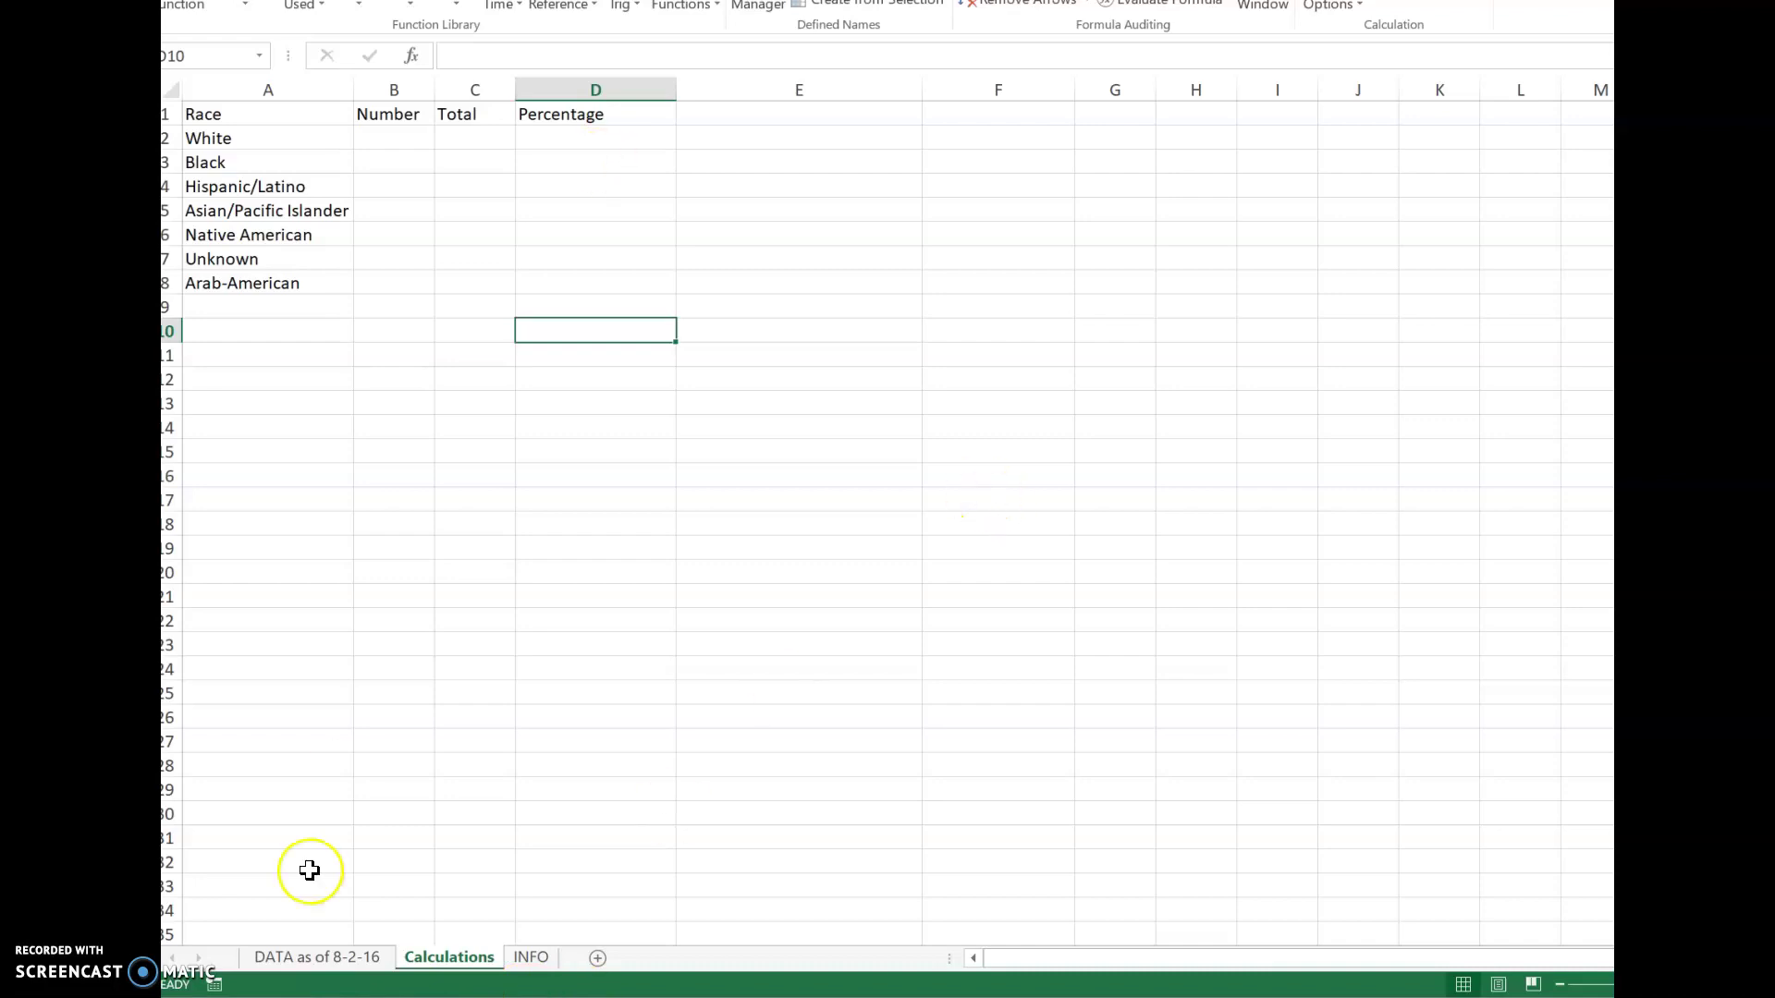
# Look over the DATA as of 8-2-16 and INFO sheets, then return to Calculations.
pyautogui.click(289, 957)
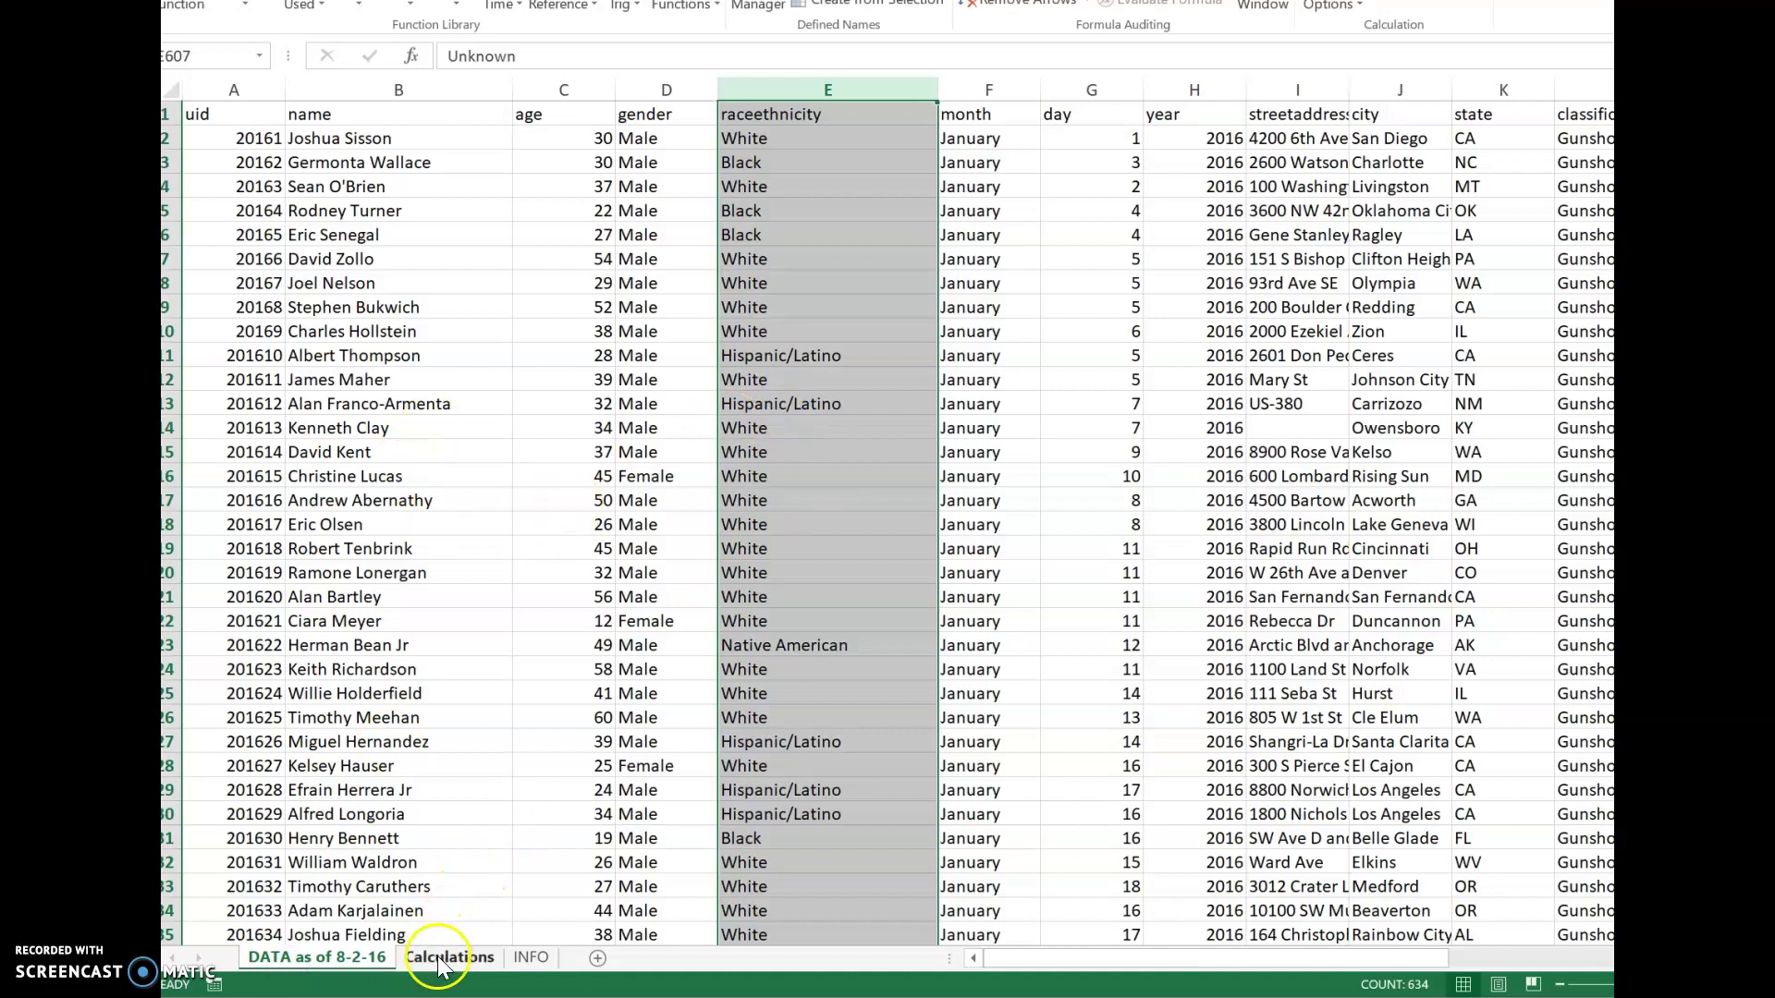
pyautogui.click(534, 958)
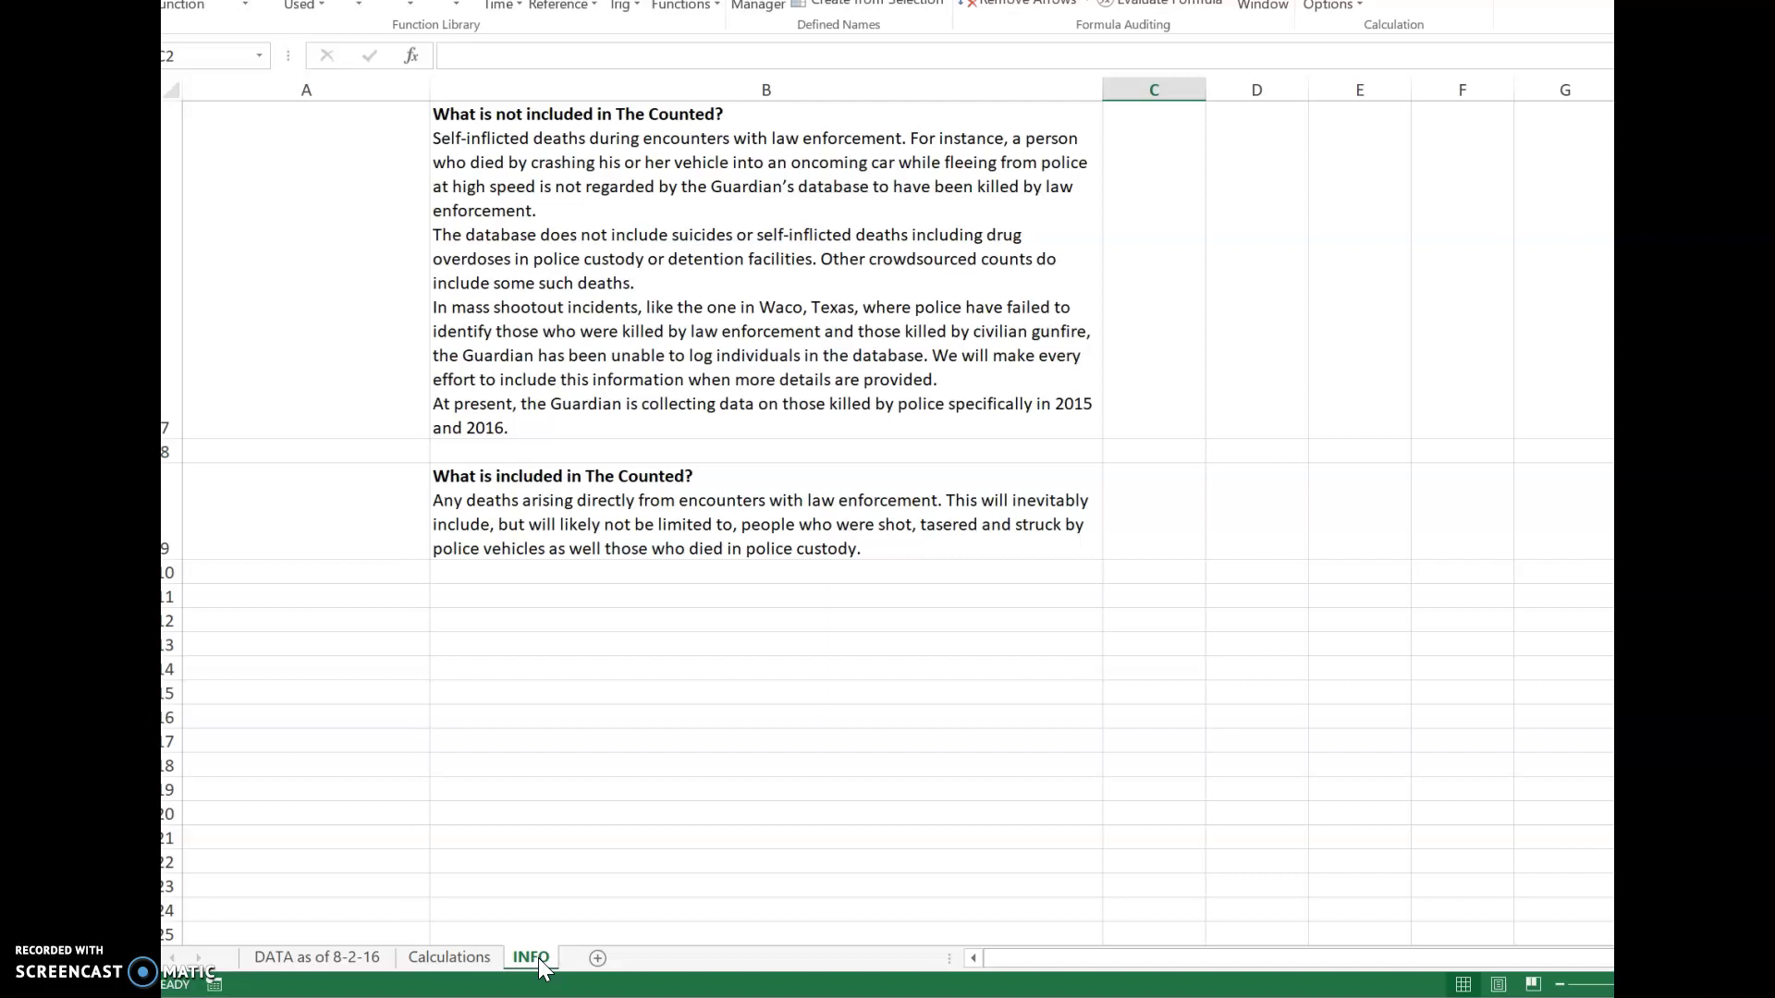
pyautogui.click(449, 958)
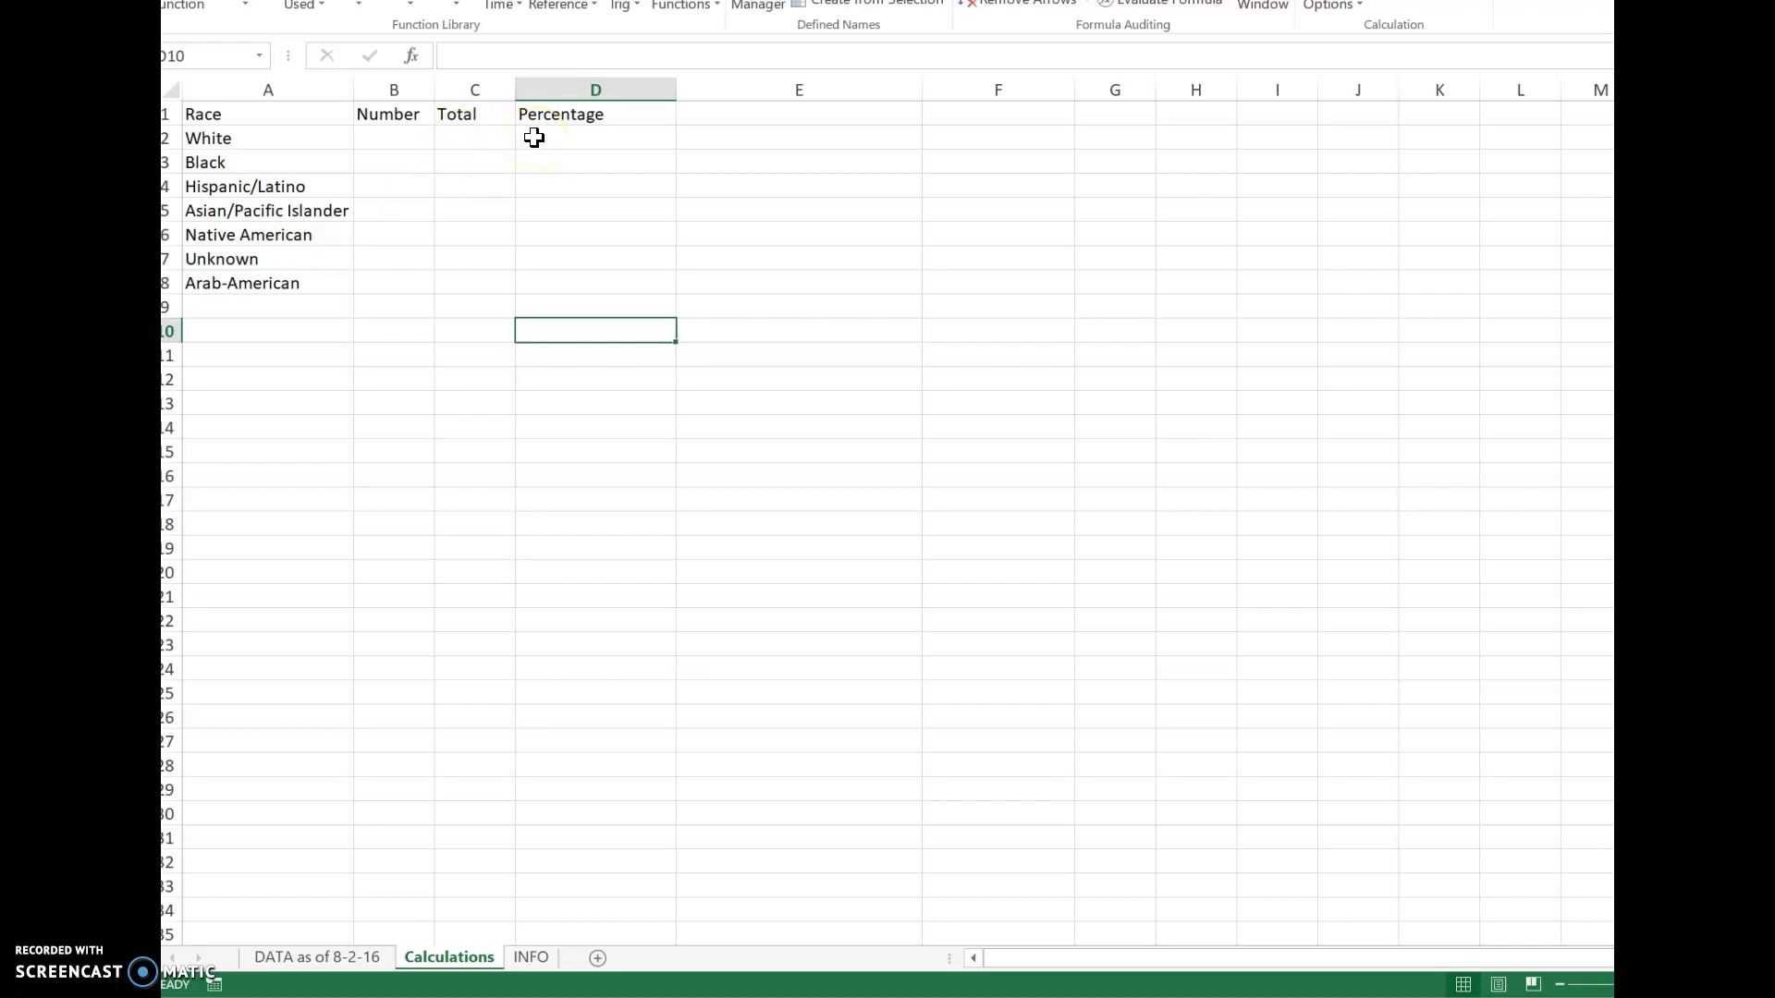
# Select cell B2 beside White and bring up the FORMULAS ribbon.
pyautogui.click(409, 143)
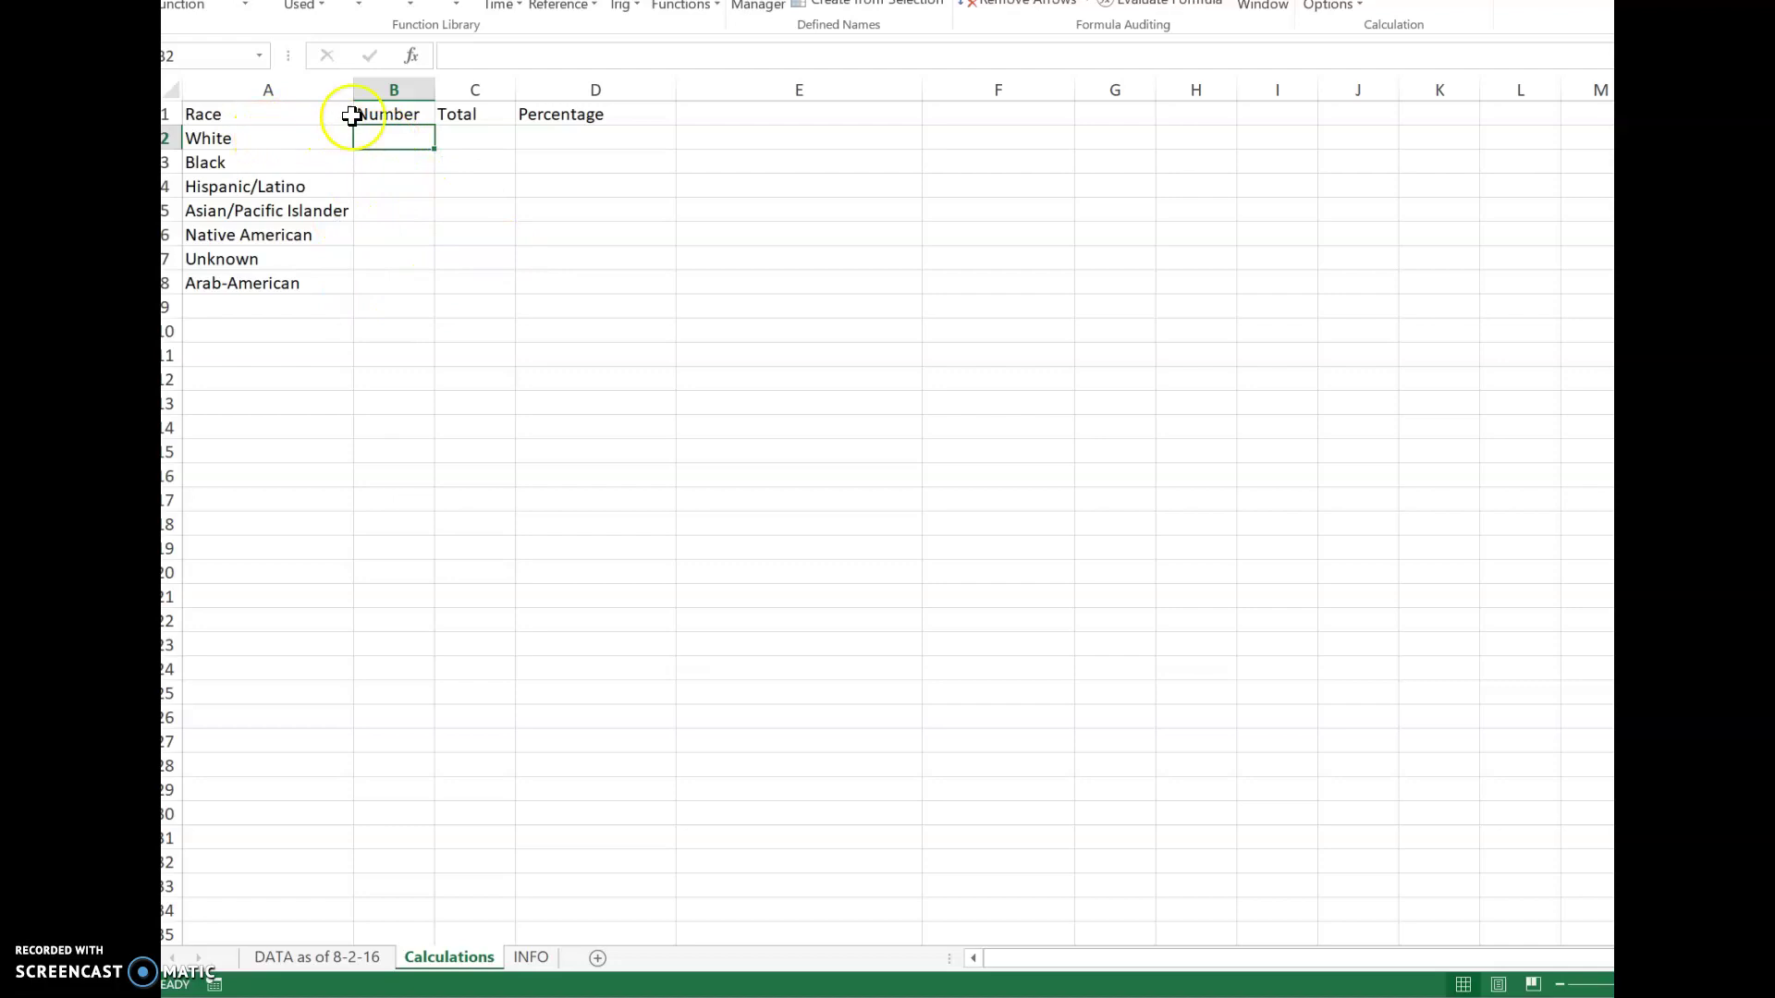
pyautogui.click(403, 139)
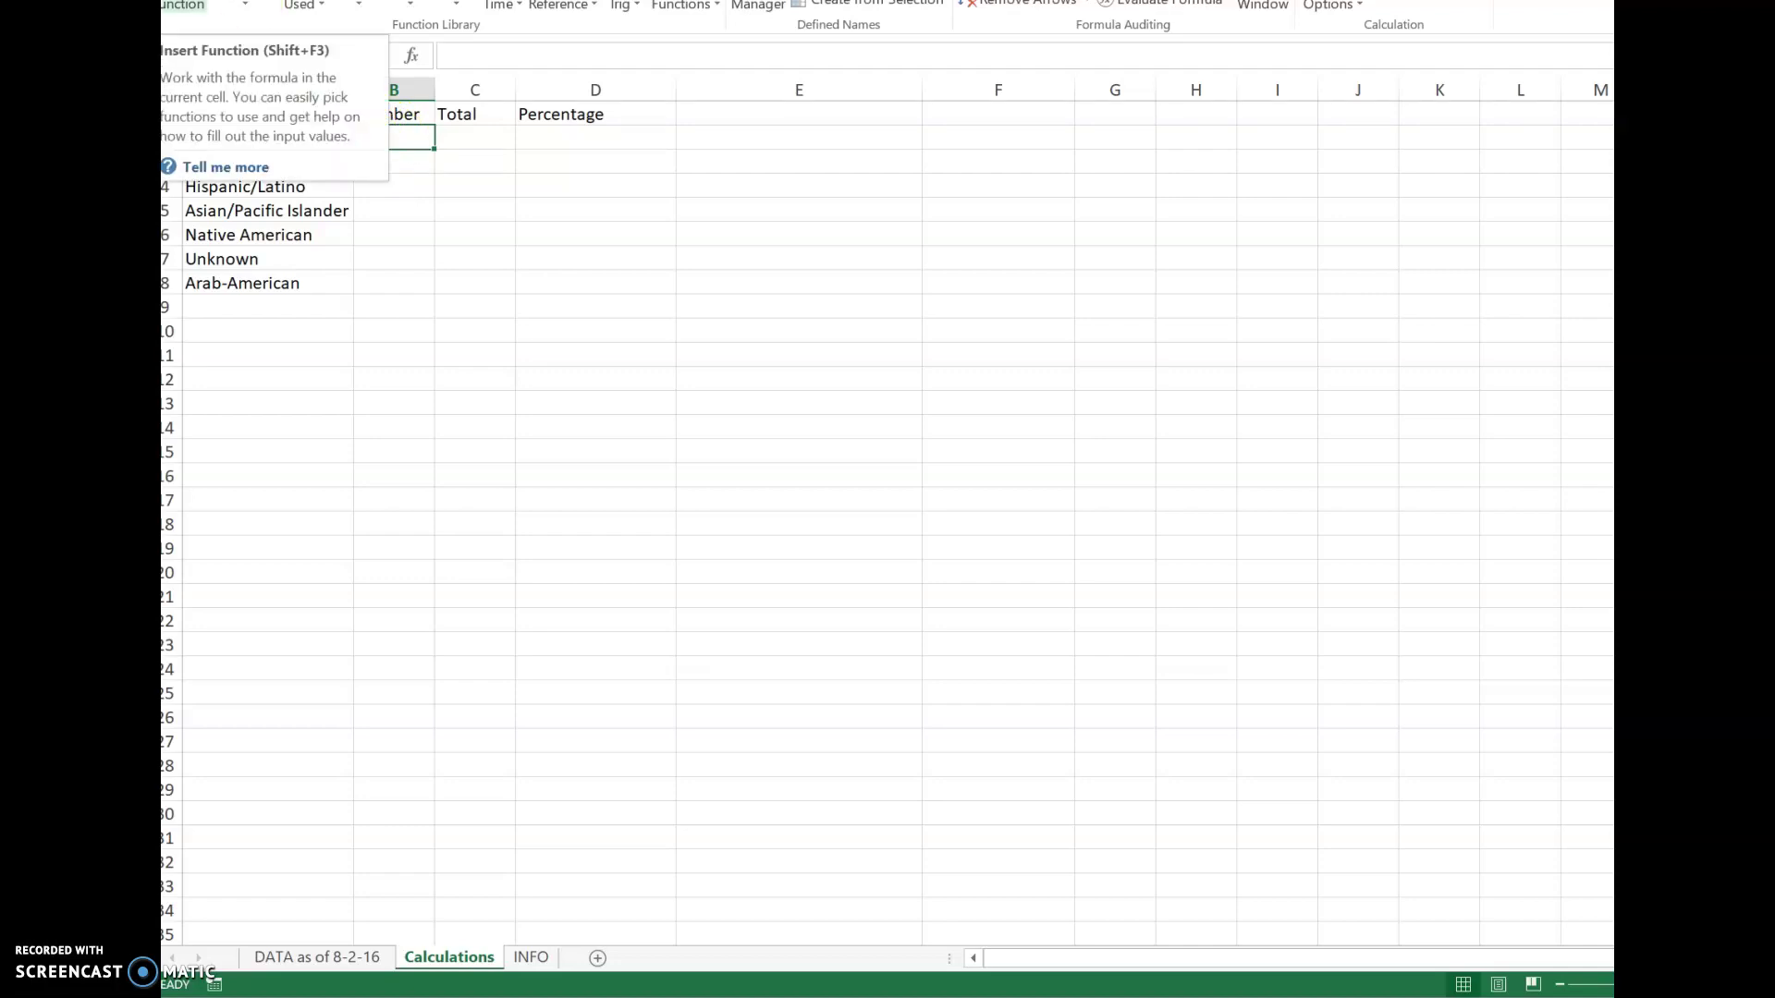
pyautogui.click(199, 0)
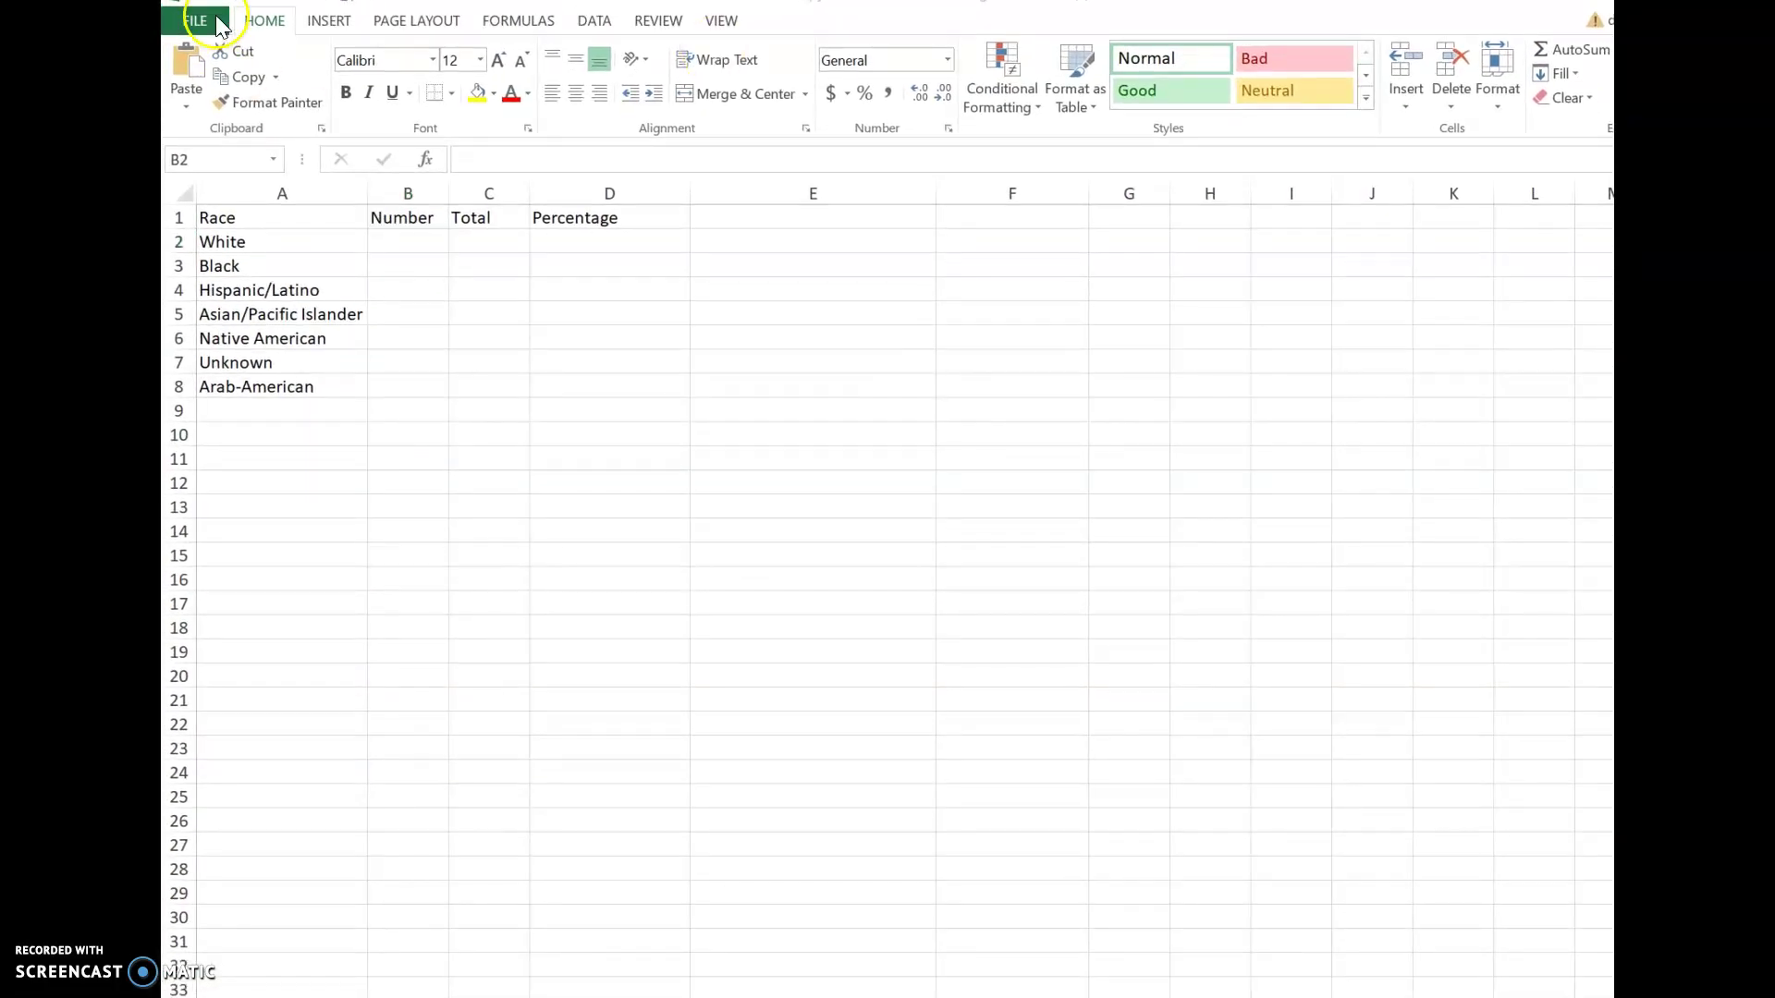
pyautogui.click(522, 19)
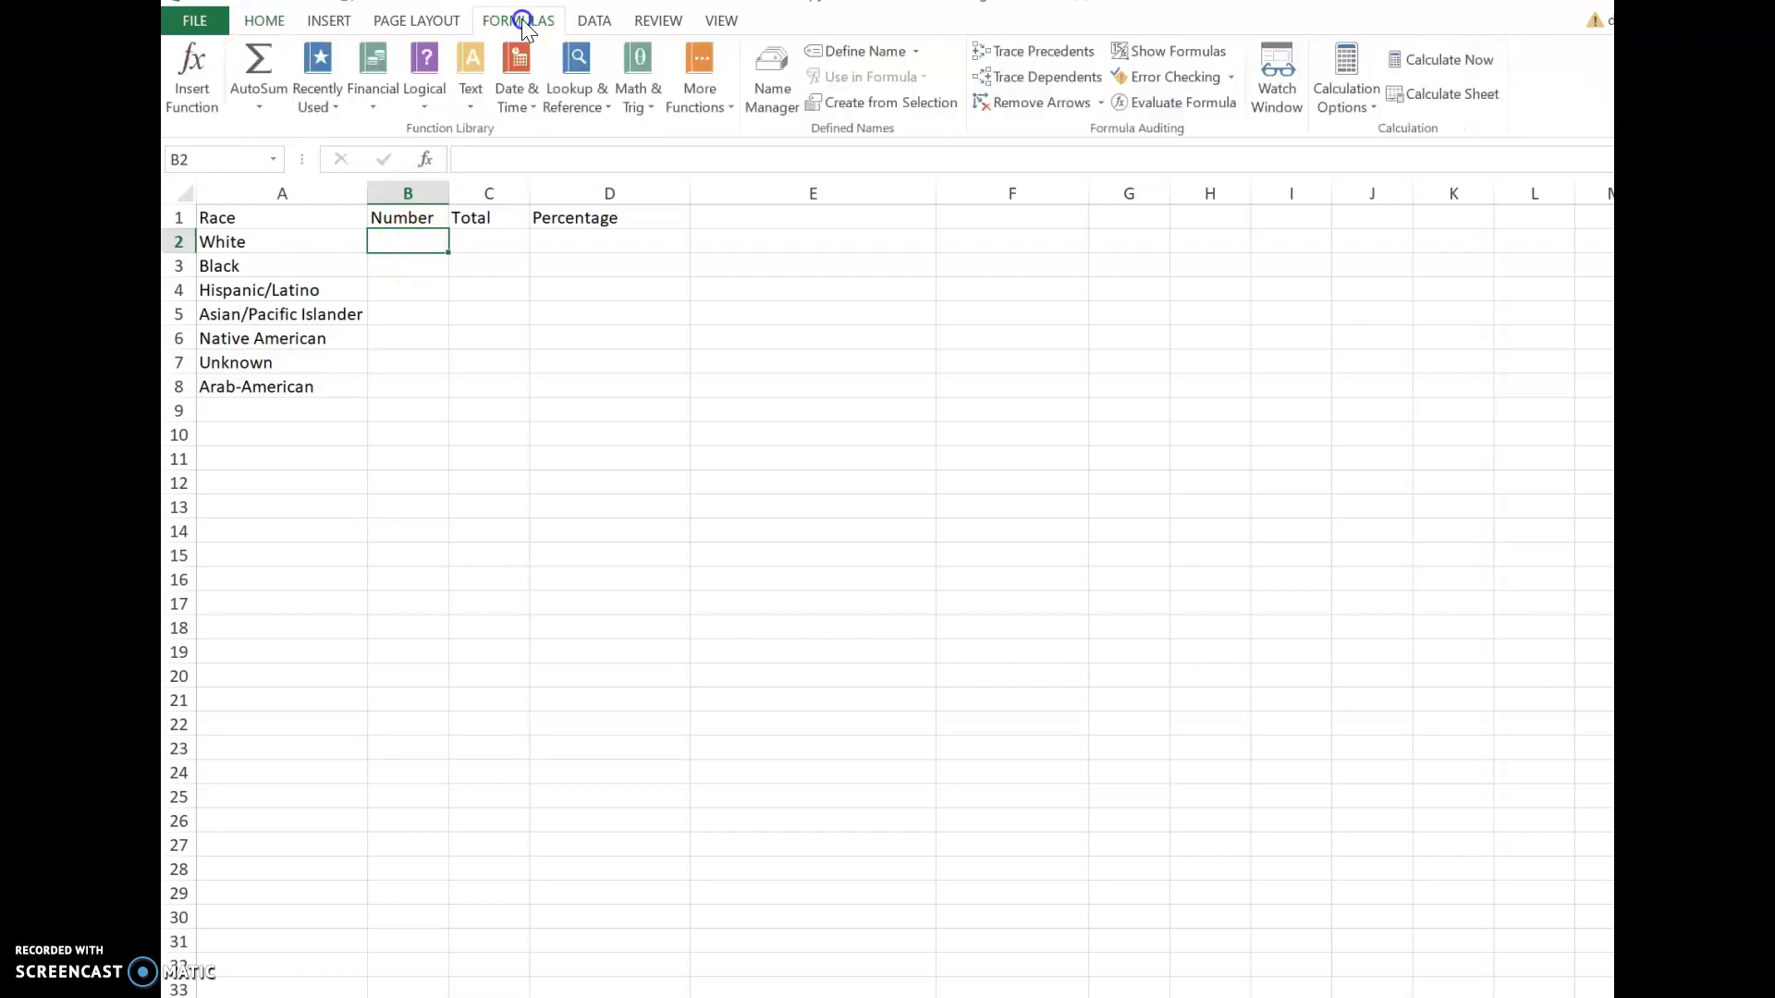
# Open Insert Function for B2 and set the category to All.
pyautogui.click(194, 100)
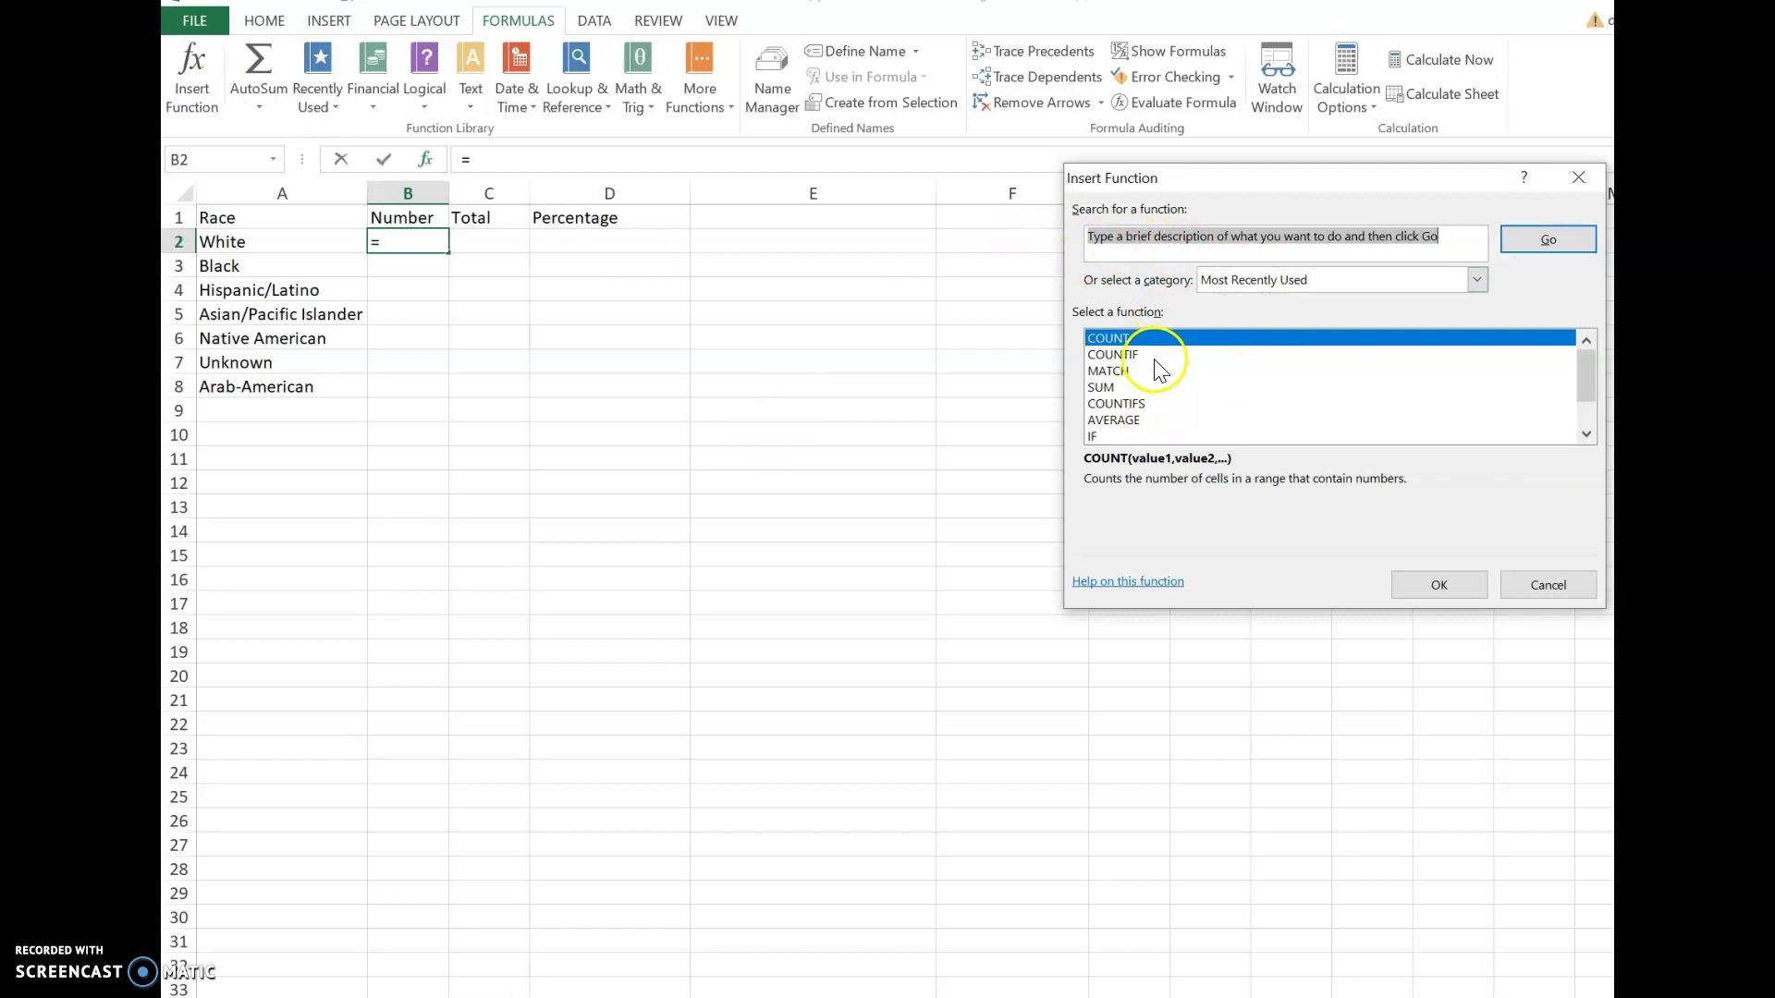
pyautogui.click(1186, 238)
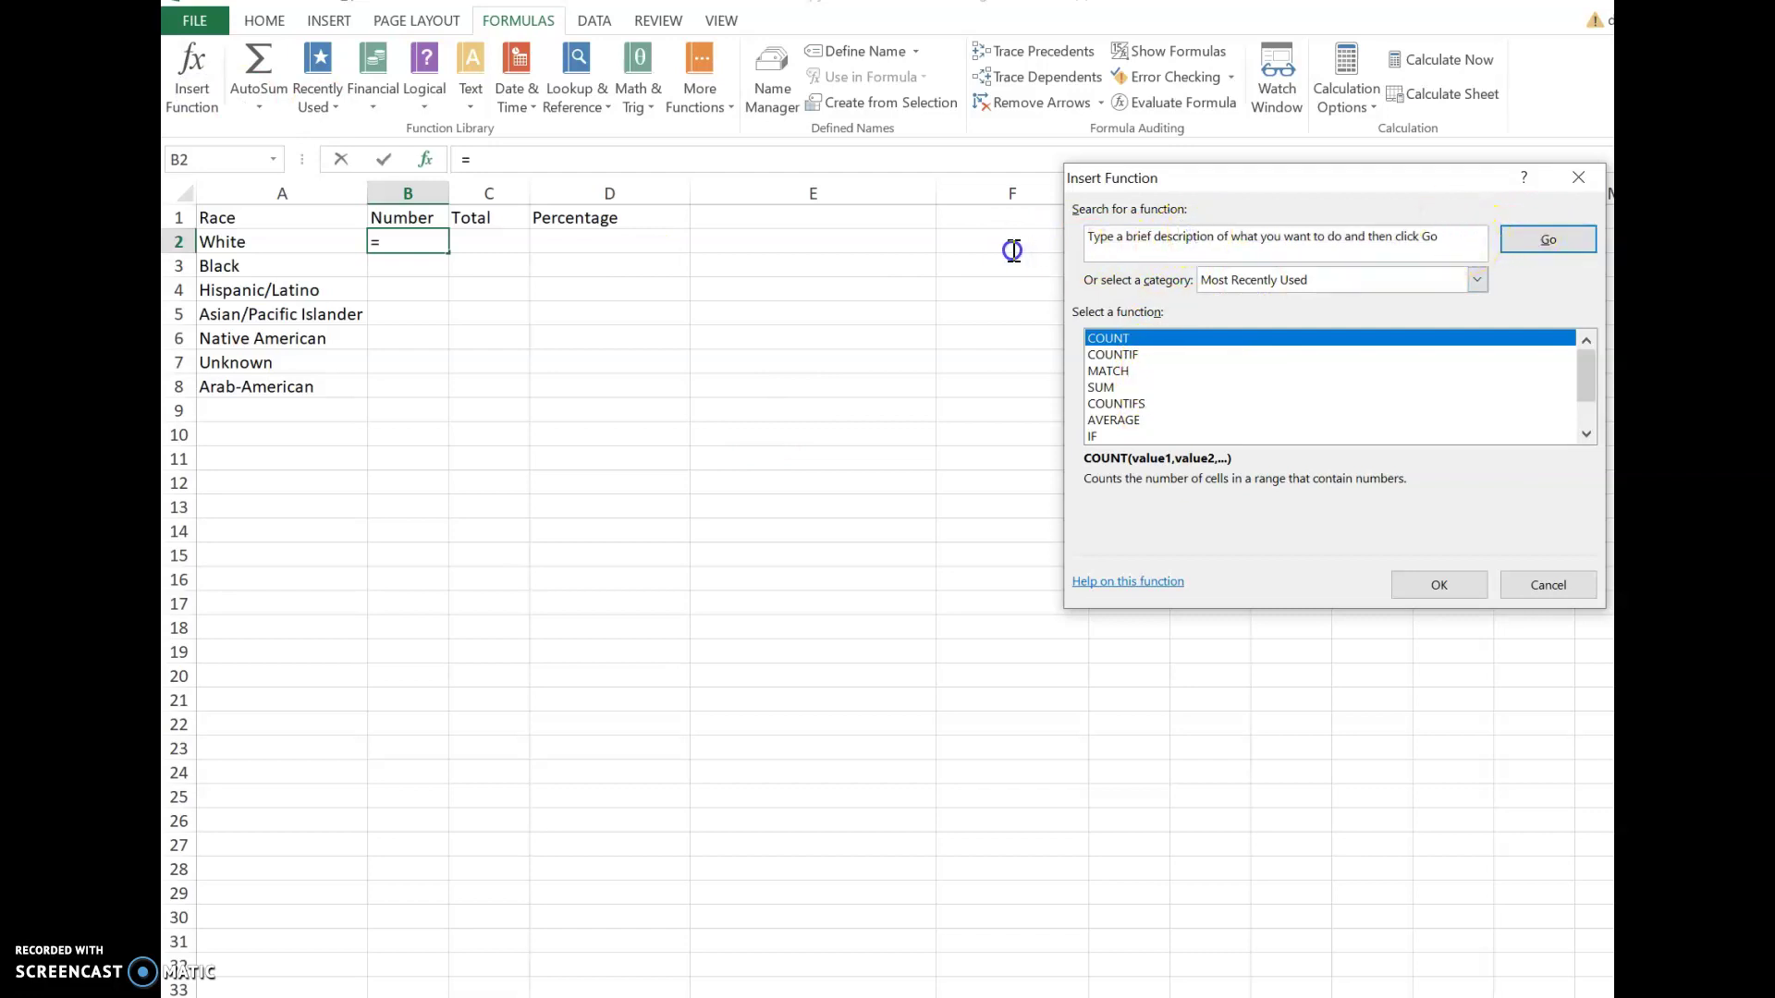
pyautogui.click(1477, 279)
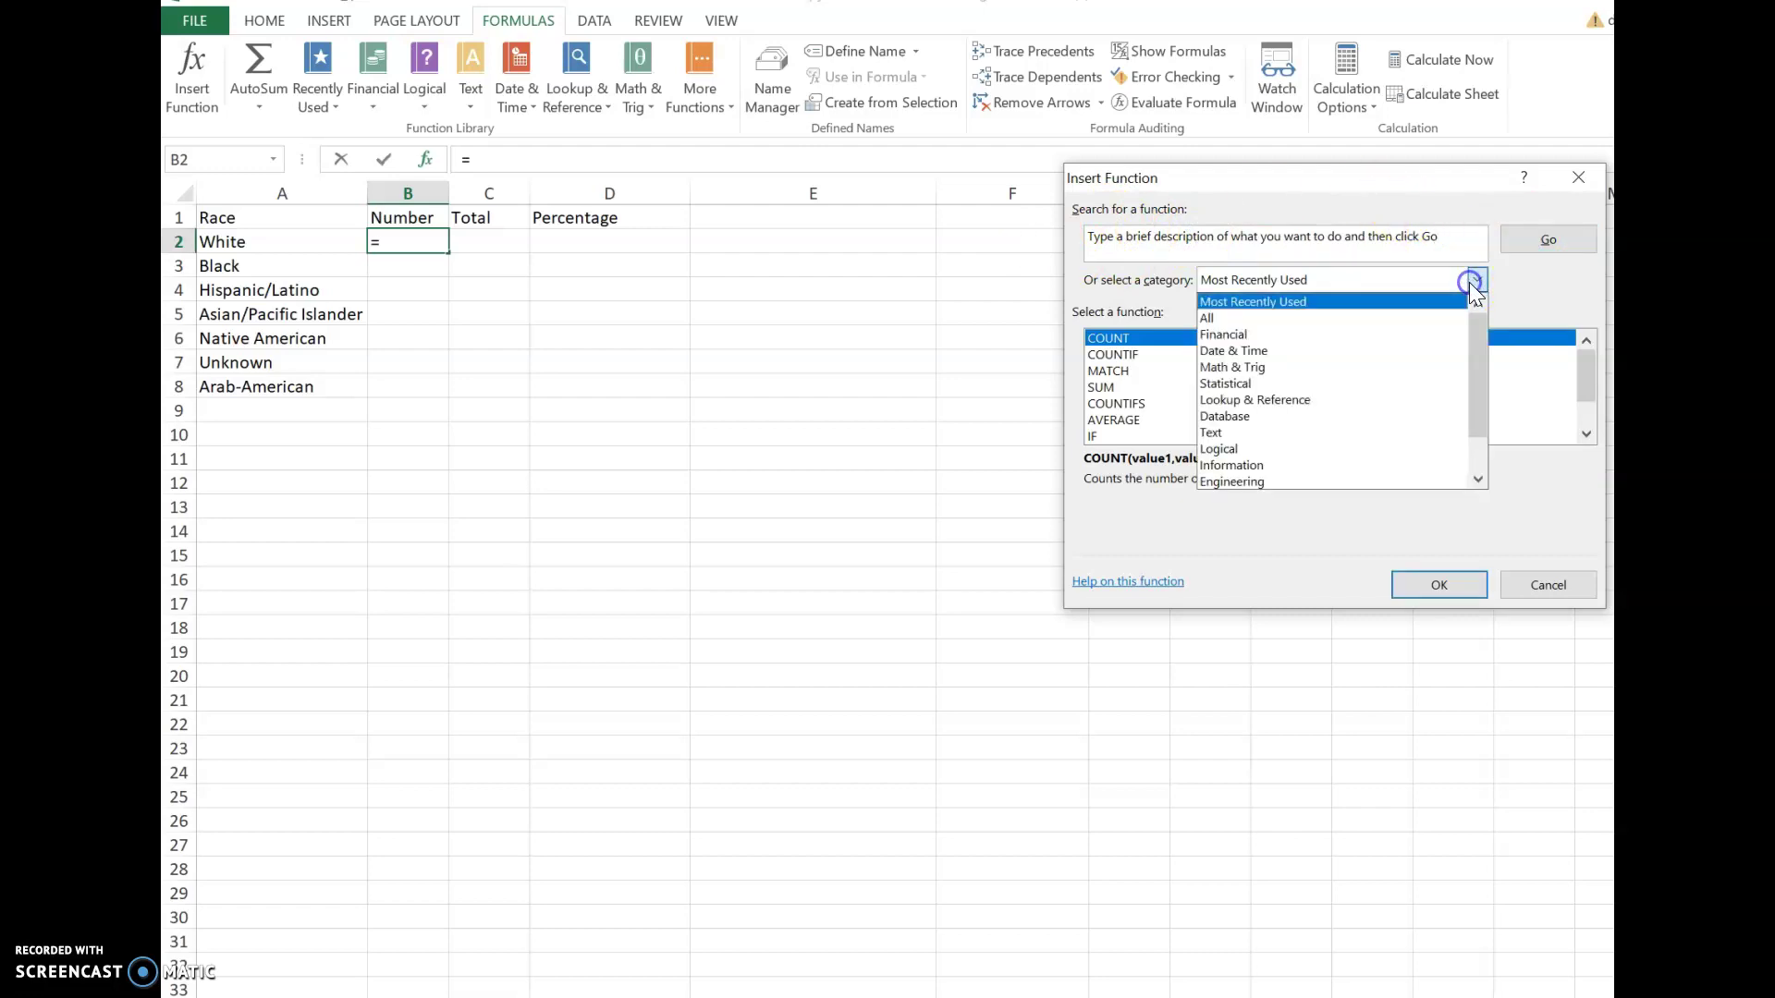
pyautogui.click(1323, 316)
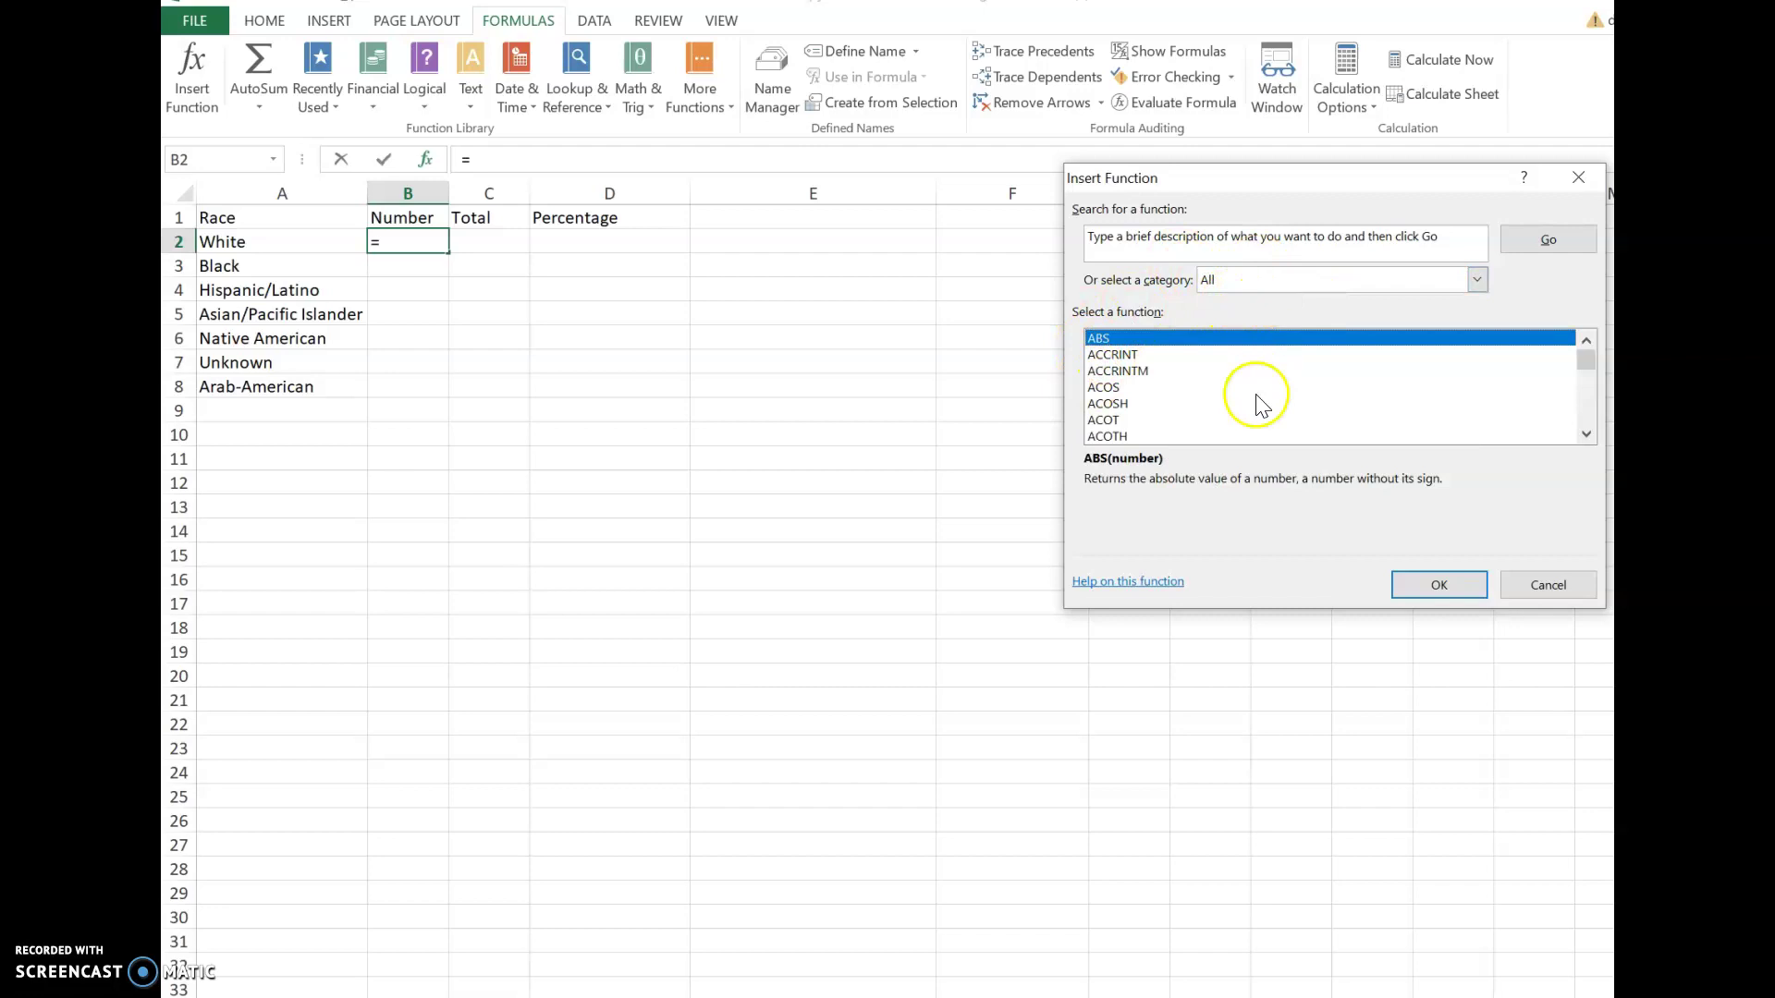
pyautogui.moveTo(1590, 366)
pyautogui.mouseDown()
pyautogui.moveTo(1588, 403)
pyautogui.moveTo(1588, 379)
pyautogui.mouseUp()
# Search the function list for COUNTIF and select it.
pyautogui.click(1314, 234)
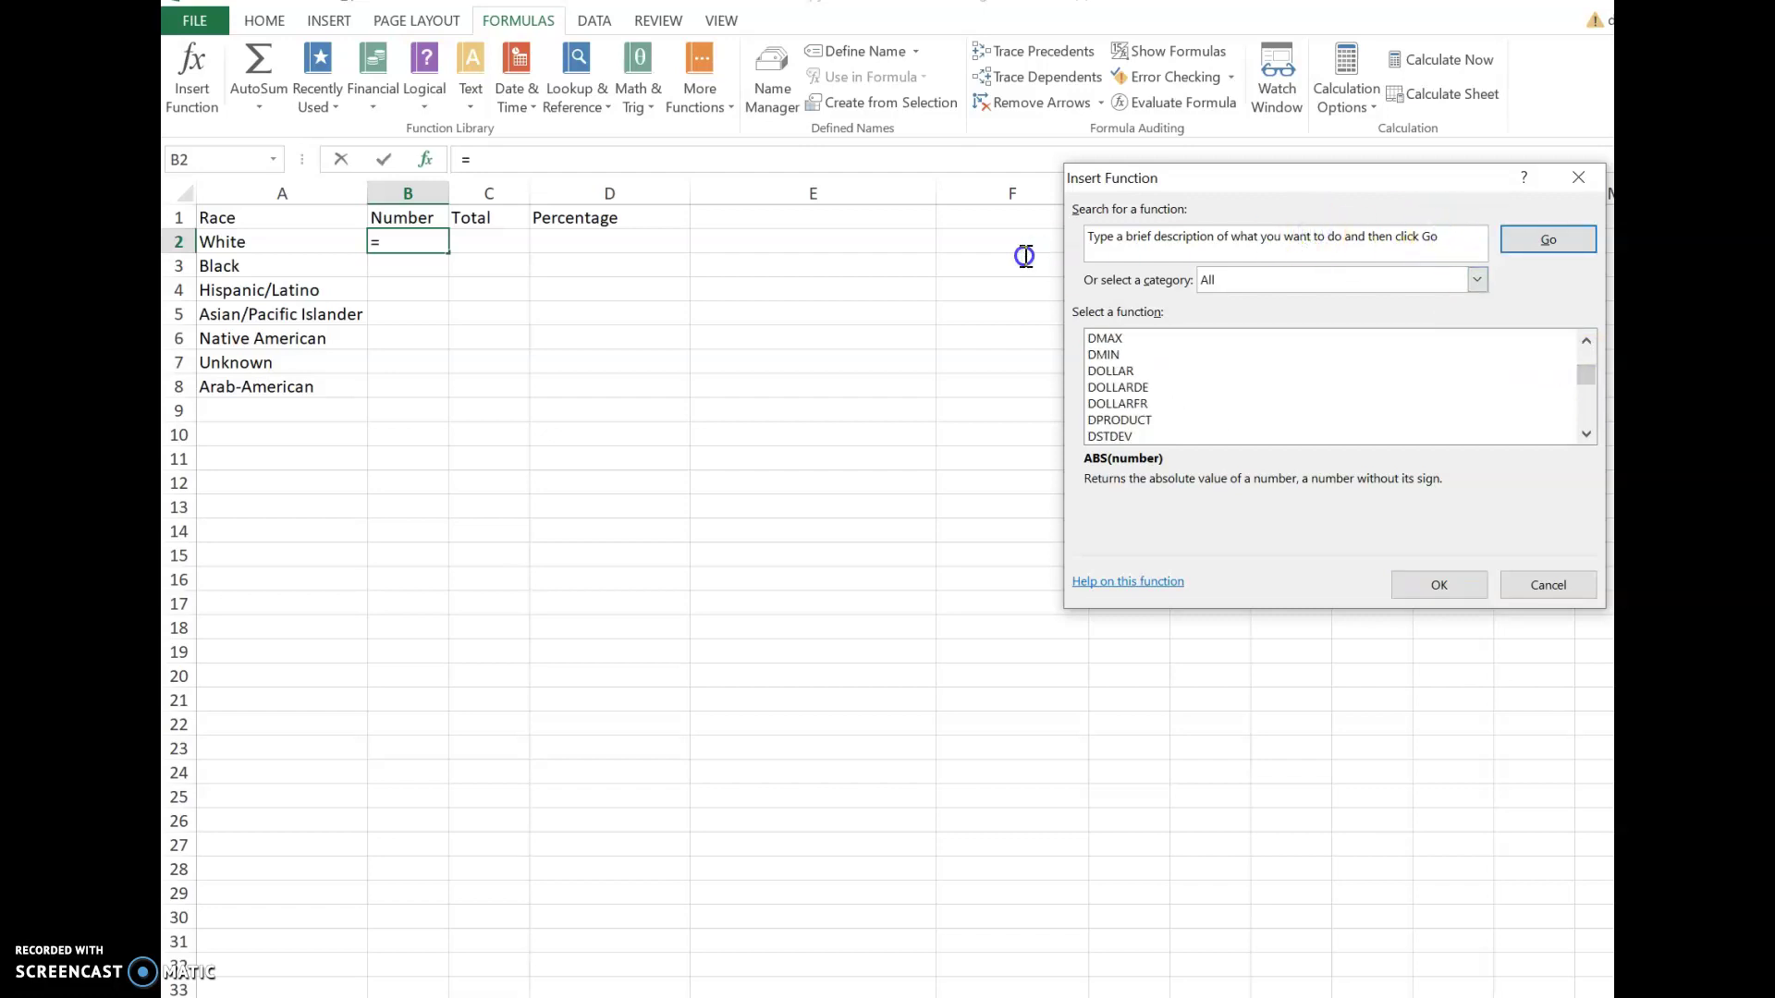
pyautogui.click(1098, 243)
pyautogui.press('BackSpace')
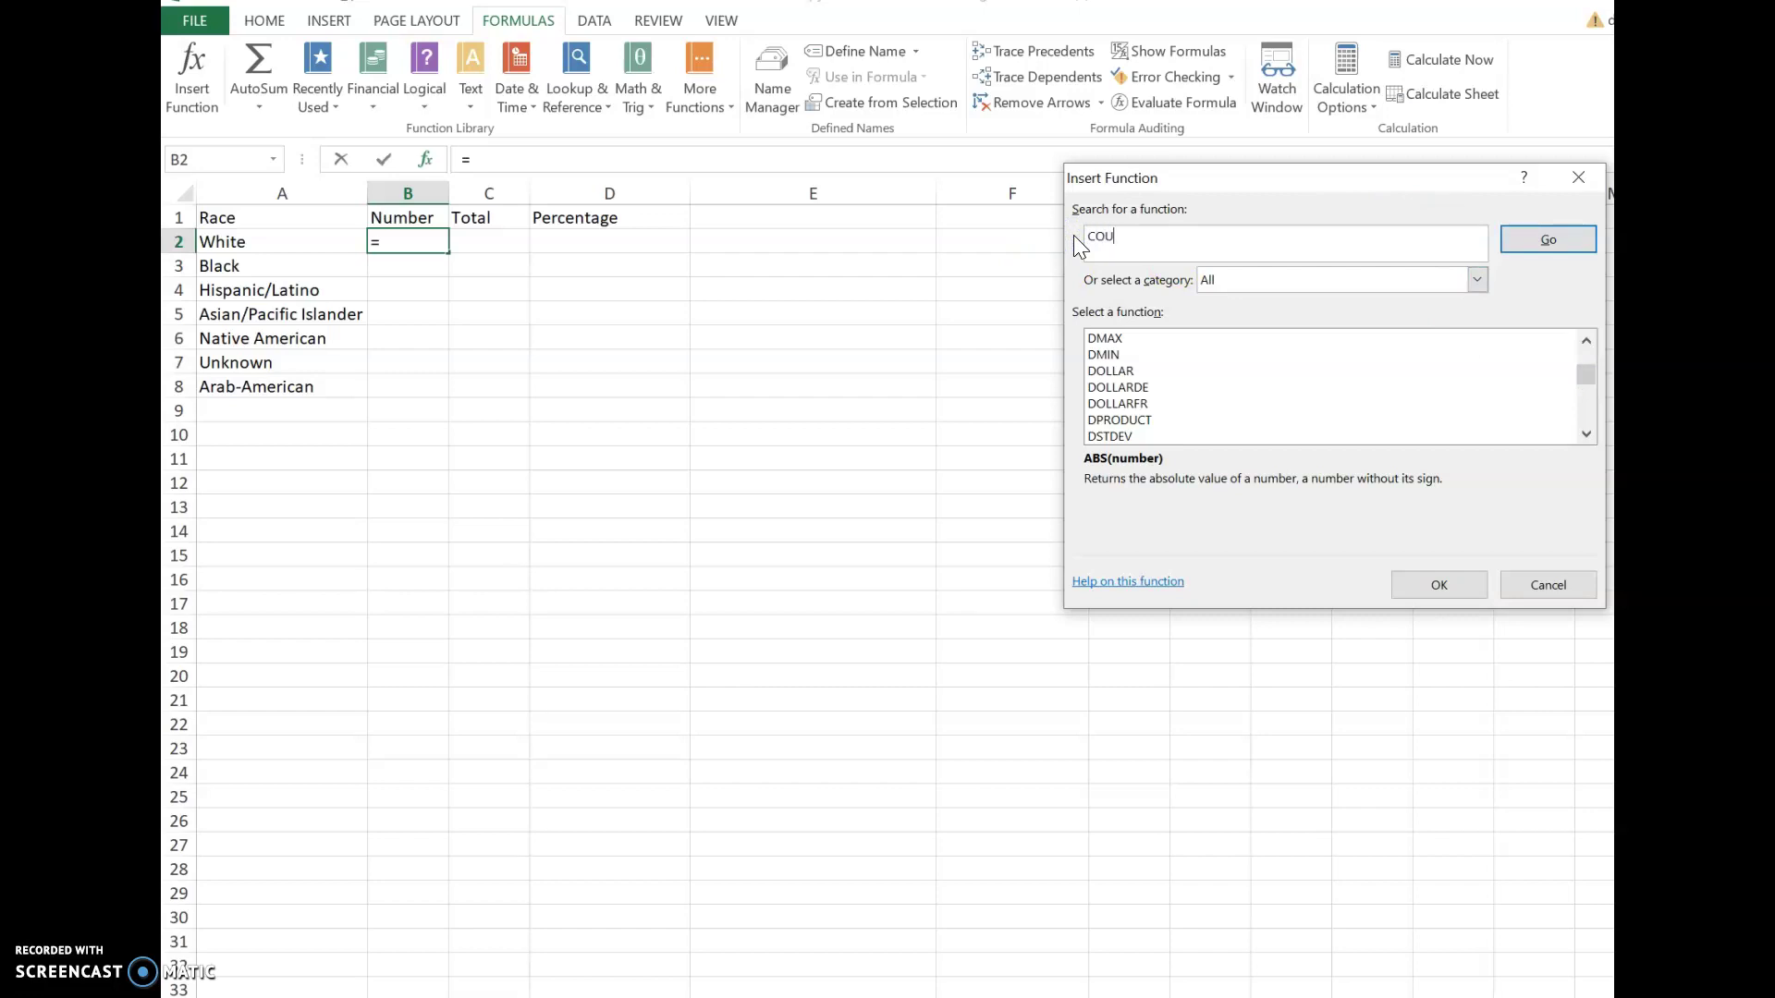
pyautogui.write('COUNTIF')
pyautogui.click(1529, 242)
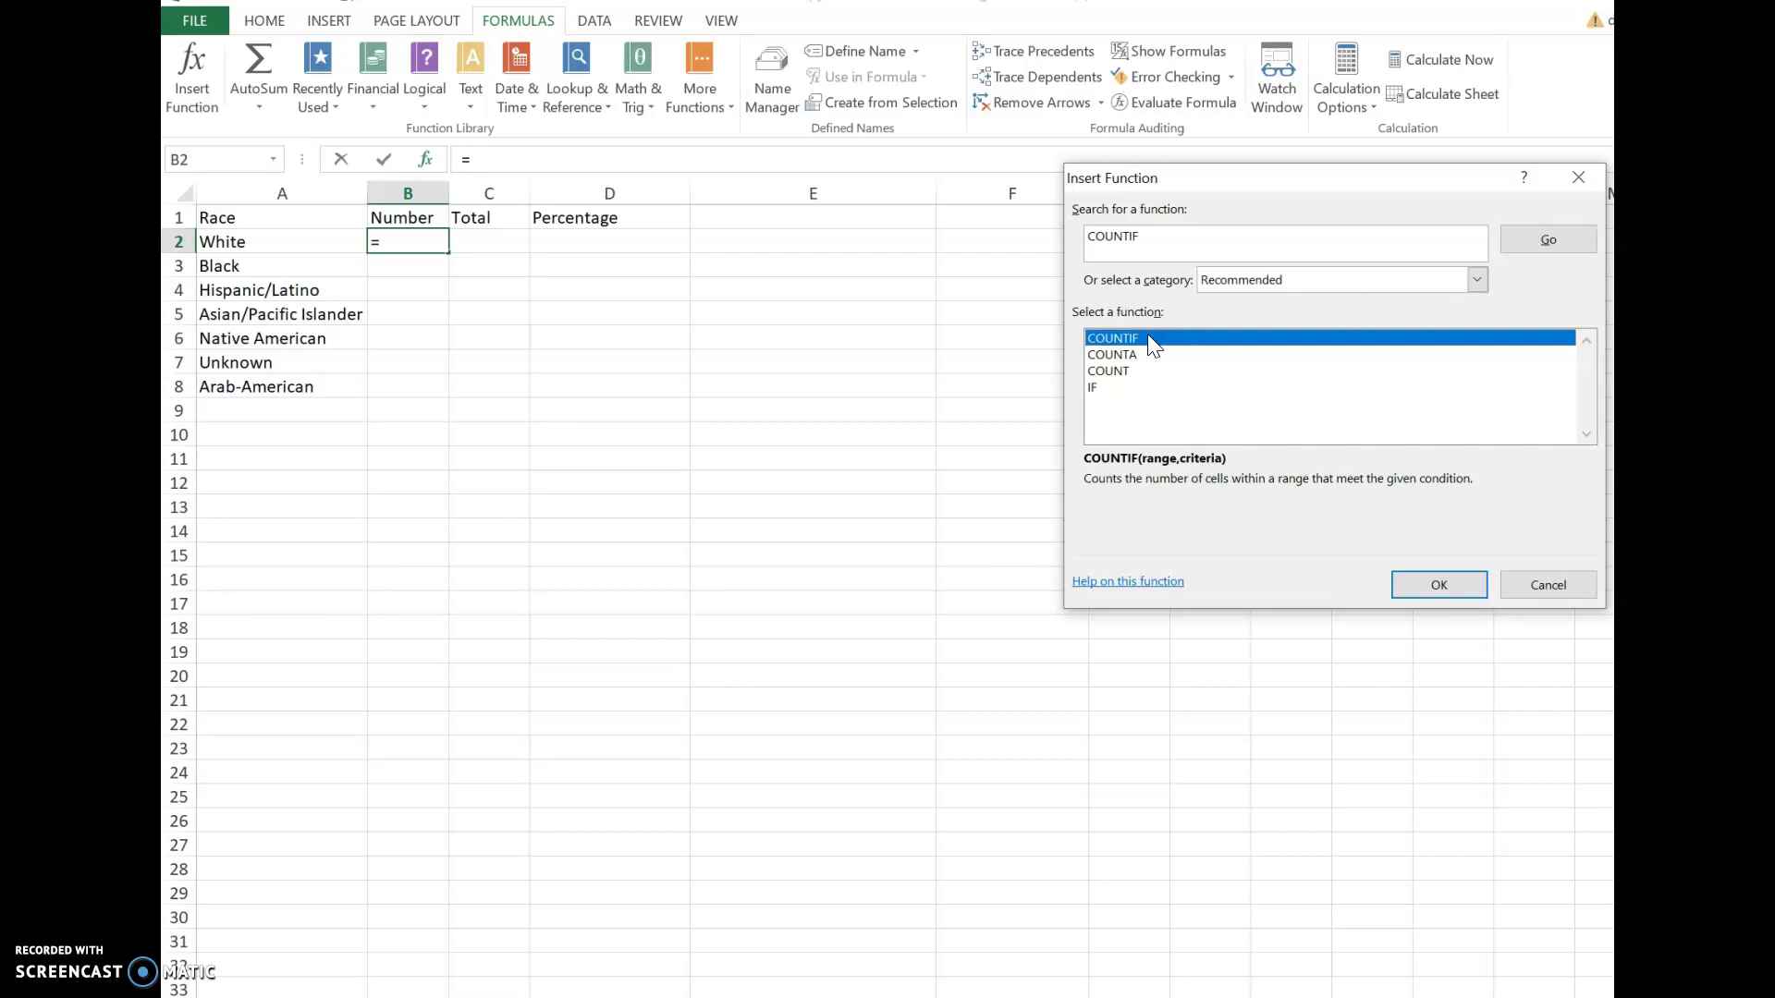
pyautogui.click(1440, 583)
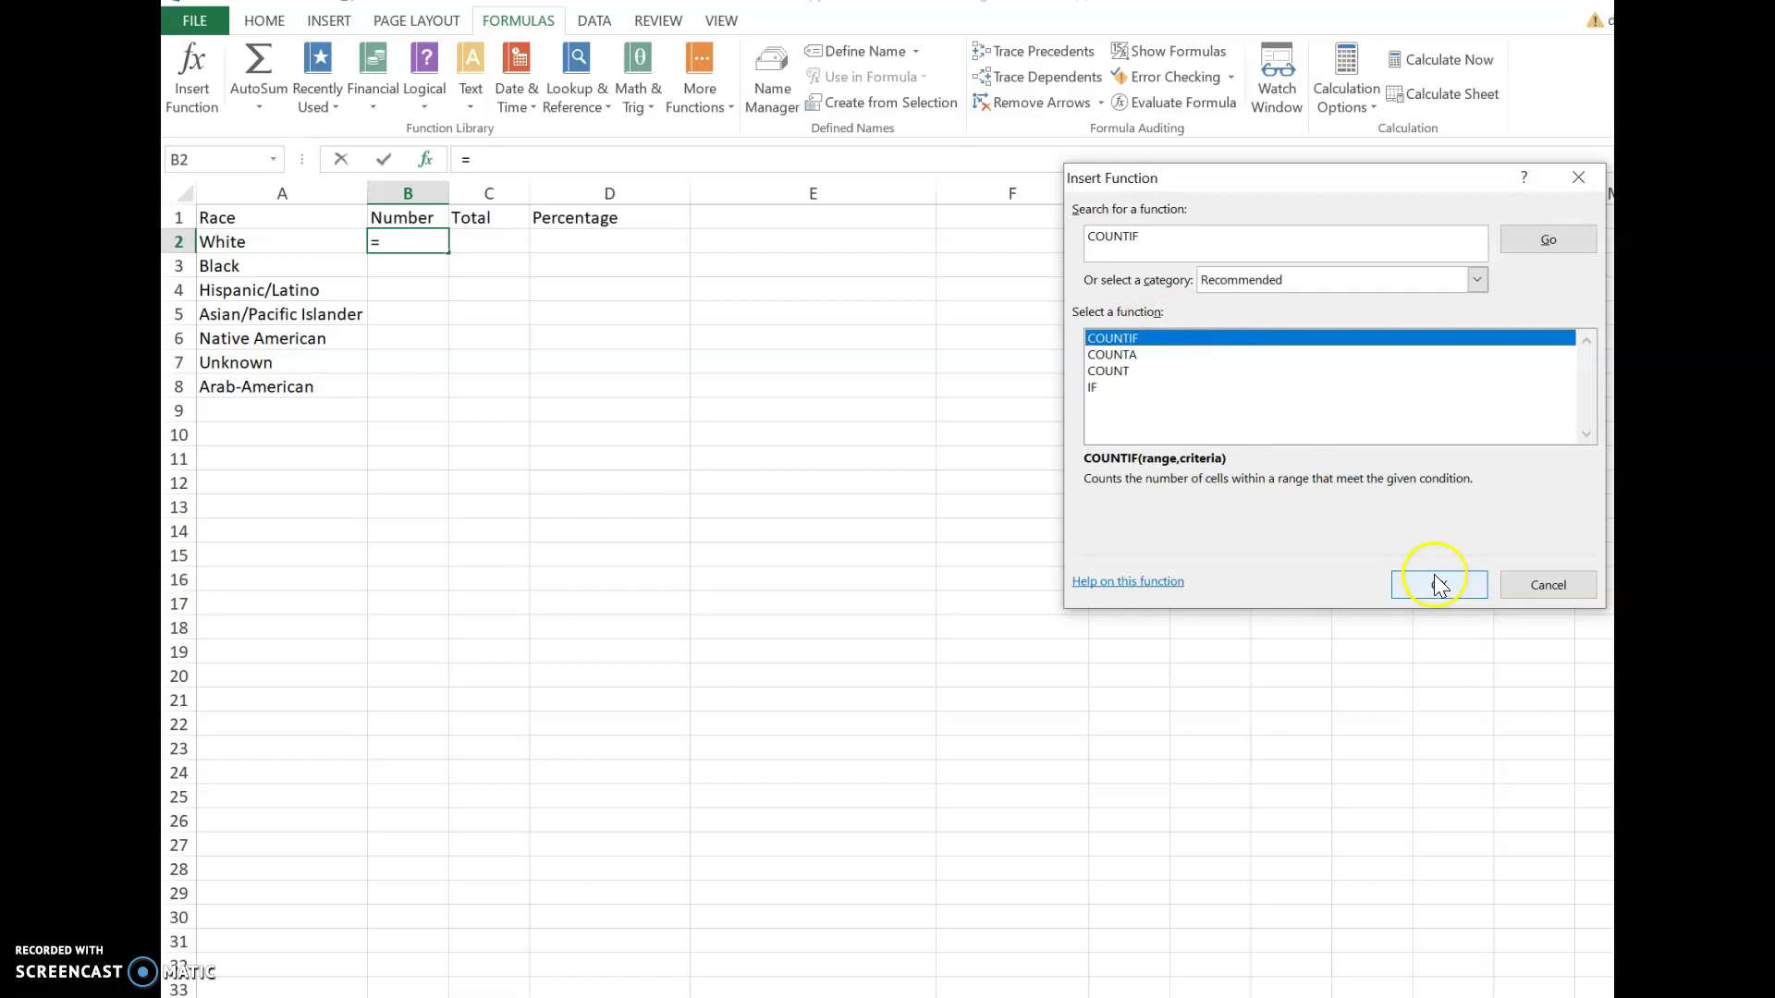
# Set COUNTIF's Range to the whole column E of 'DATA as of 8-2-16'.
pyautogui.click(1439, 585)
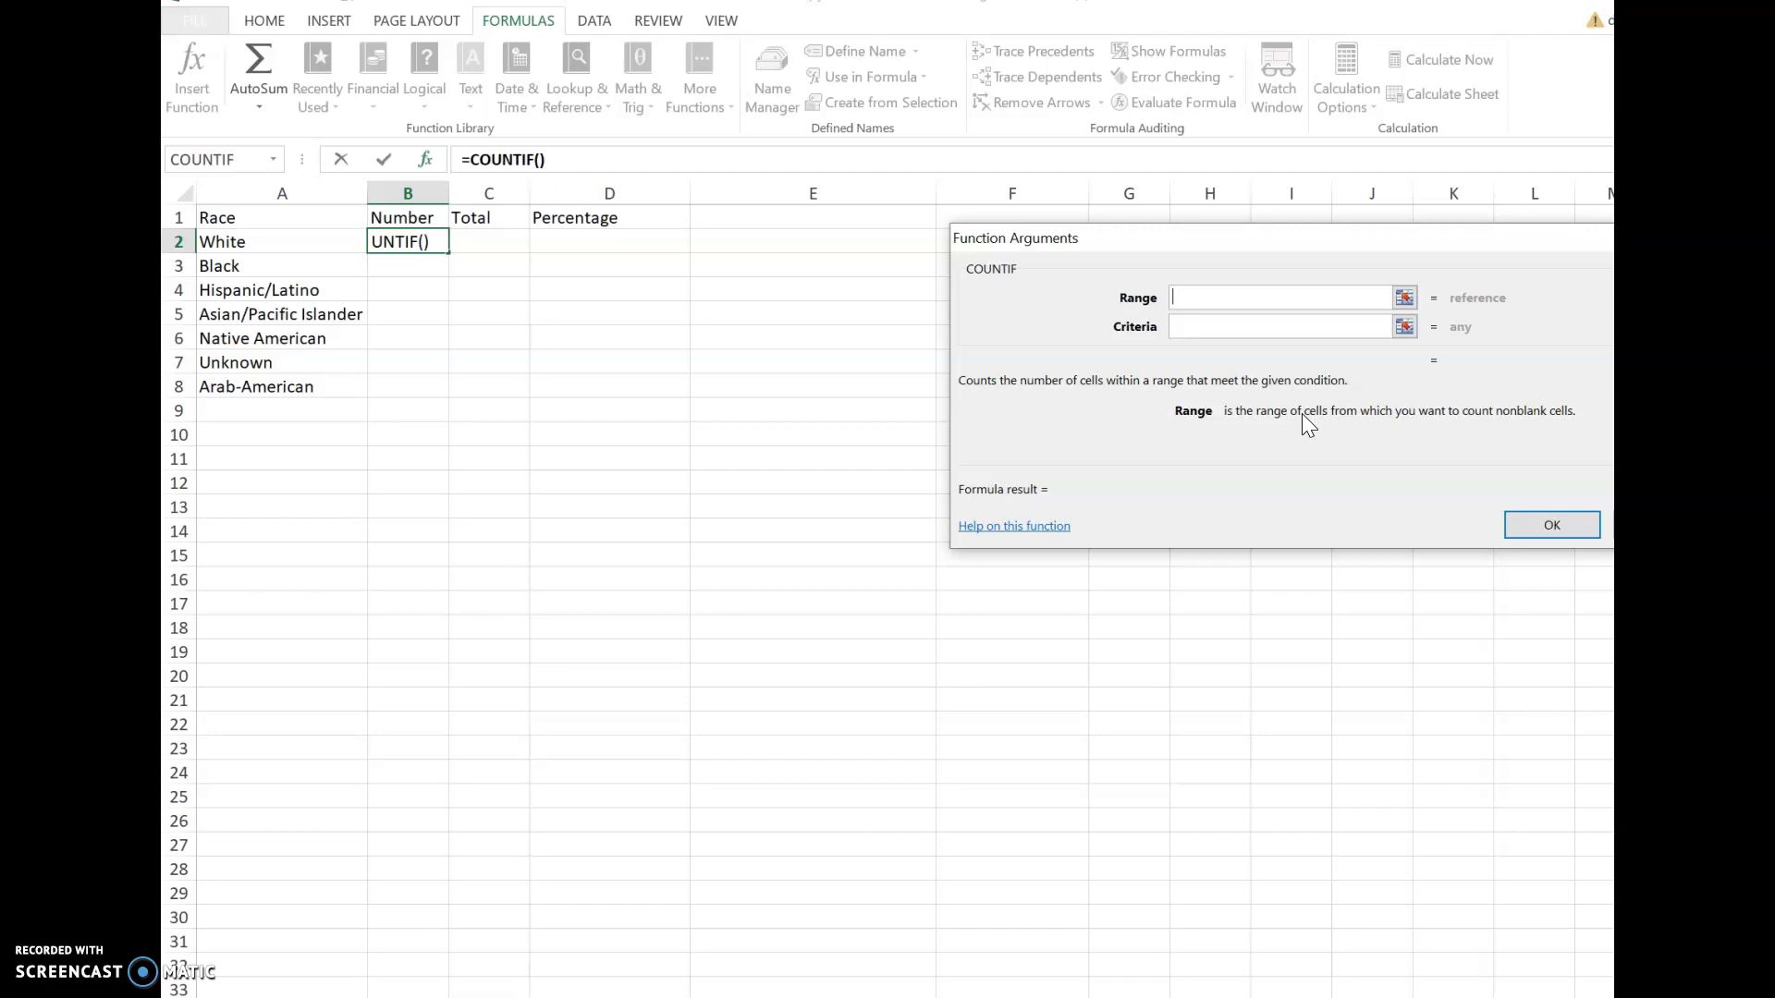
pyautogui.click(475, 980)
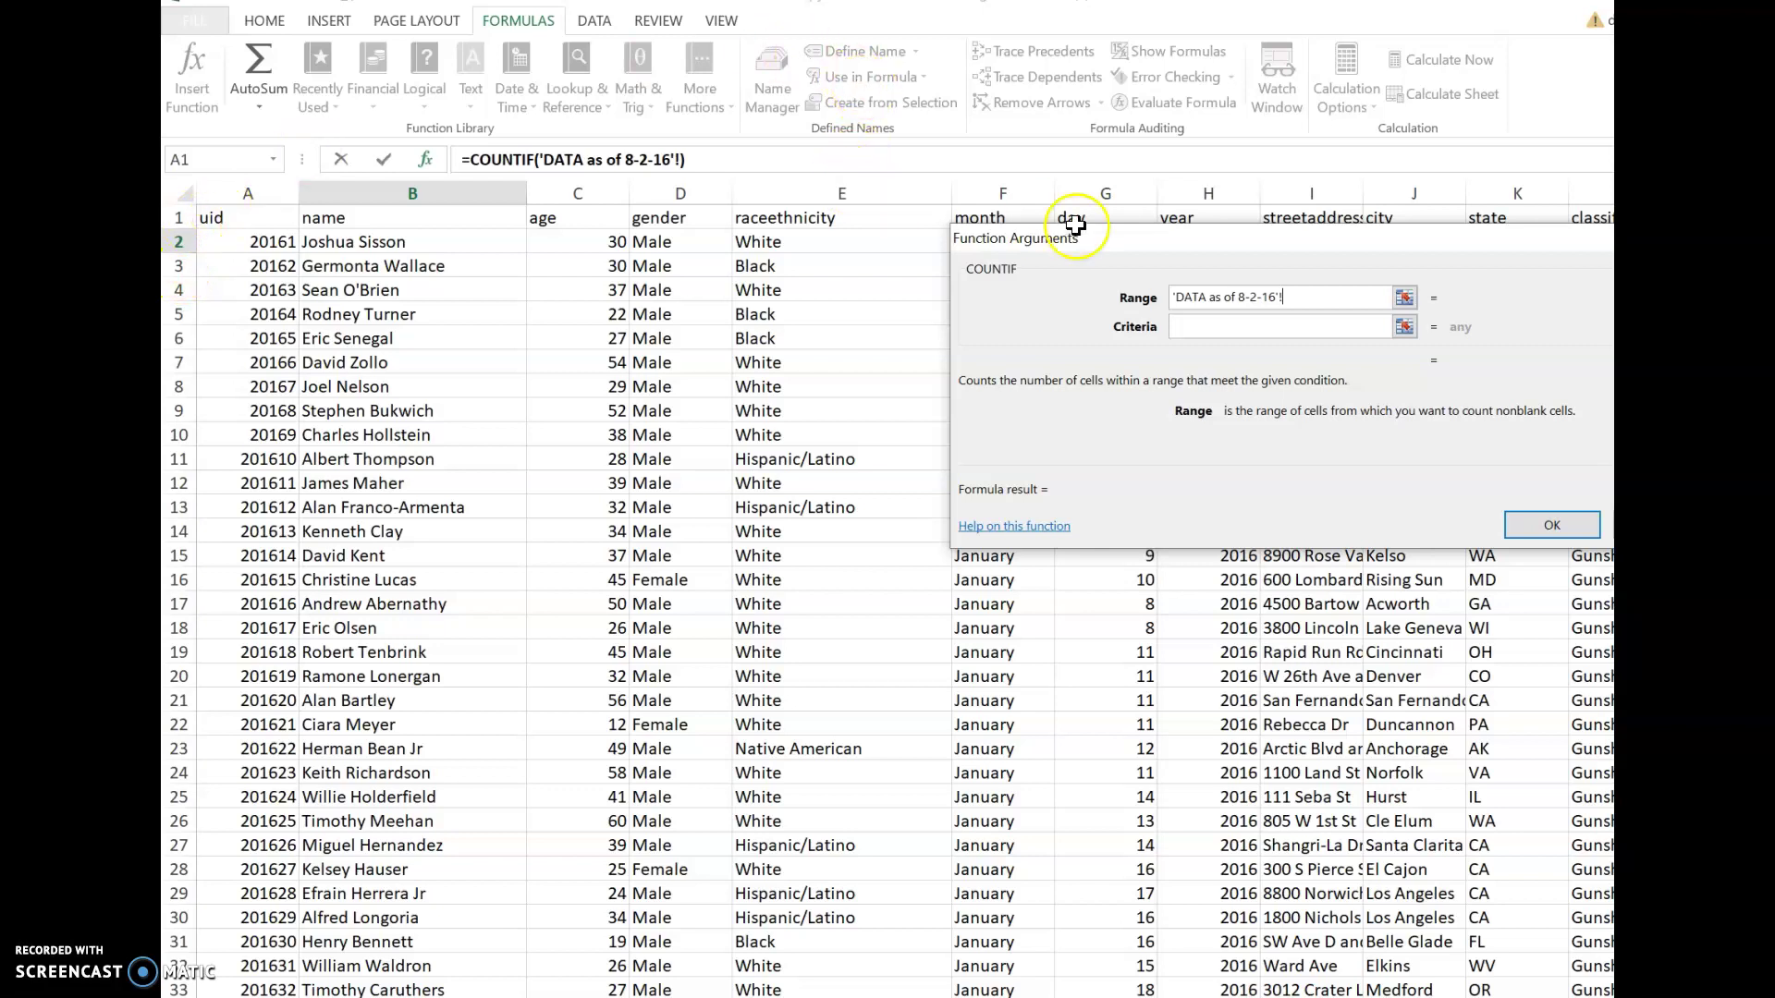
pyautogui.click(858, 193)
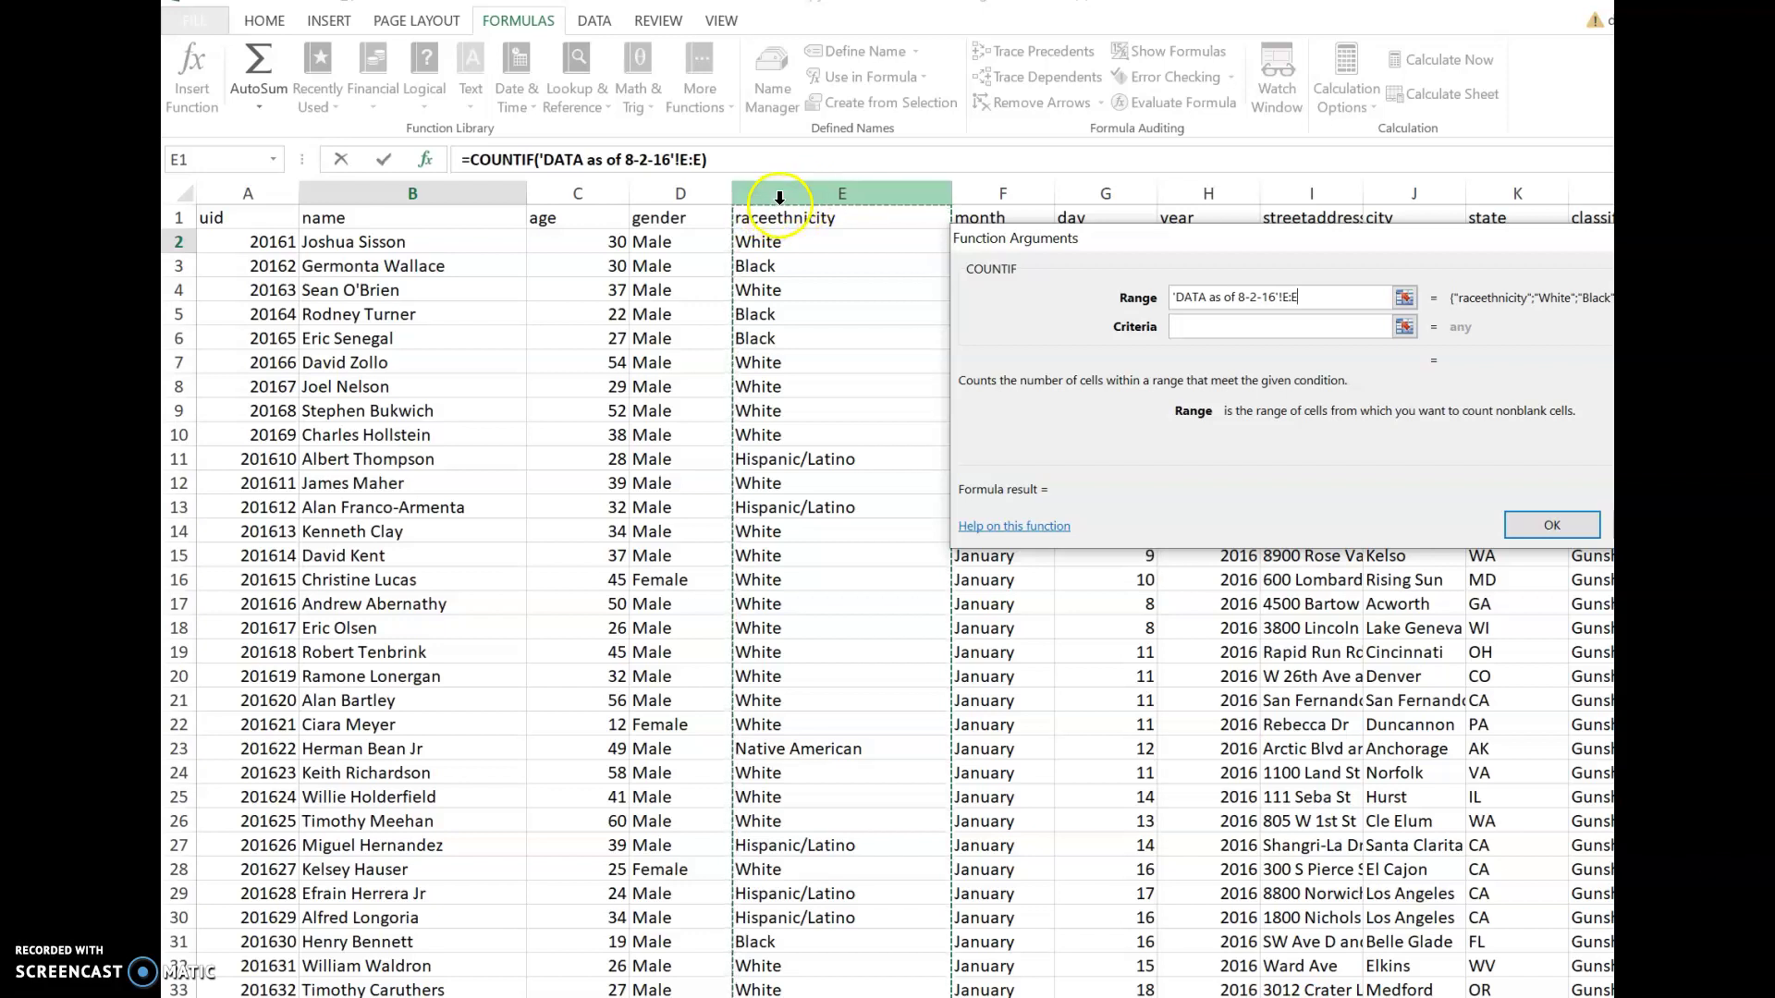
pyautogui.click(781, 184)
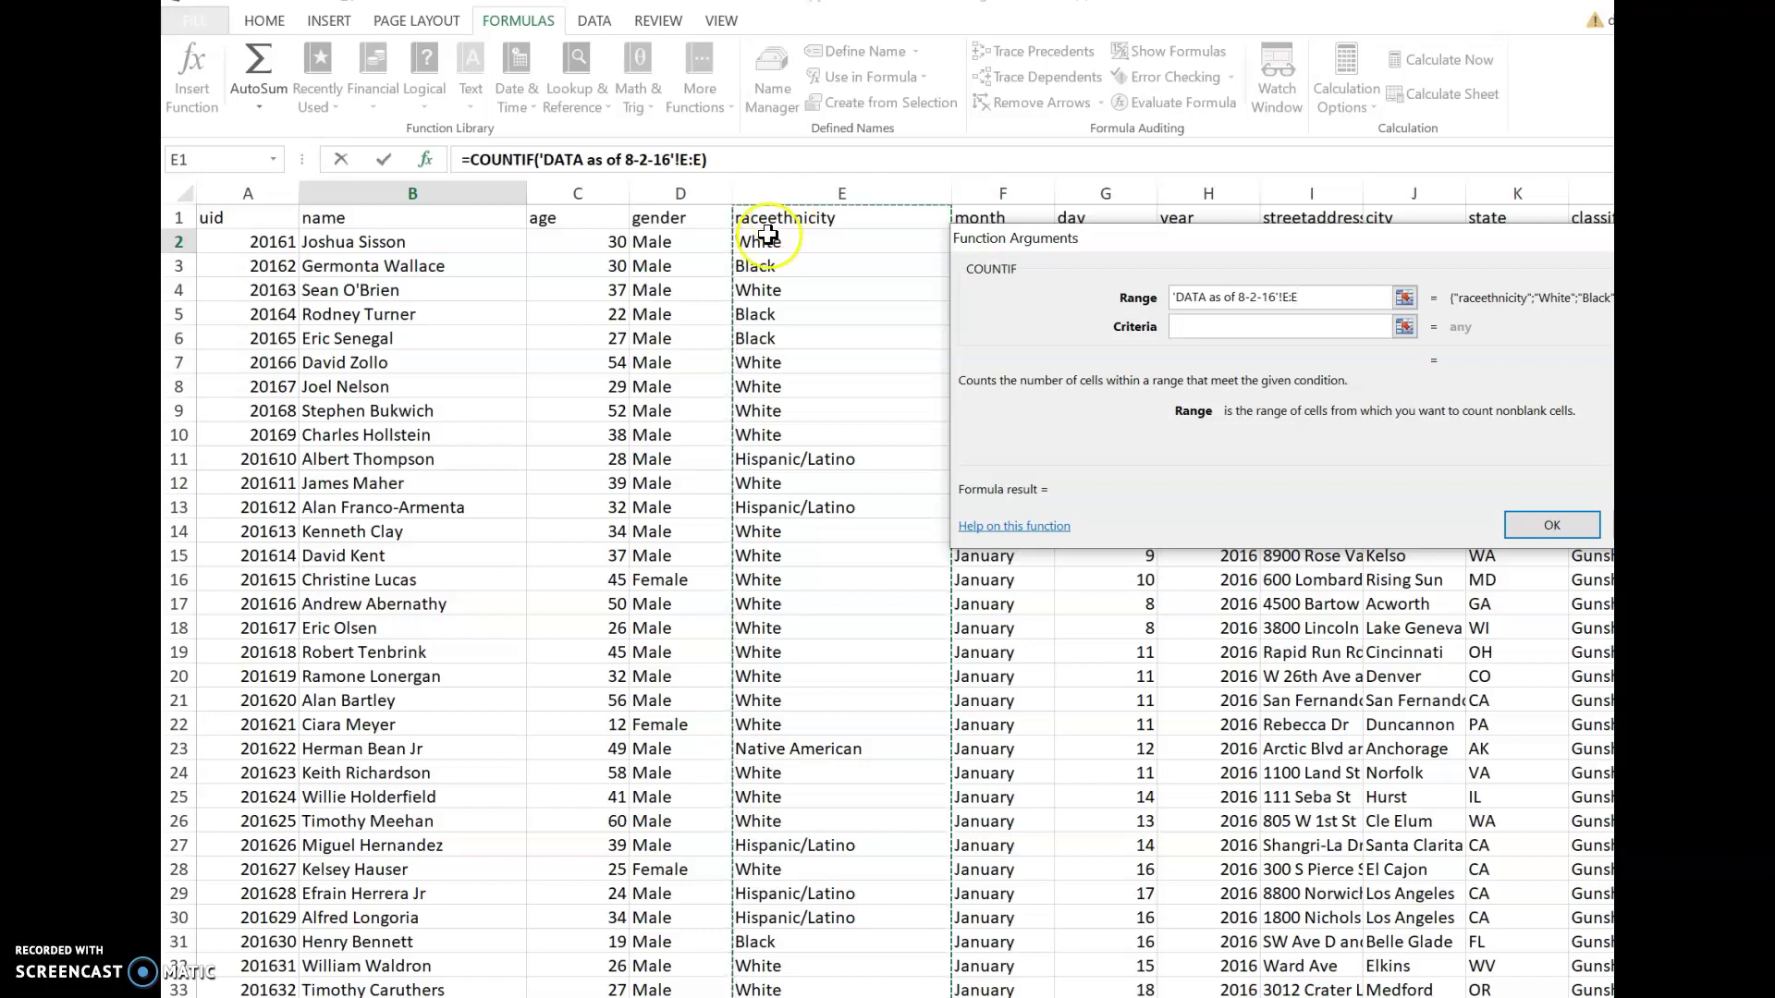
pyautogui.click(813, 182)
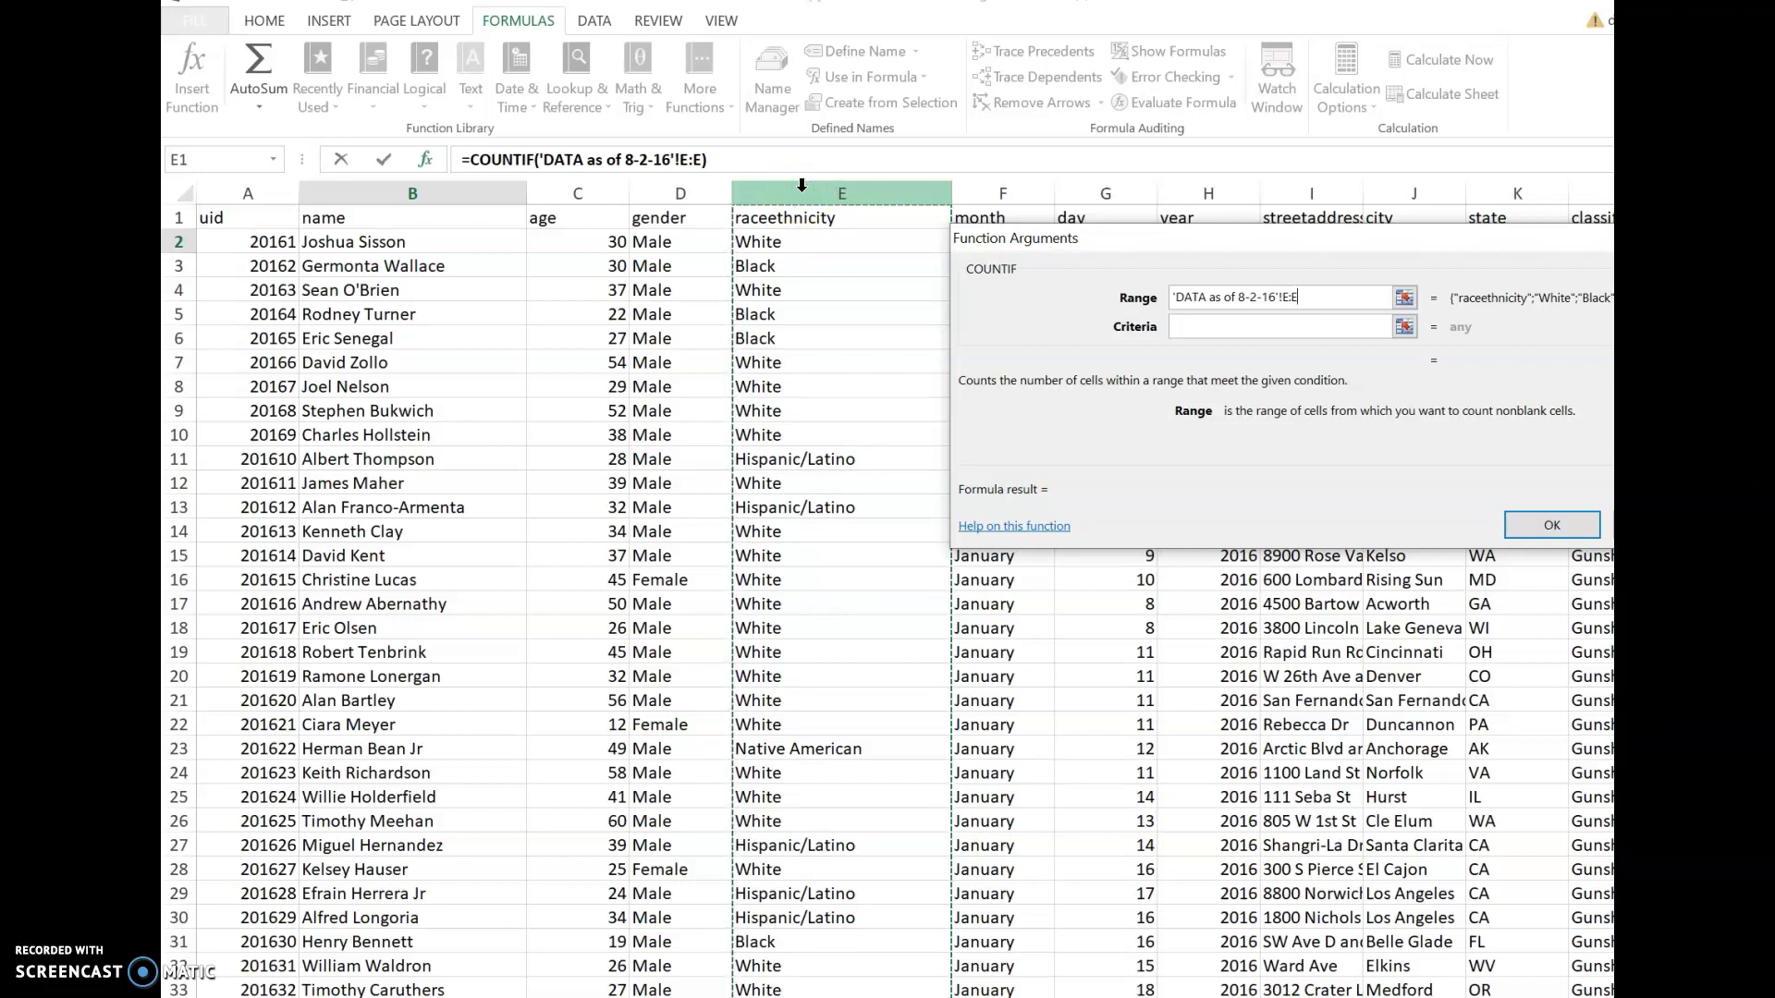
pyautogui.click(1350, 323)
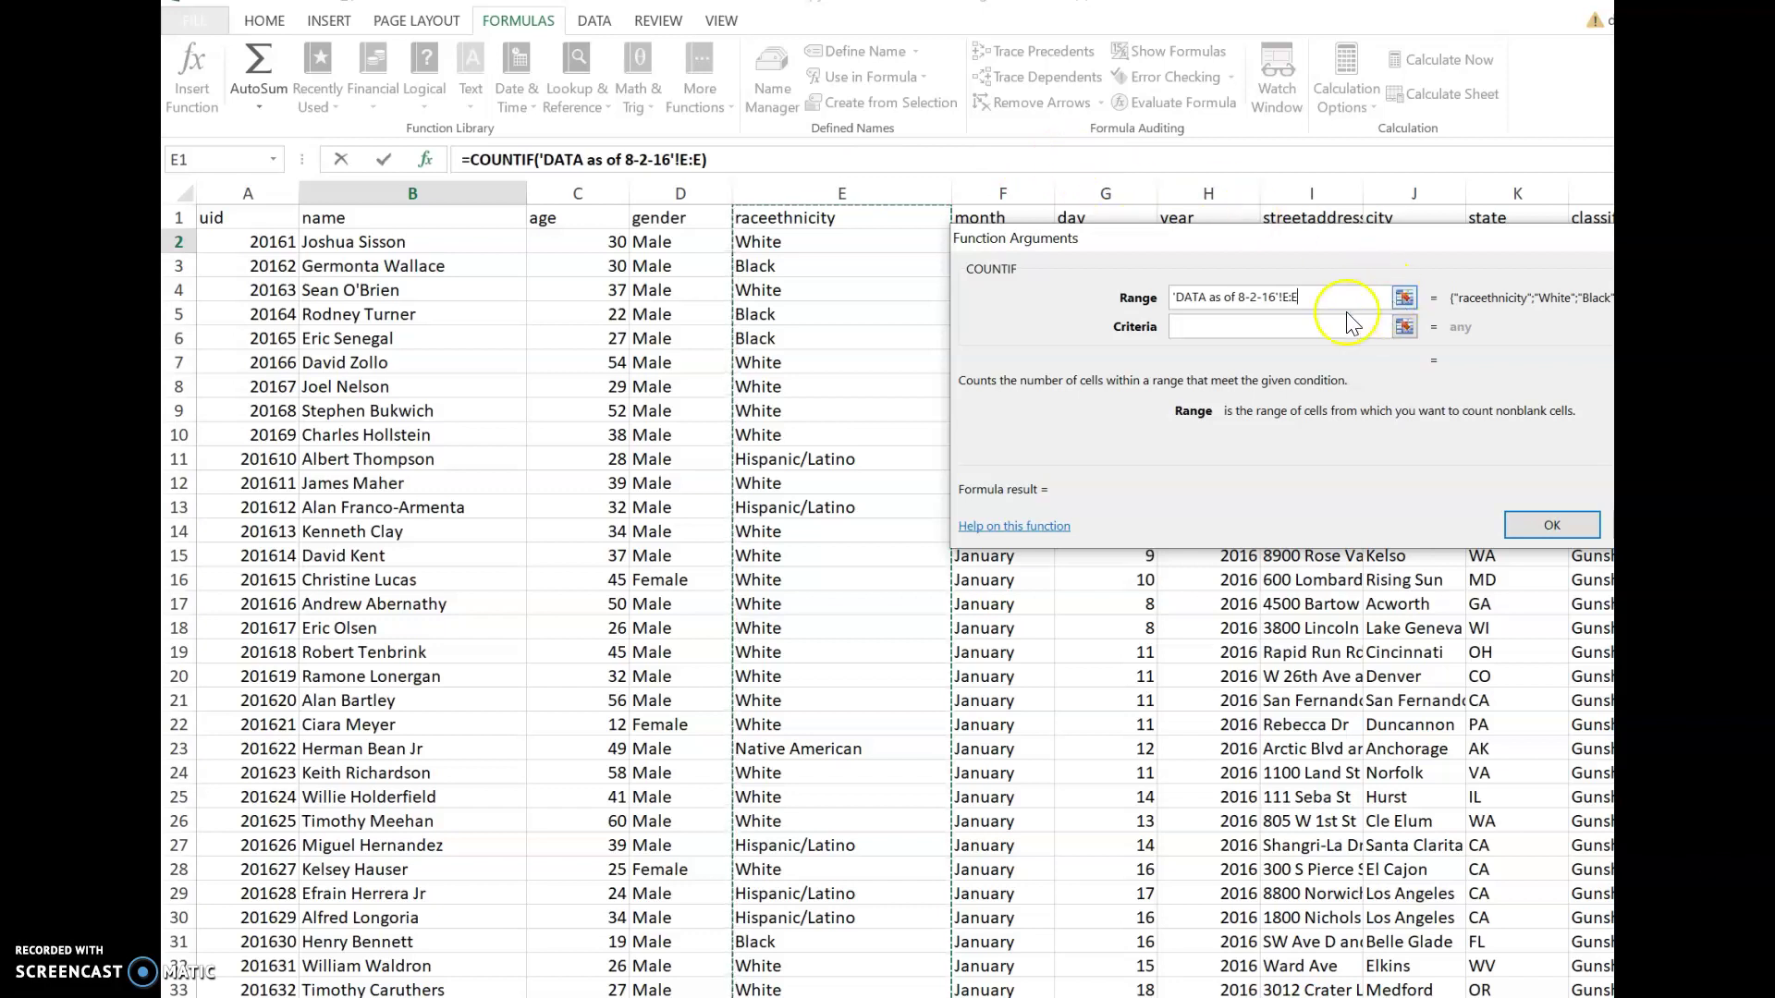
# Enter White as the COUNTIF criterion and confirm, so B2 shows 303.
pyautogui.click(1200, 325)
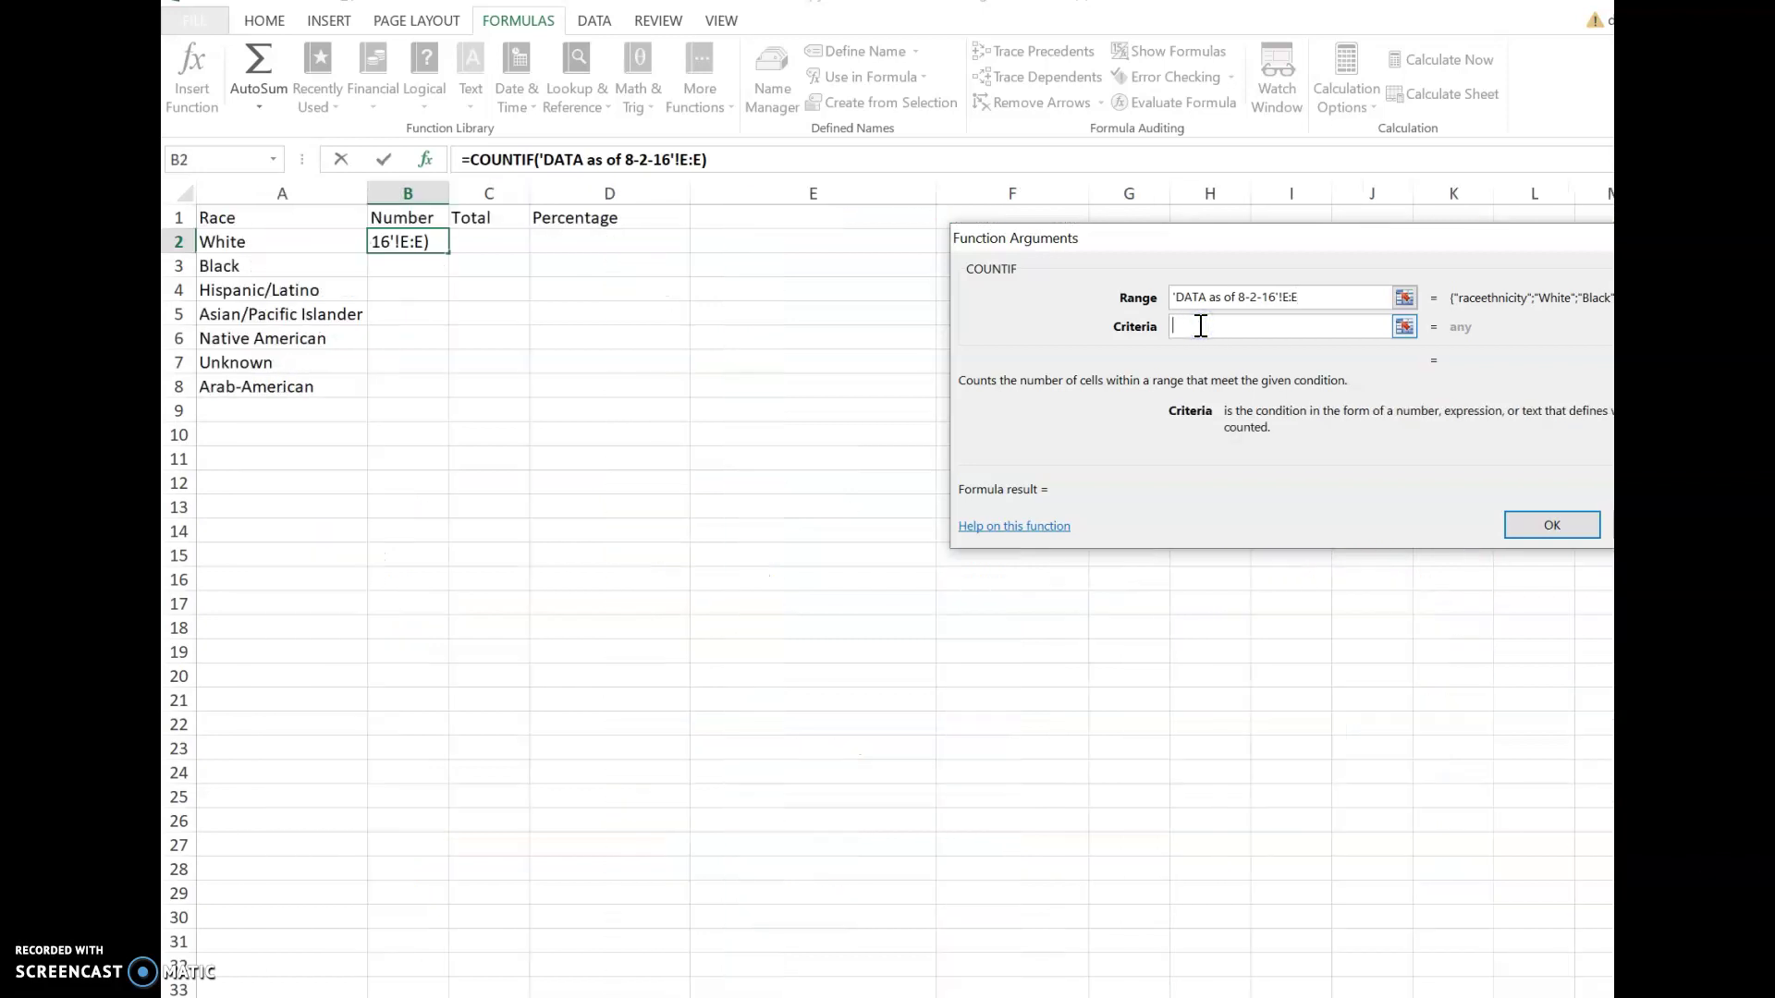
pyautogui.write('White')
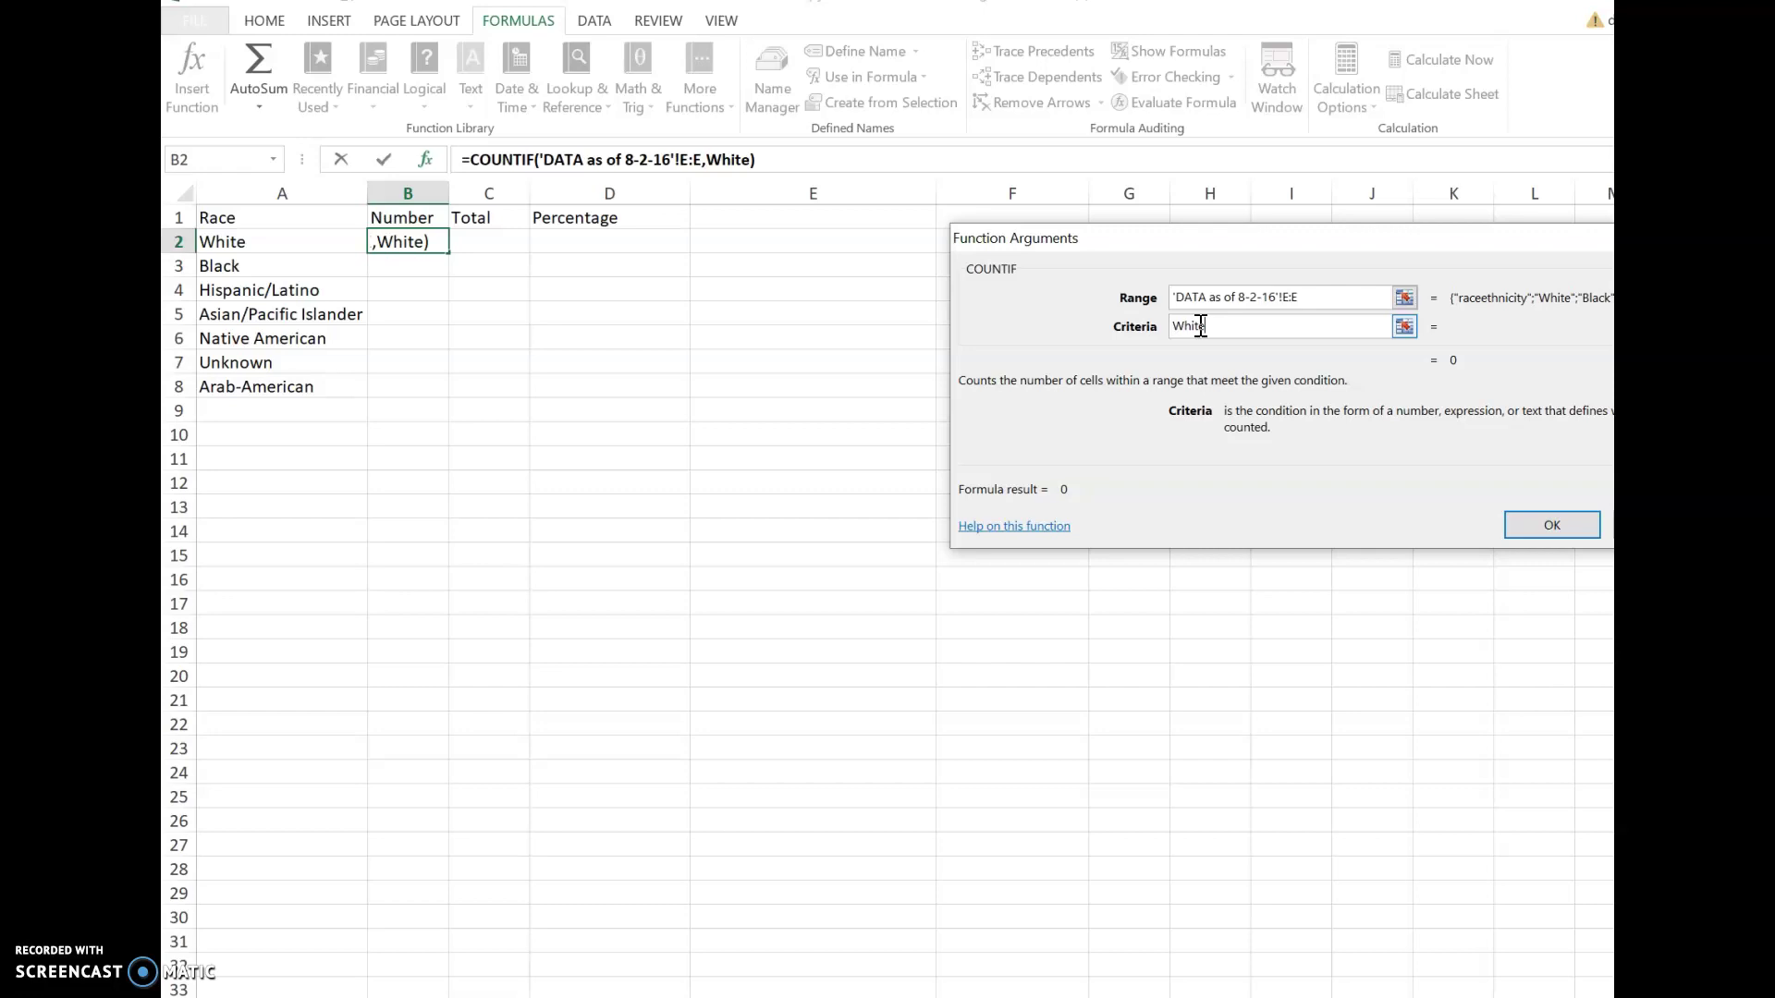
pyautogui.click(1557, 525)
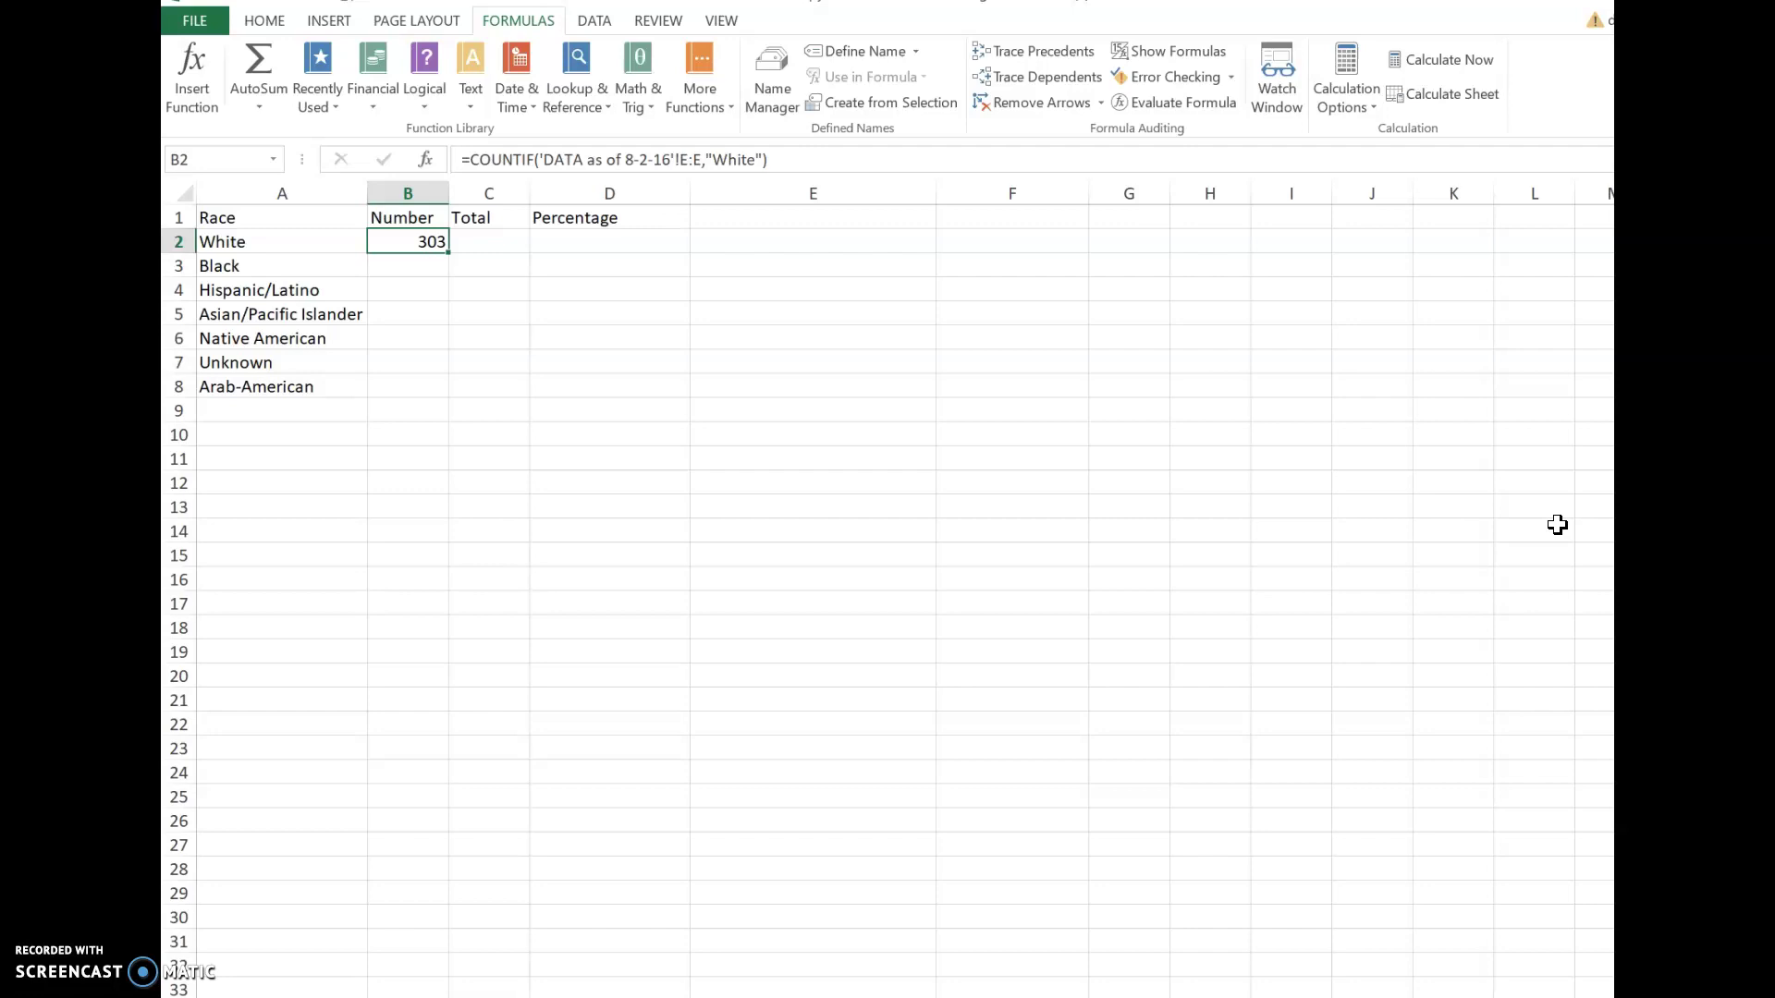
# Select B3 and start a COUNTIF, first picking cells E33:E34 on the DATA sheet as range.
pyautogui.click(423, 269)
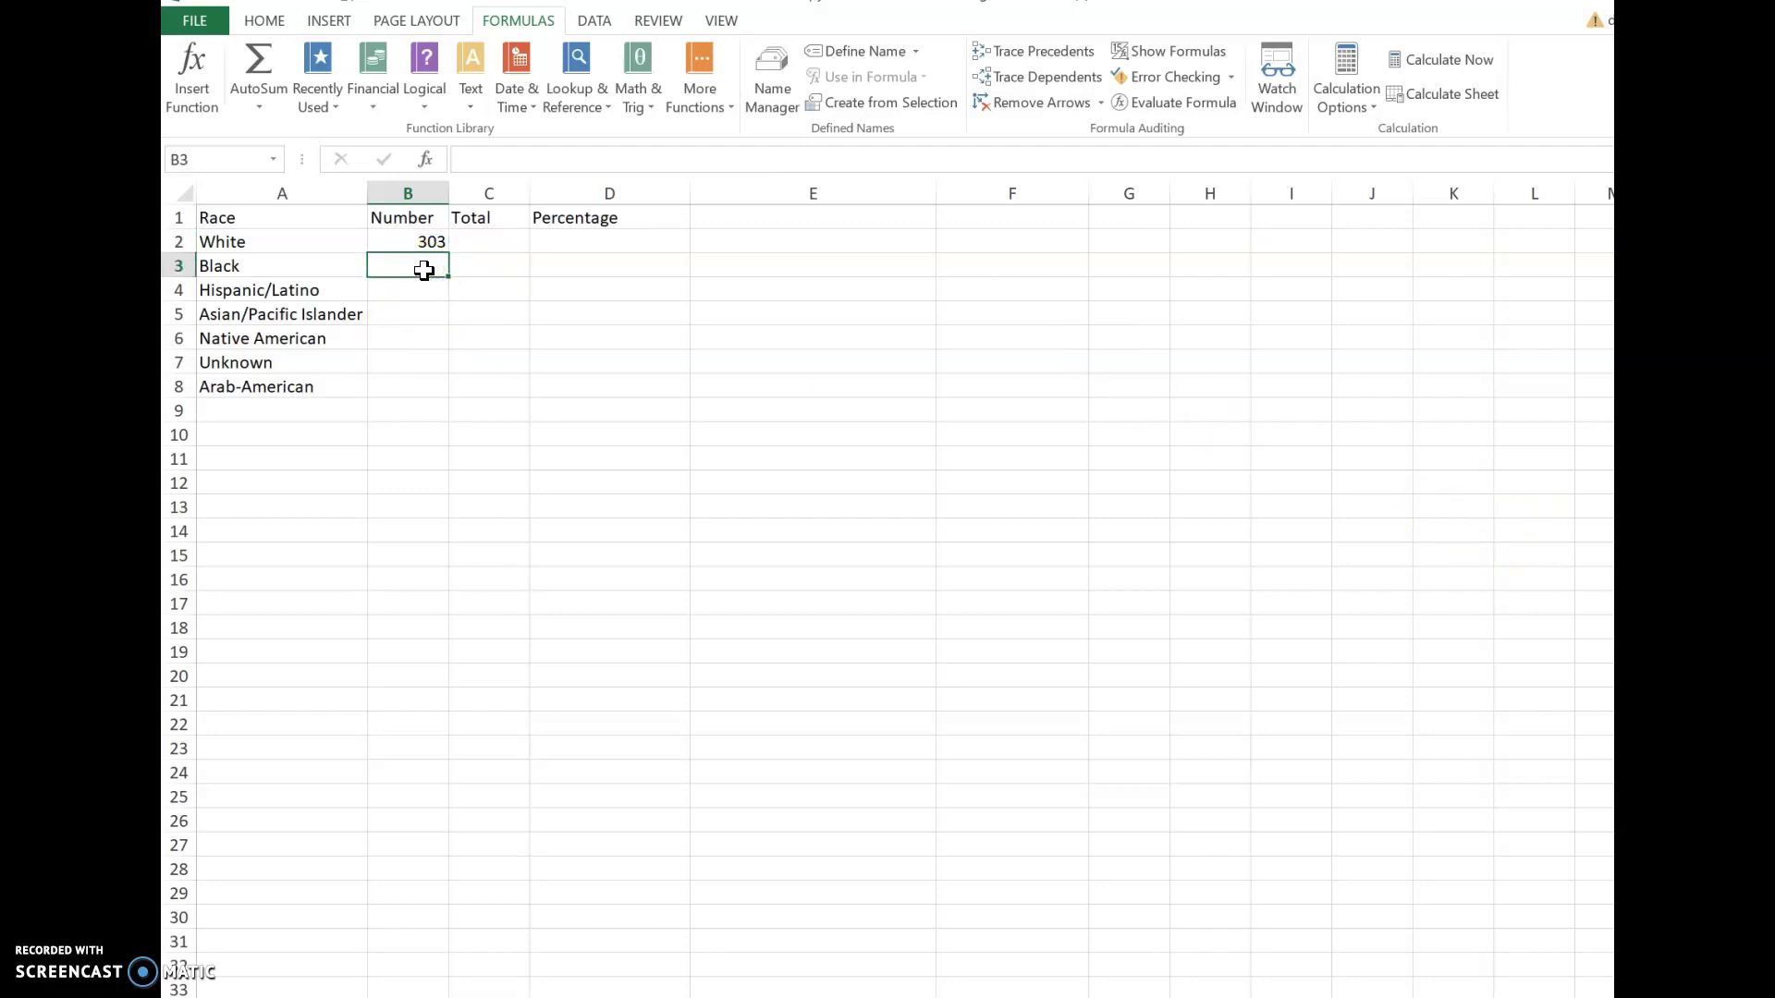
pyautogui.click(416, 267)
pyautogui.click(195, 97)
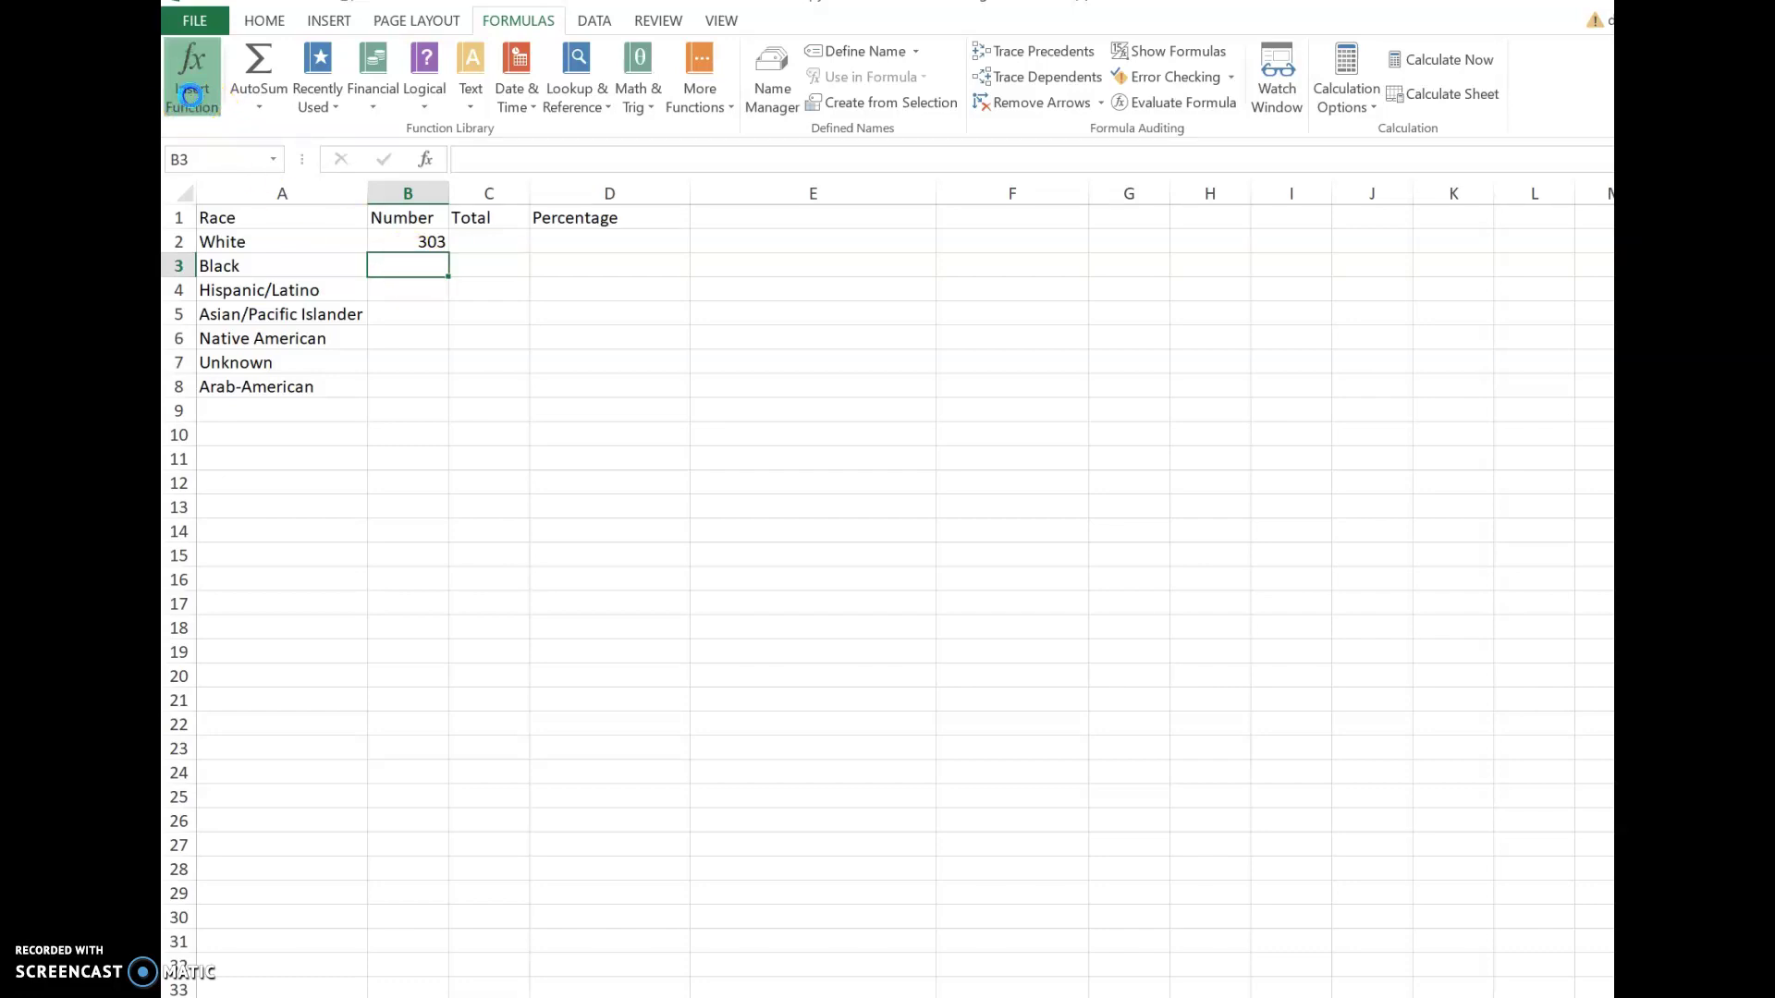
pyautogui.click(962, 279)
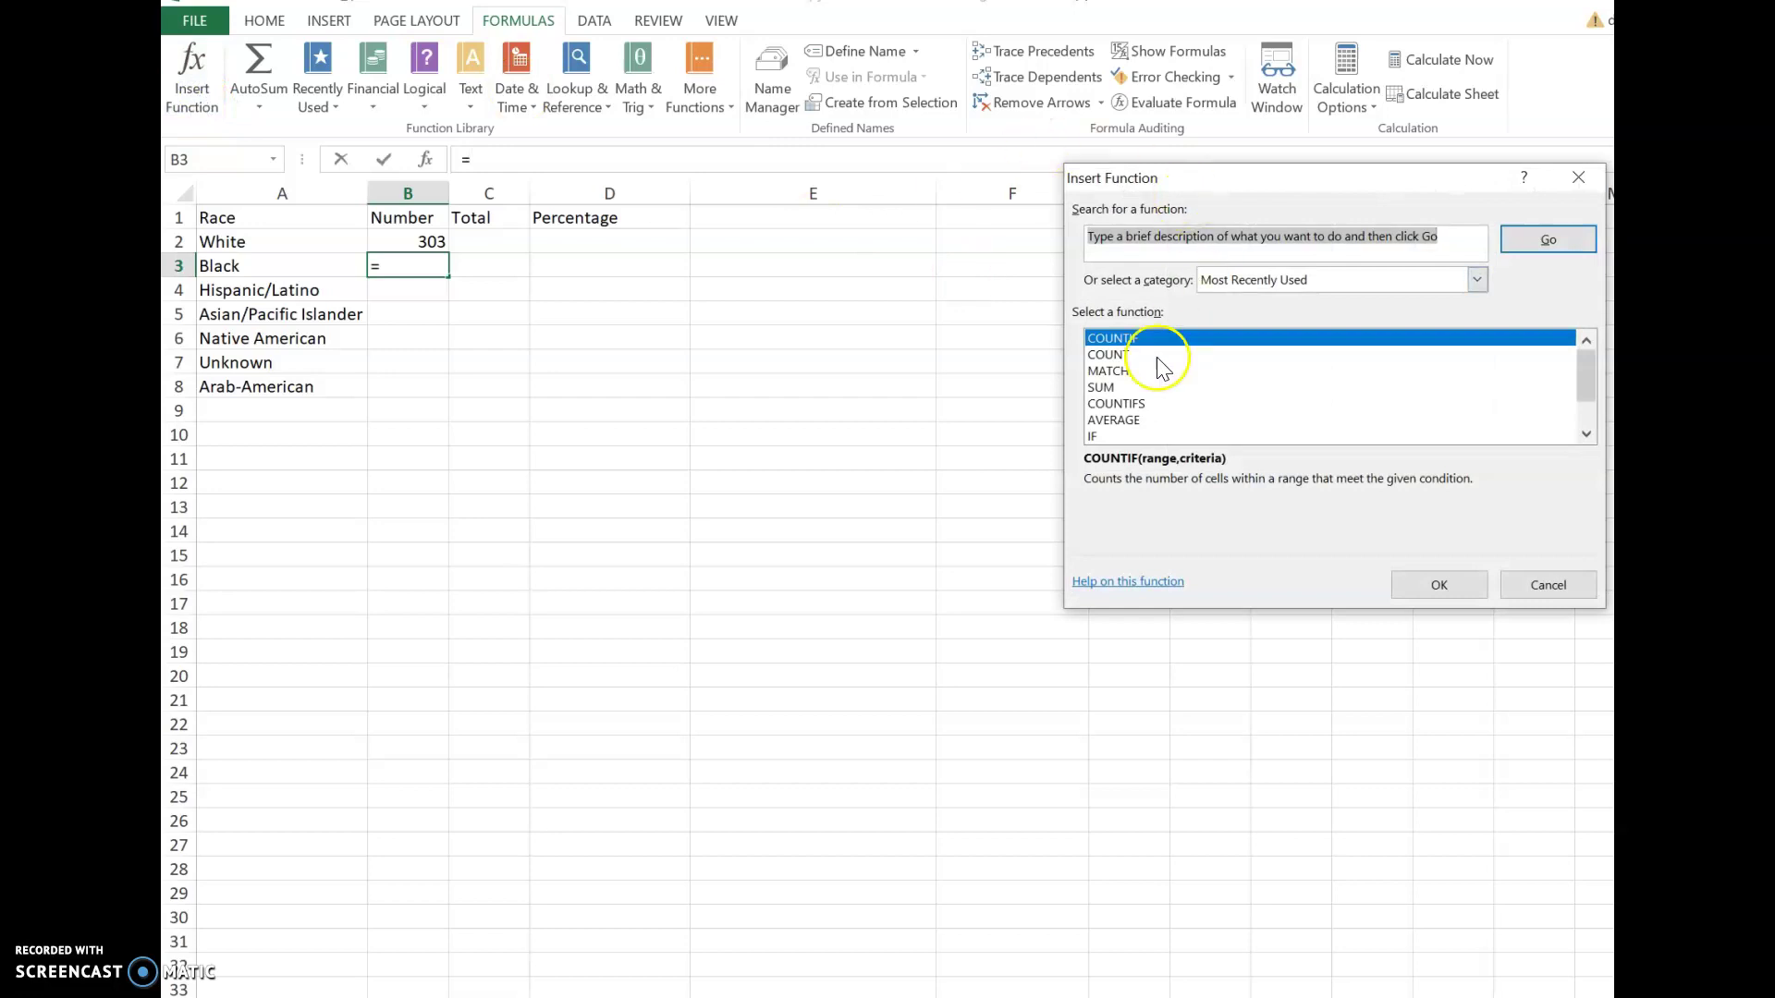
pyautogui.click(1250, 287)
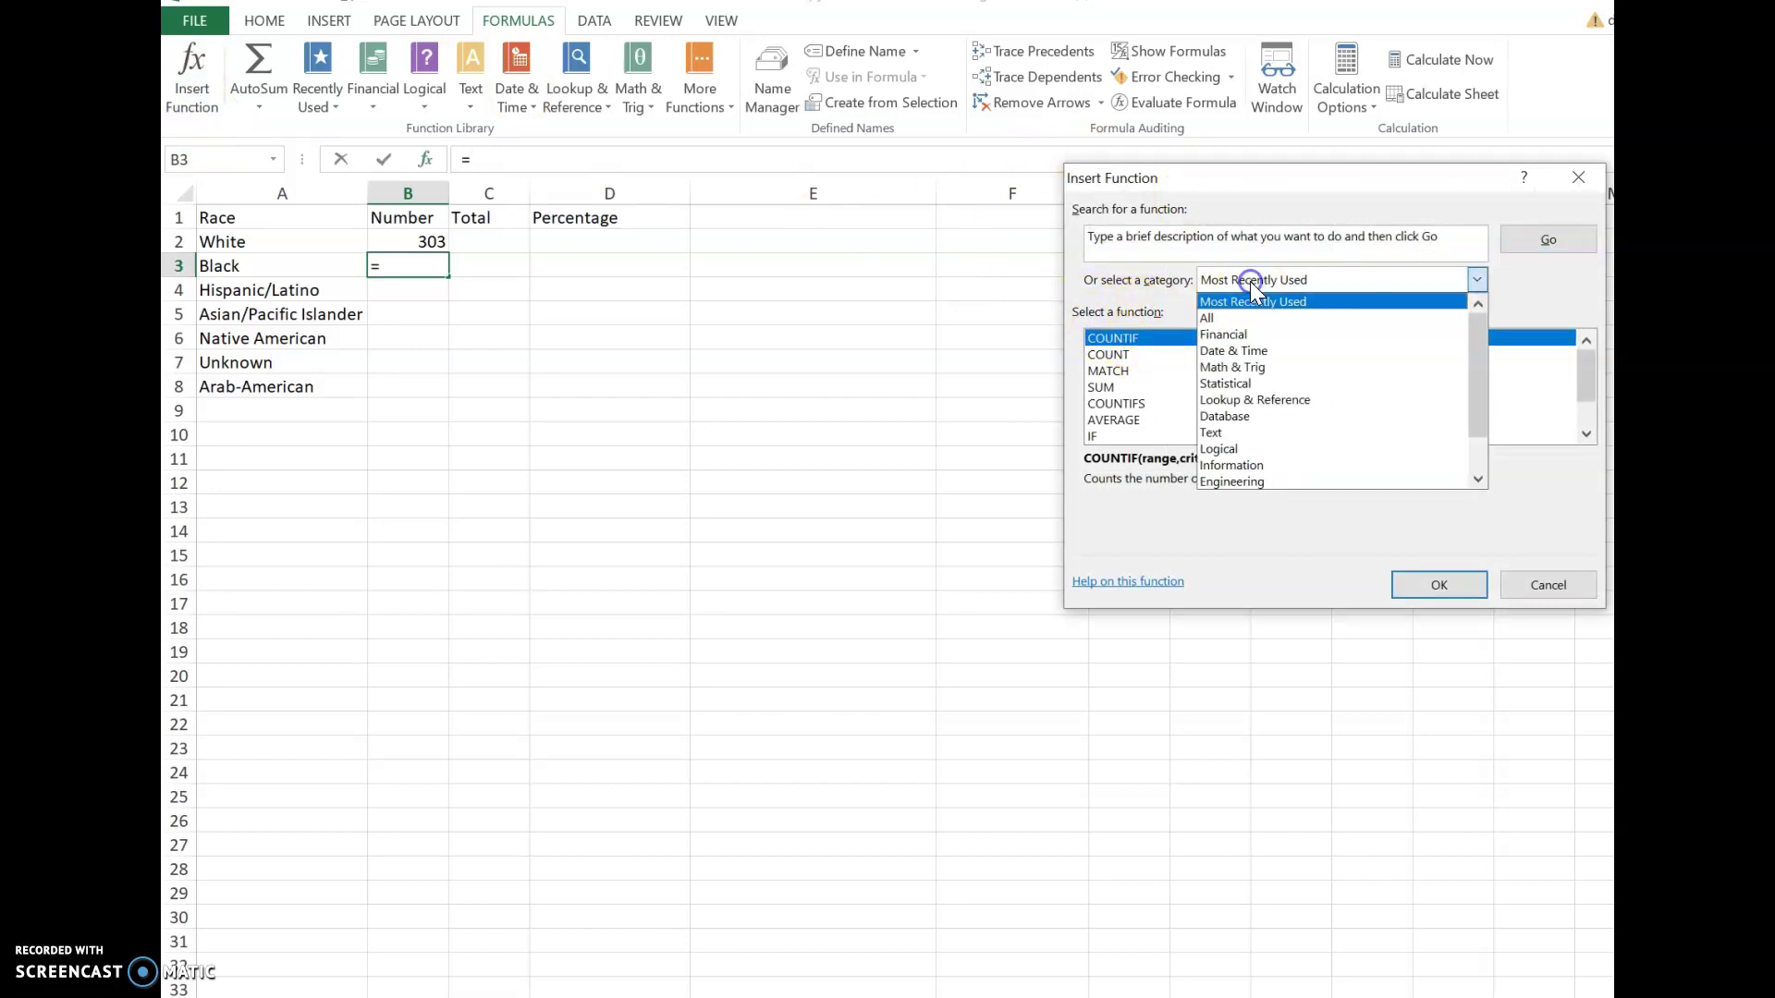
pyautogui.click(1255, 305)
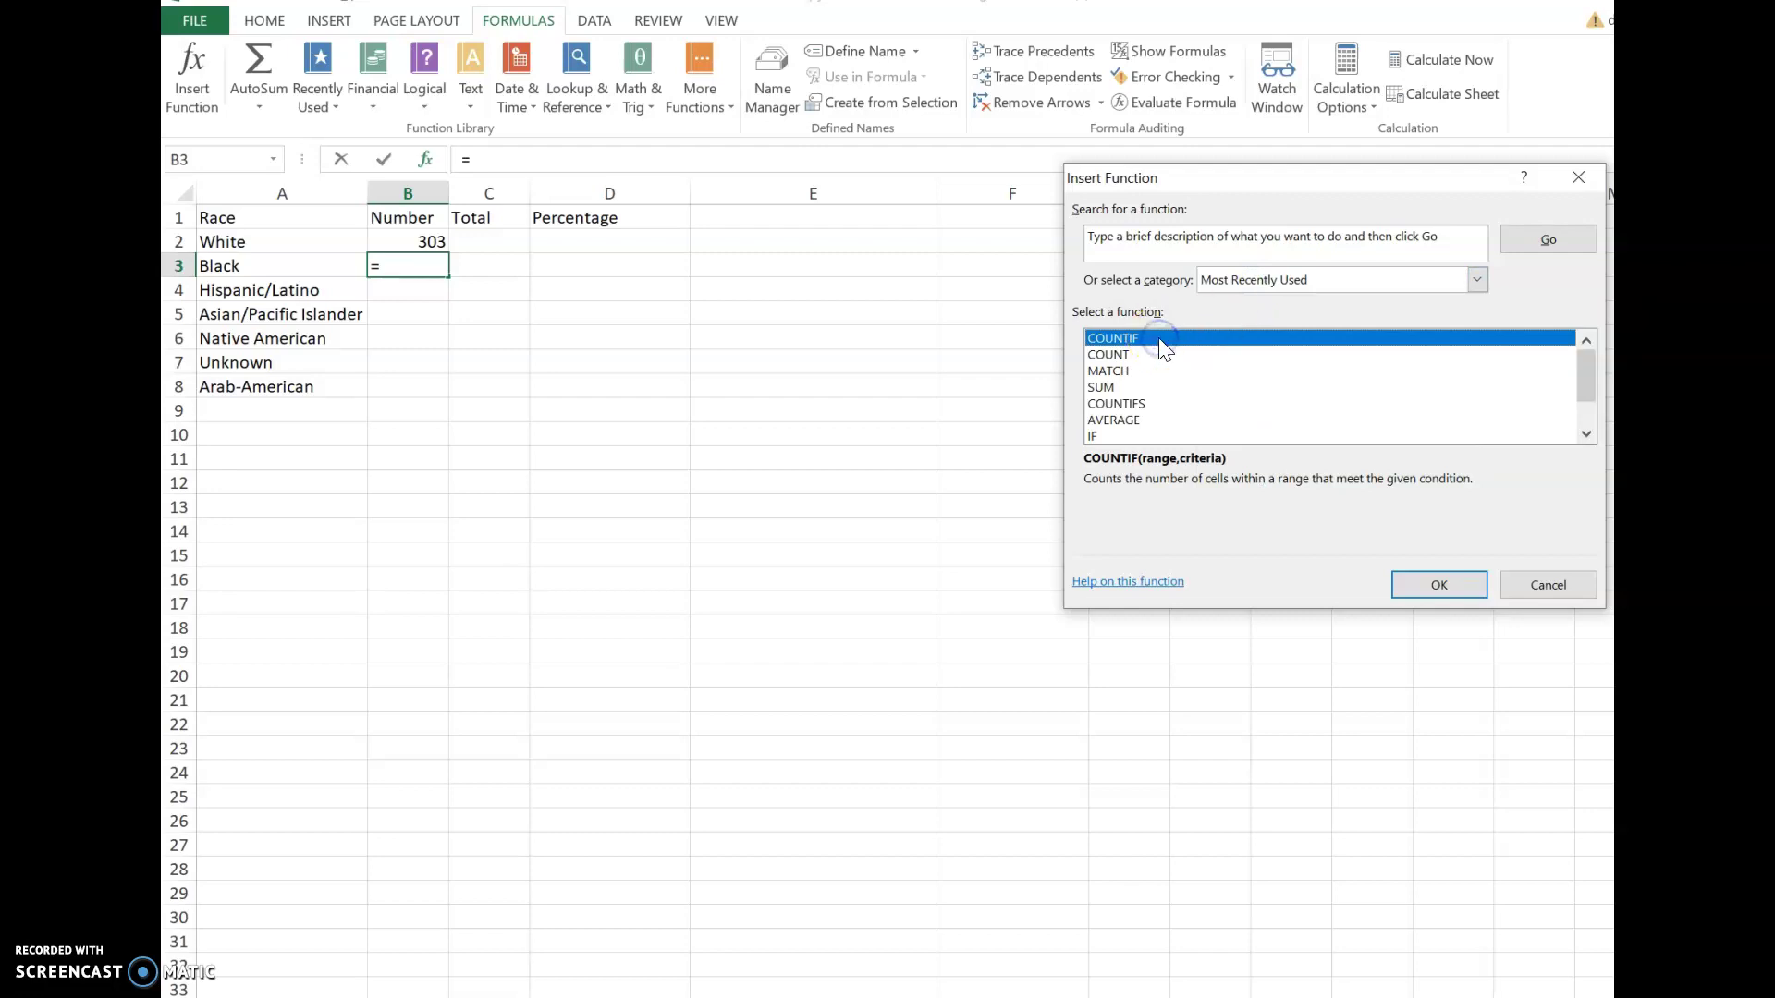
pyautogui.click(1438, 586)
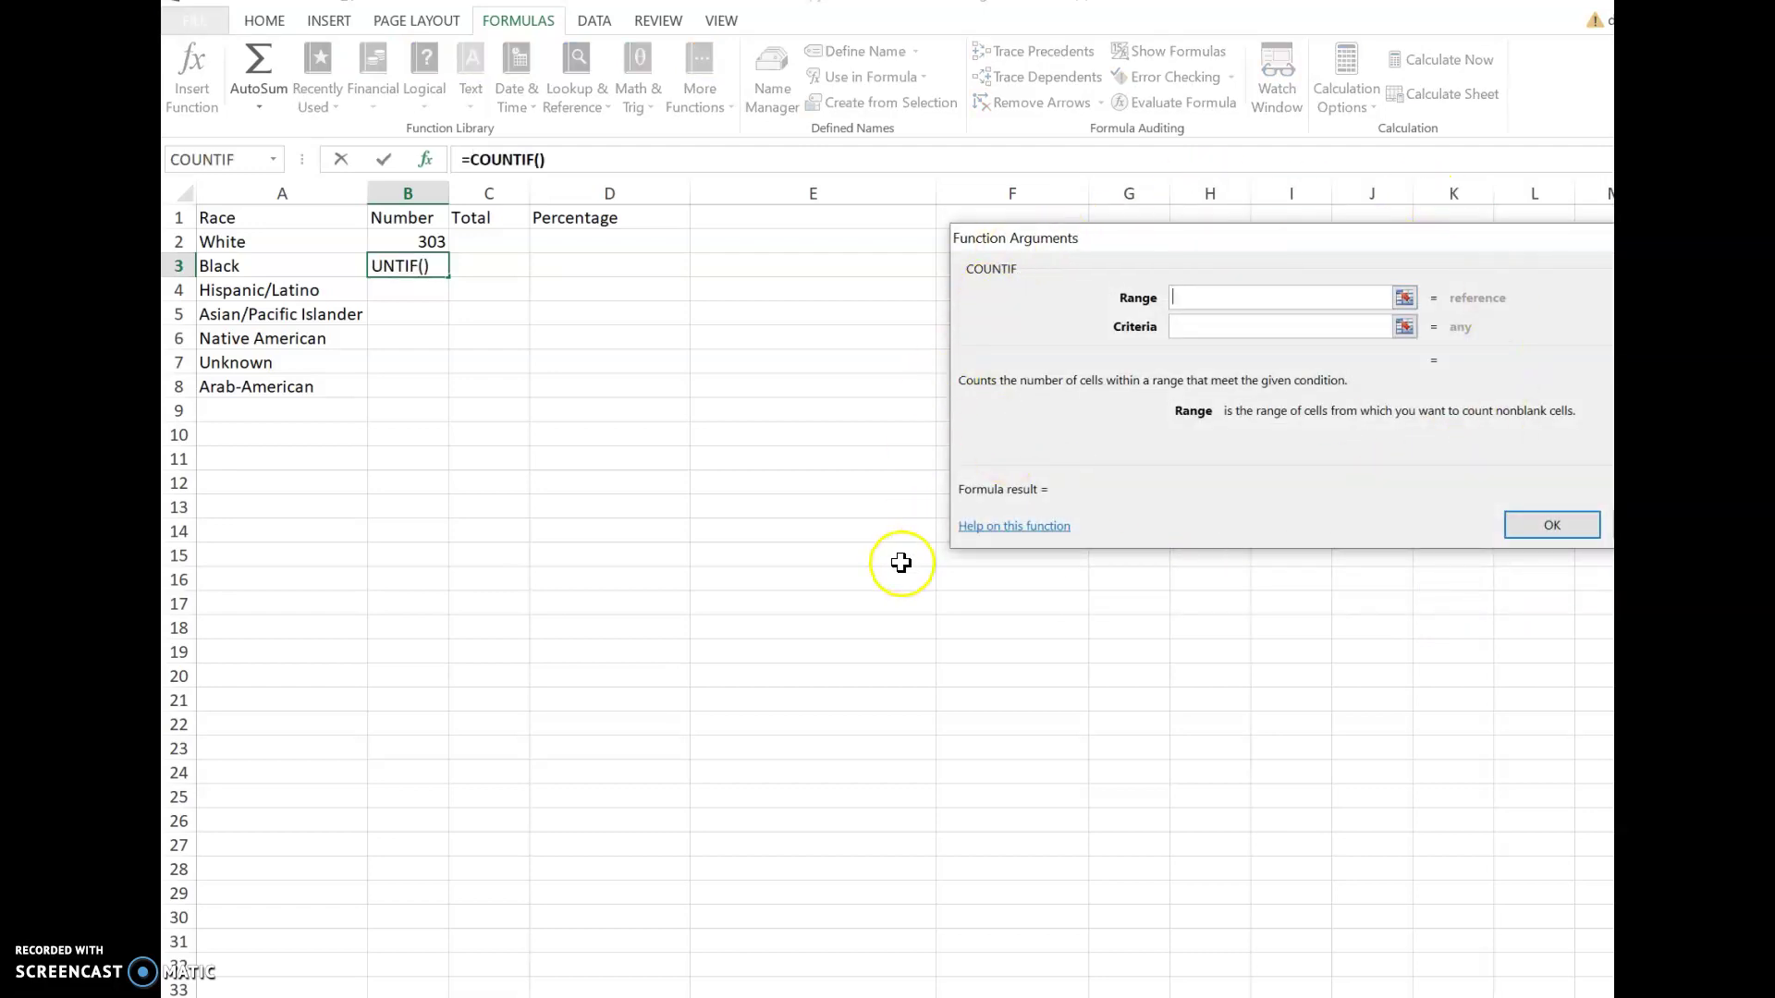
pyautogui.hotkey('ctrl', 'pageup')
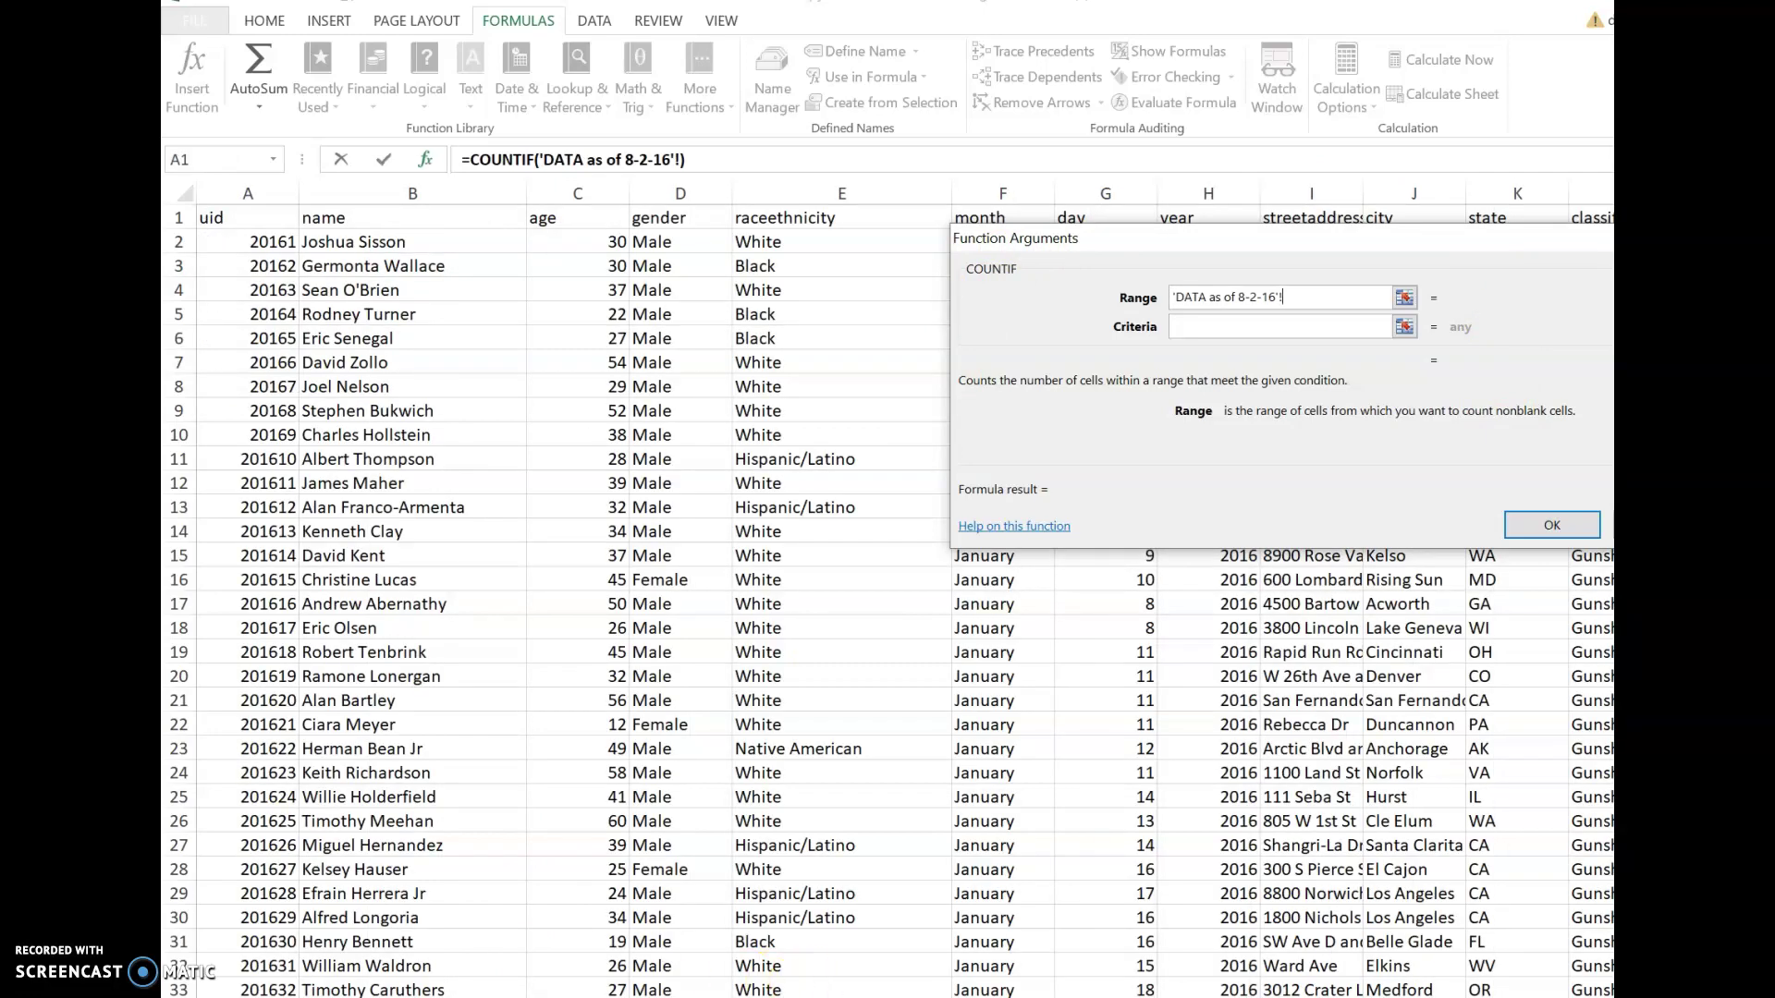
pyautogui.moveTo(767, 989); pyautogui.dragTo(767, 997)
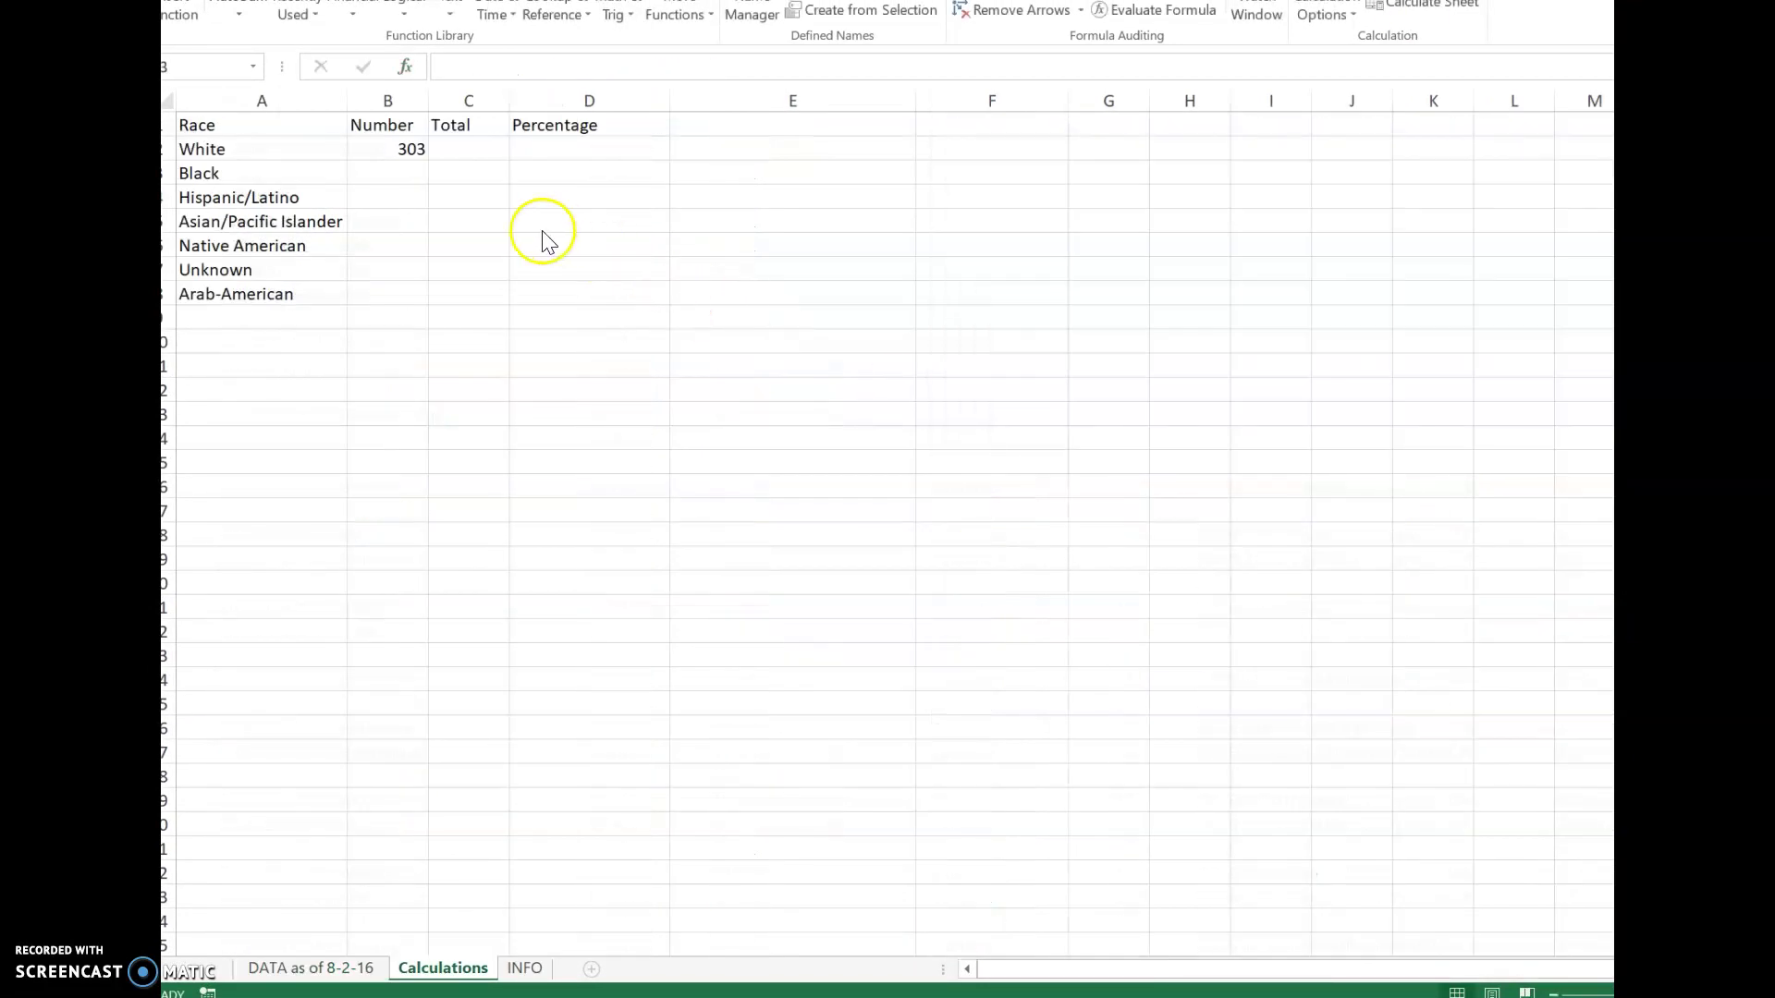
# Redo B3's COUNTIF with range column E and criterion Black, giving 156.
pyautogui.click(404, 173)
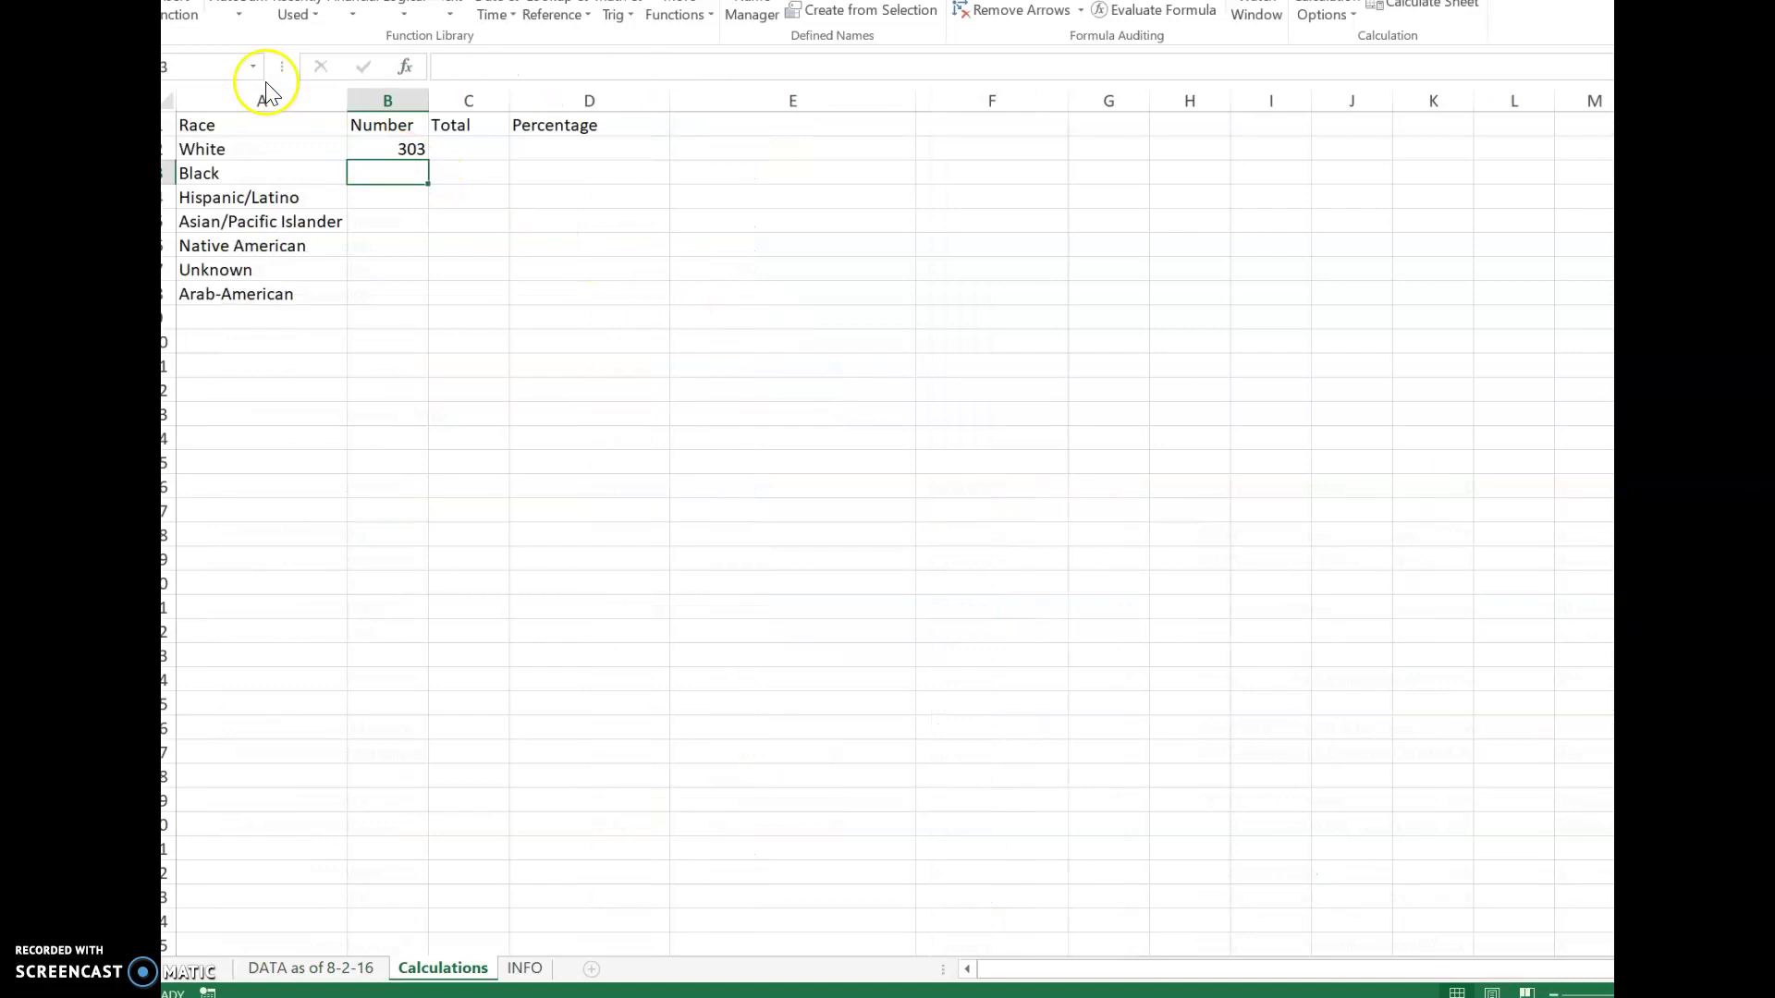
pyautogui.click(181, 11)
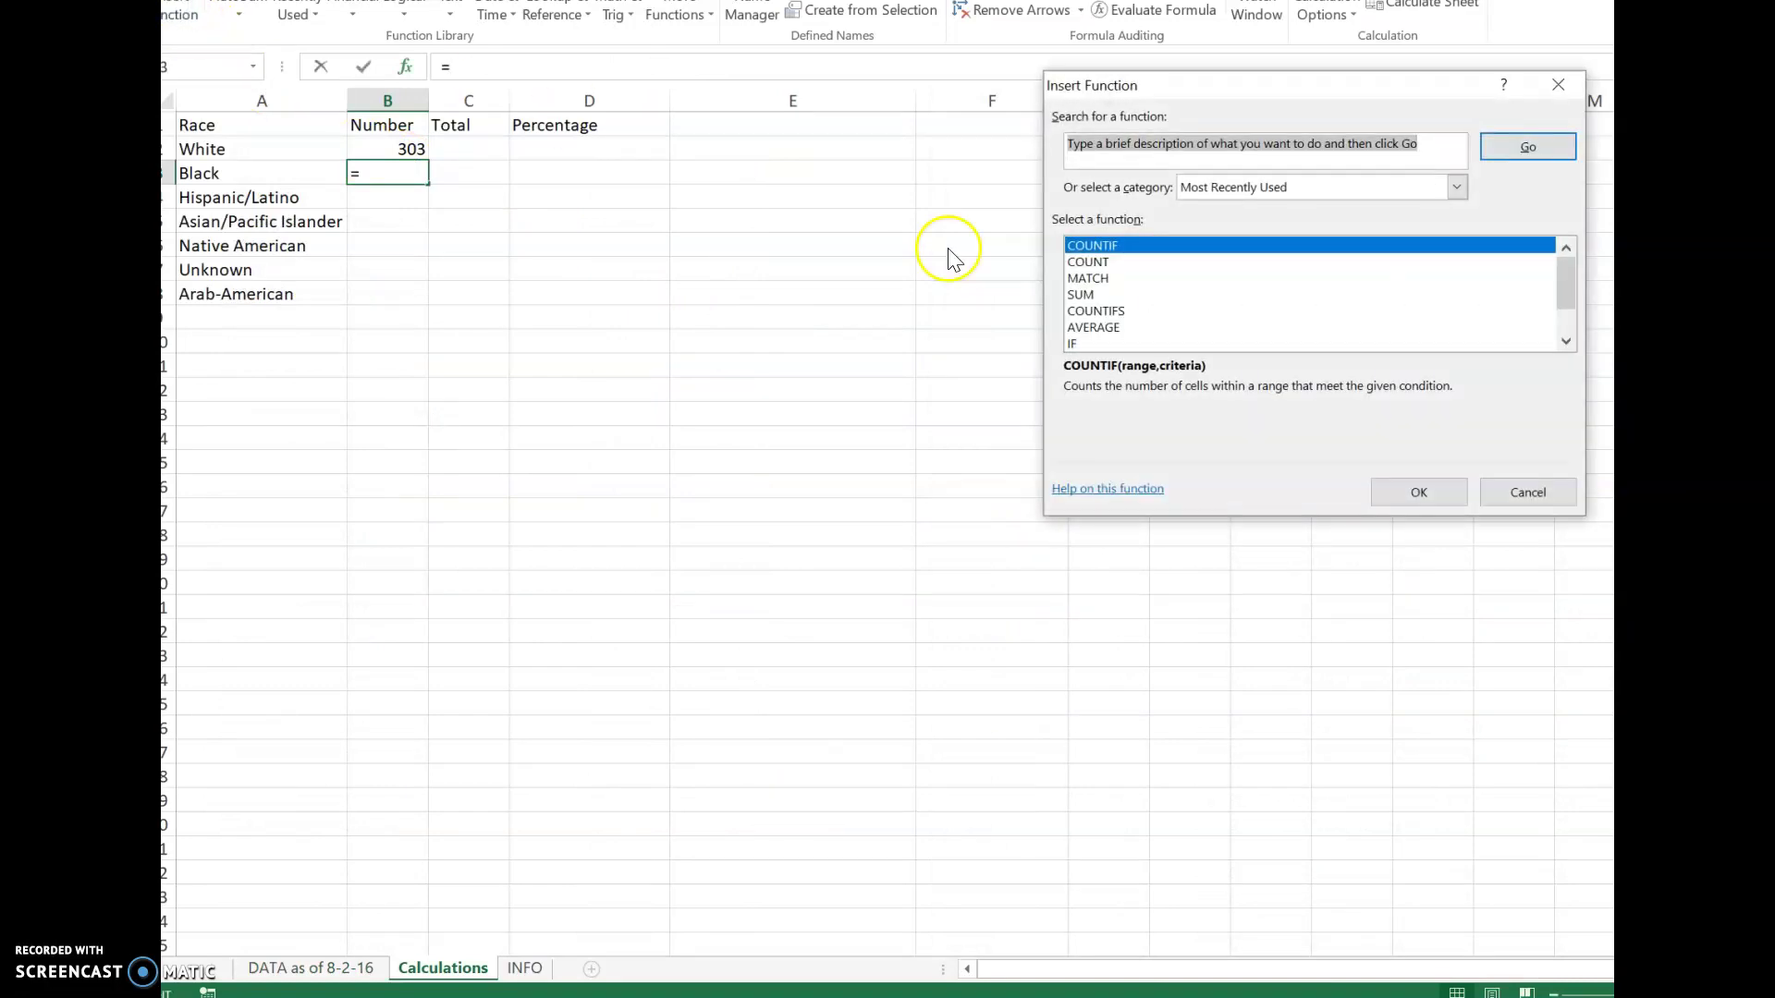
pyautogui.click(1434, 484)
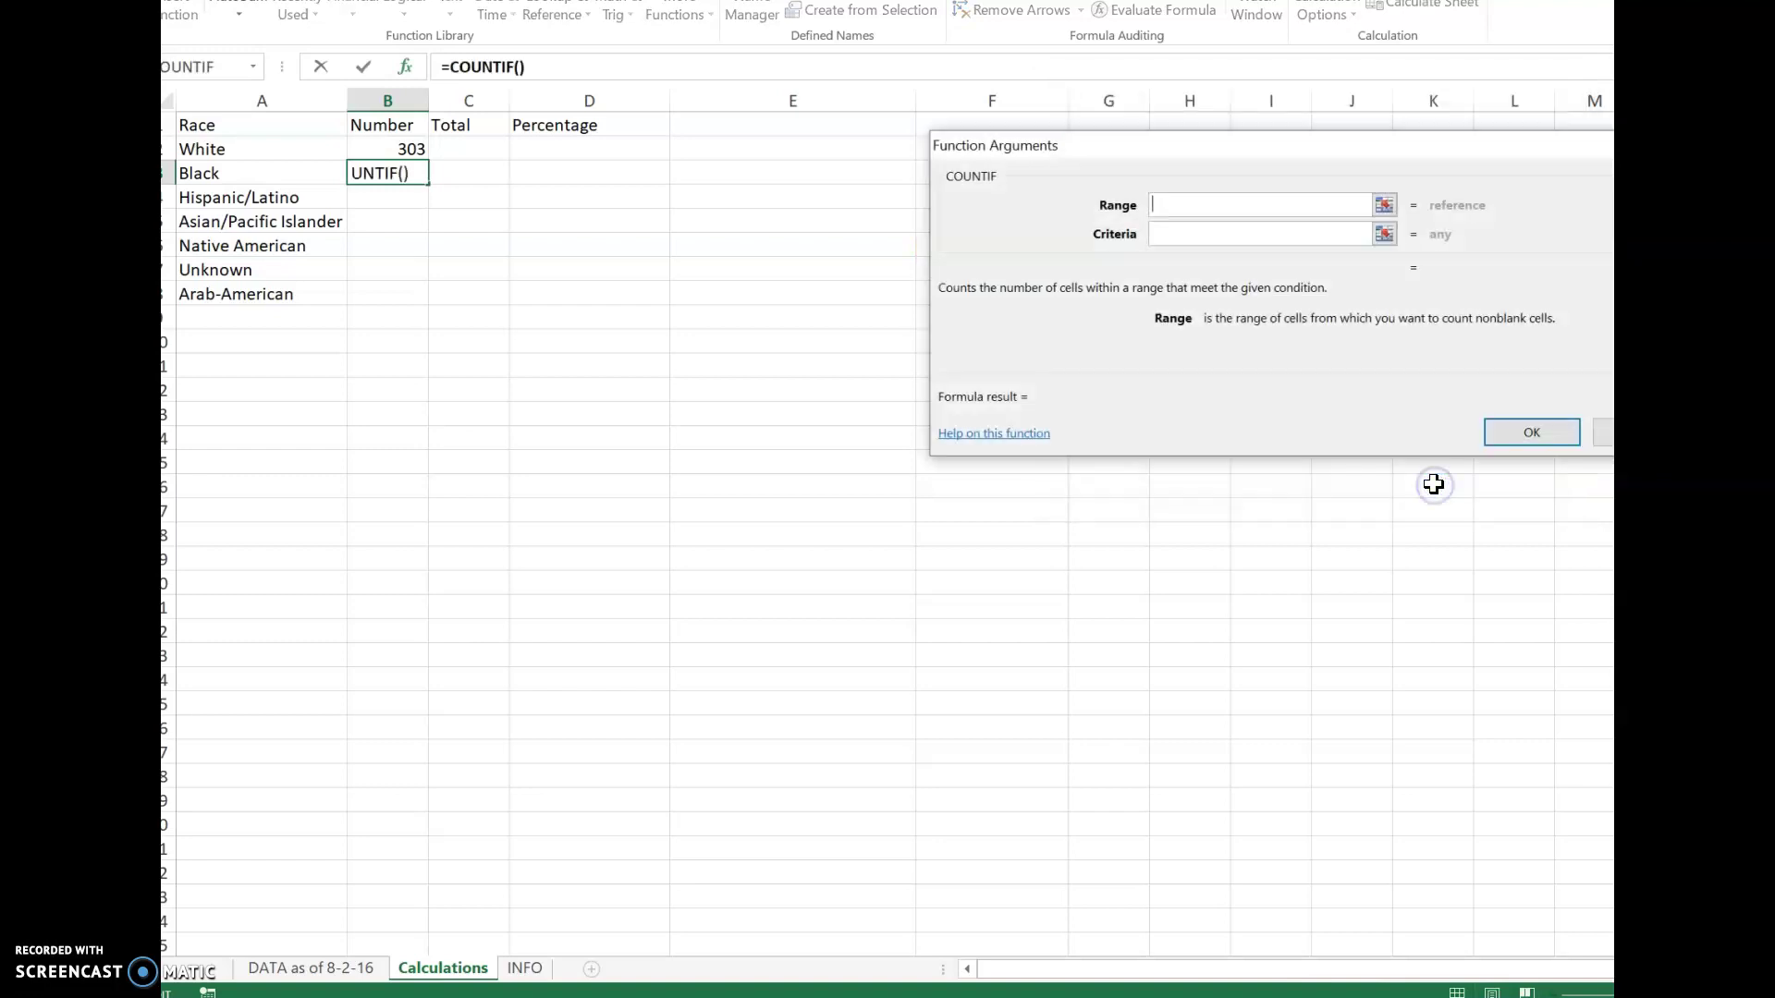
pyautogui.click(332, 967)
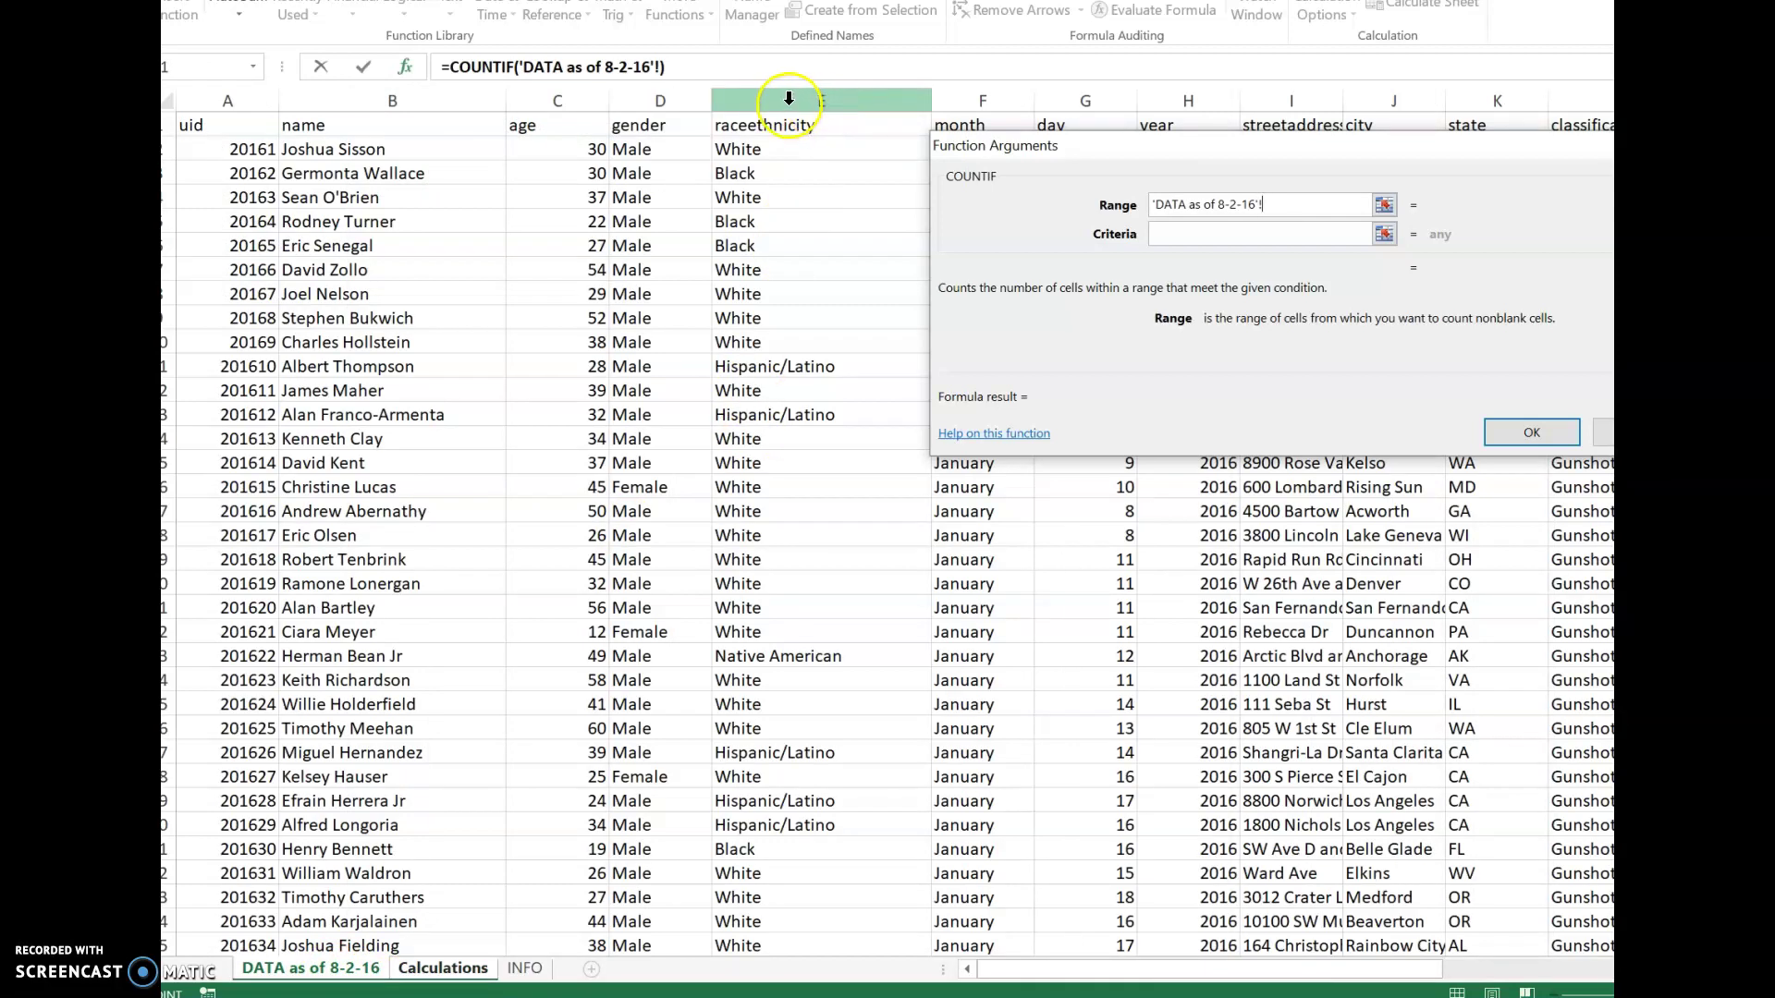
pyautogui.click(791, 100)
pyautogui.click(1172, 233)
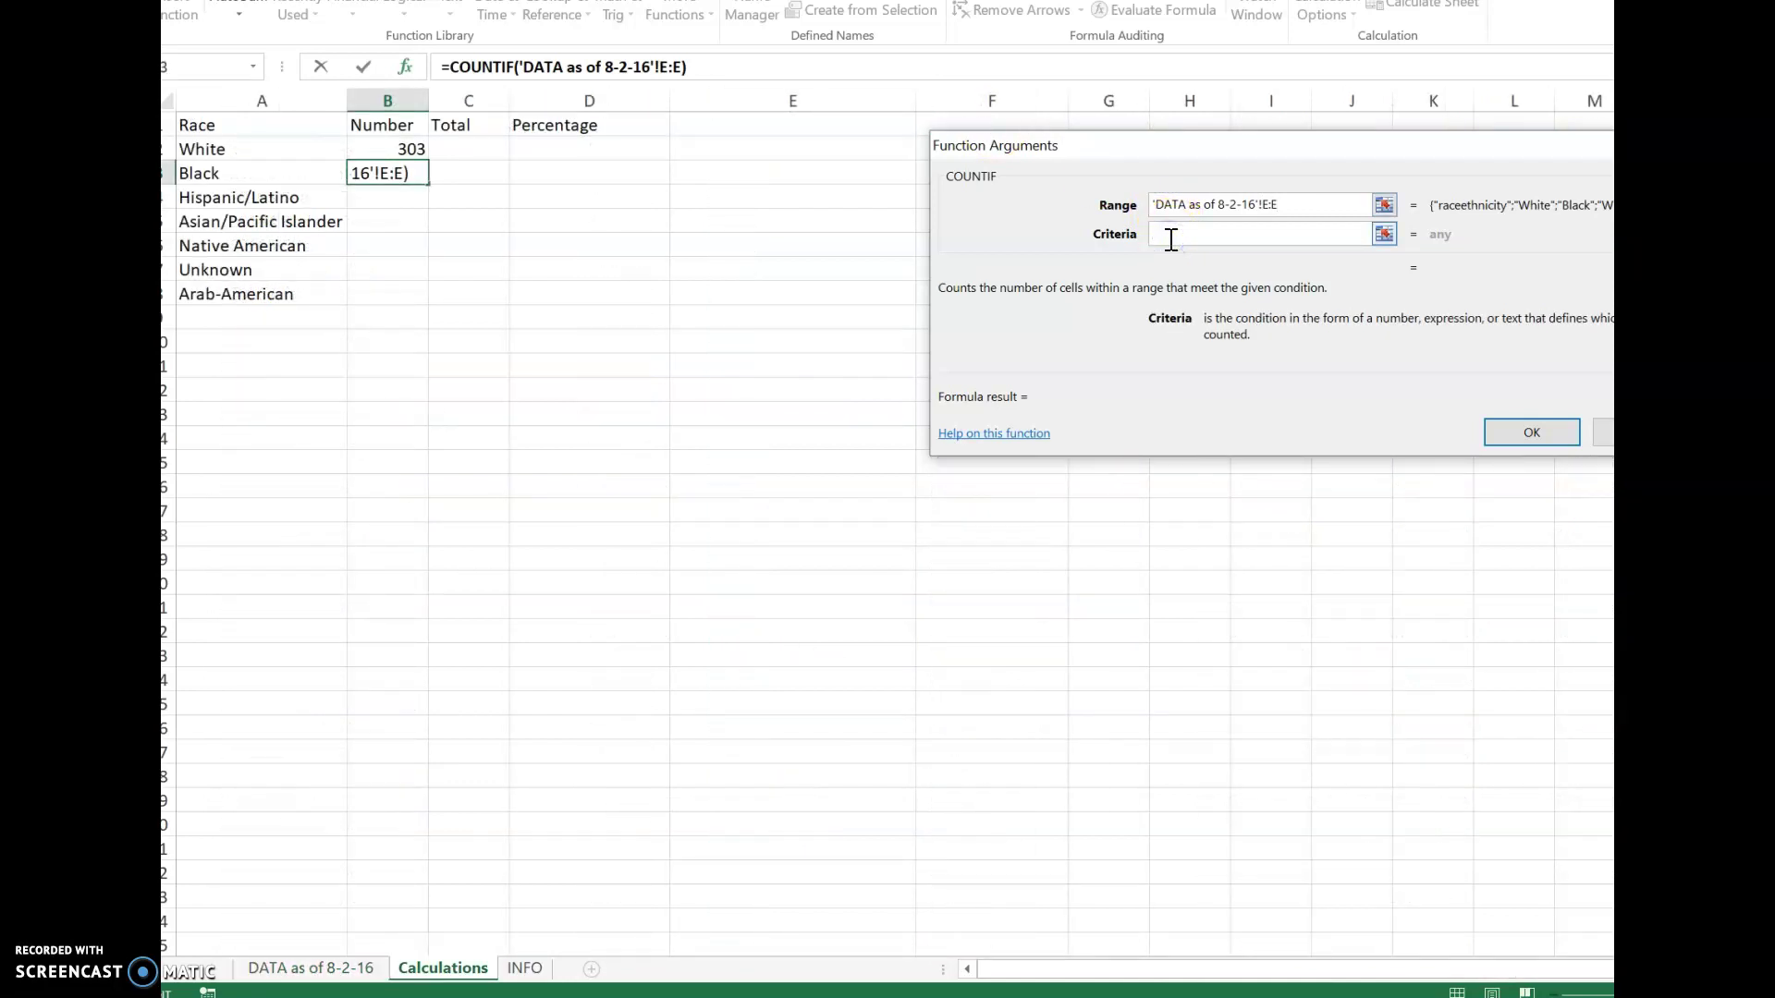
pyautogui.write('Black')
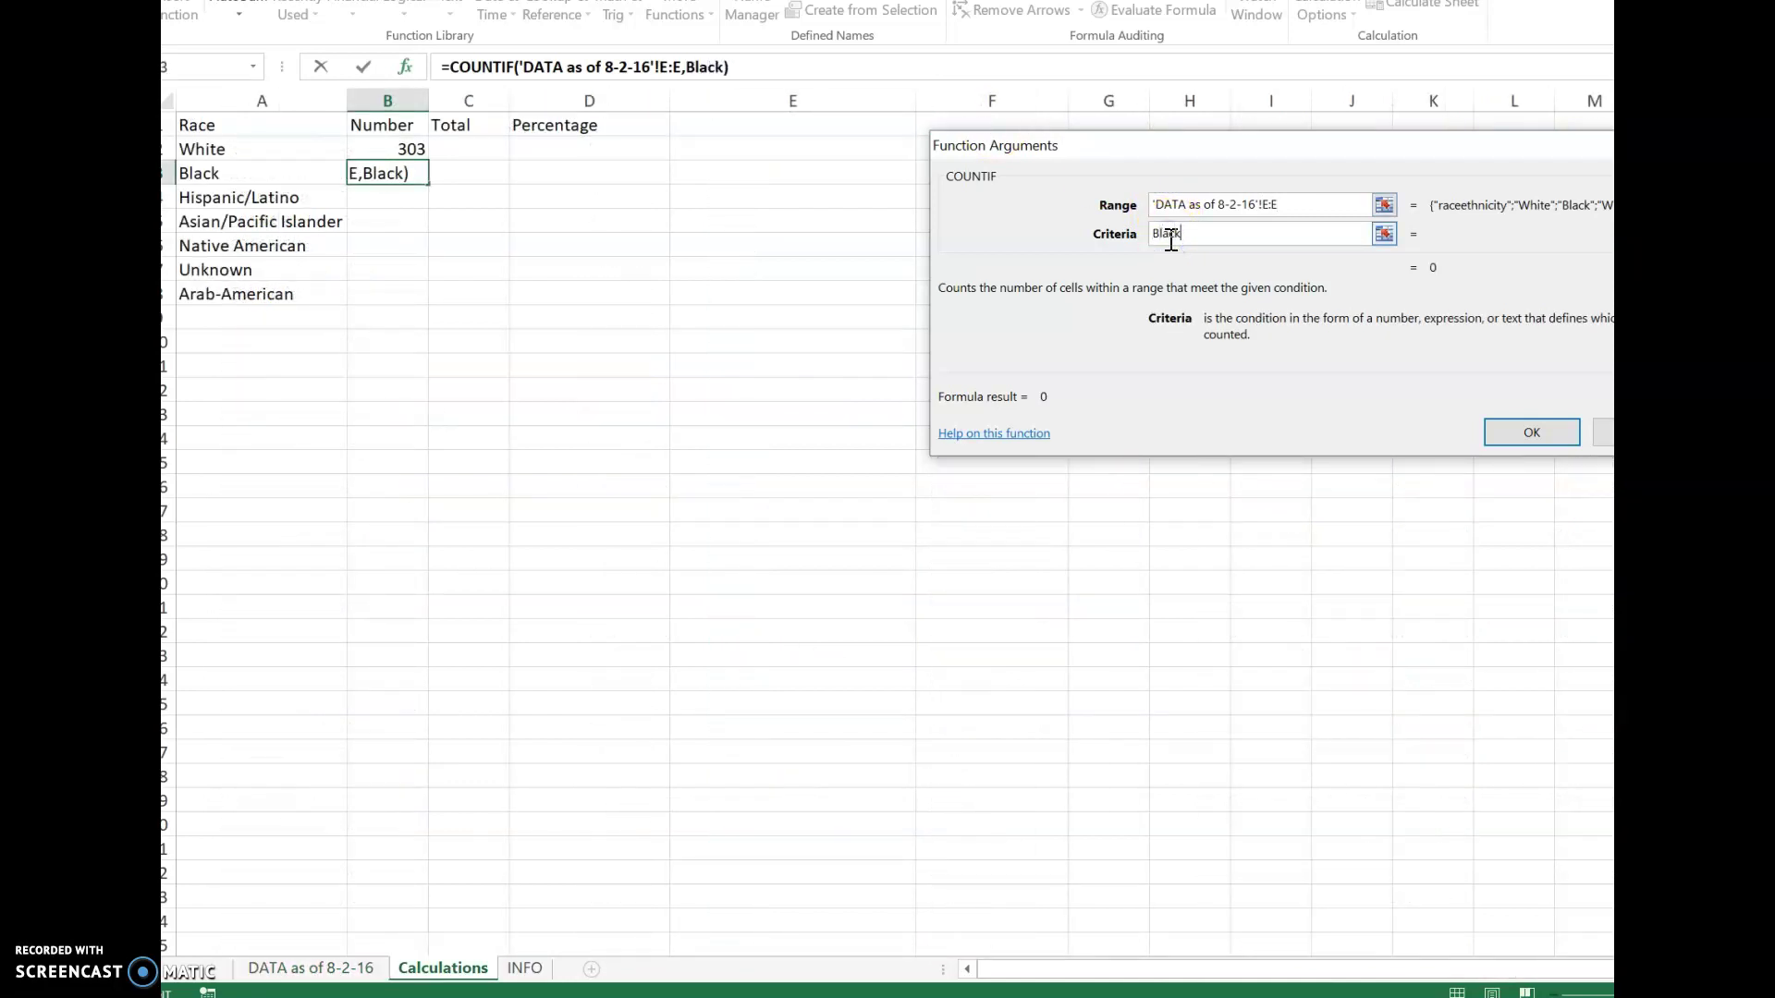
pyautogui.click(1497, 436)
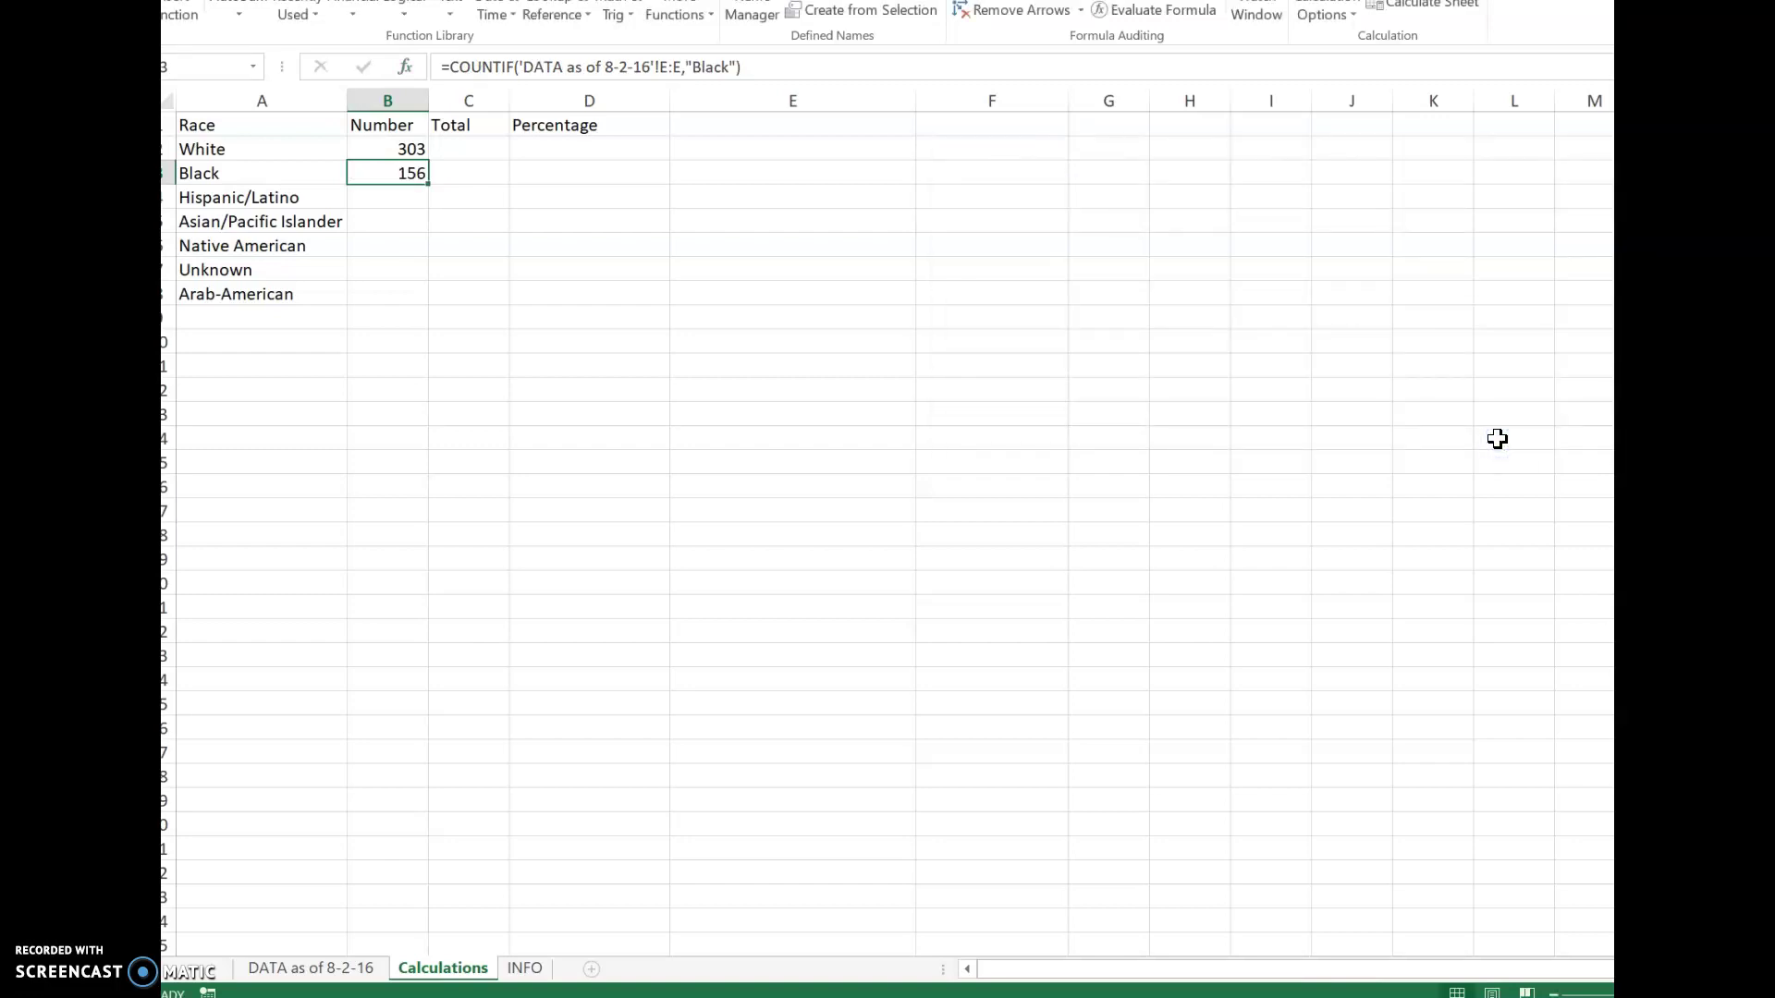
# Select B4, then locate a Hispanic/Latino entry in column E of the DATA sheet.
pyautogui.click(390, 197)
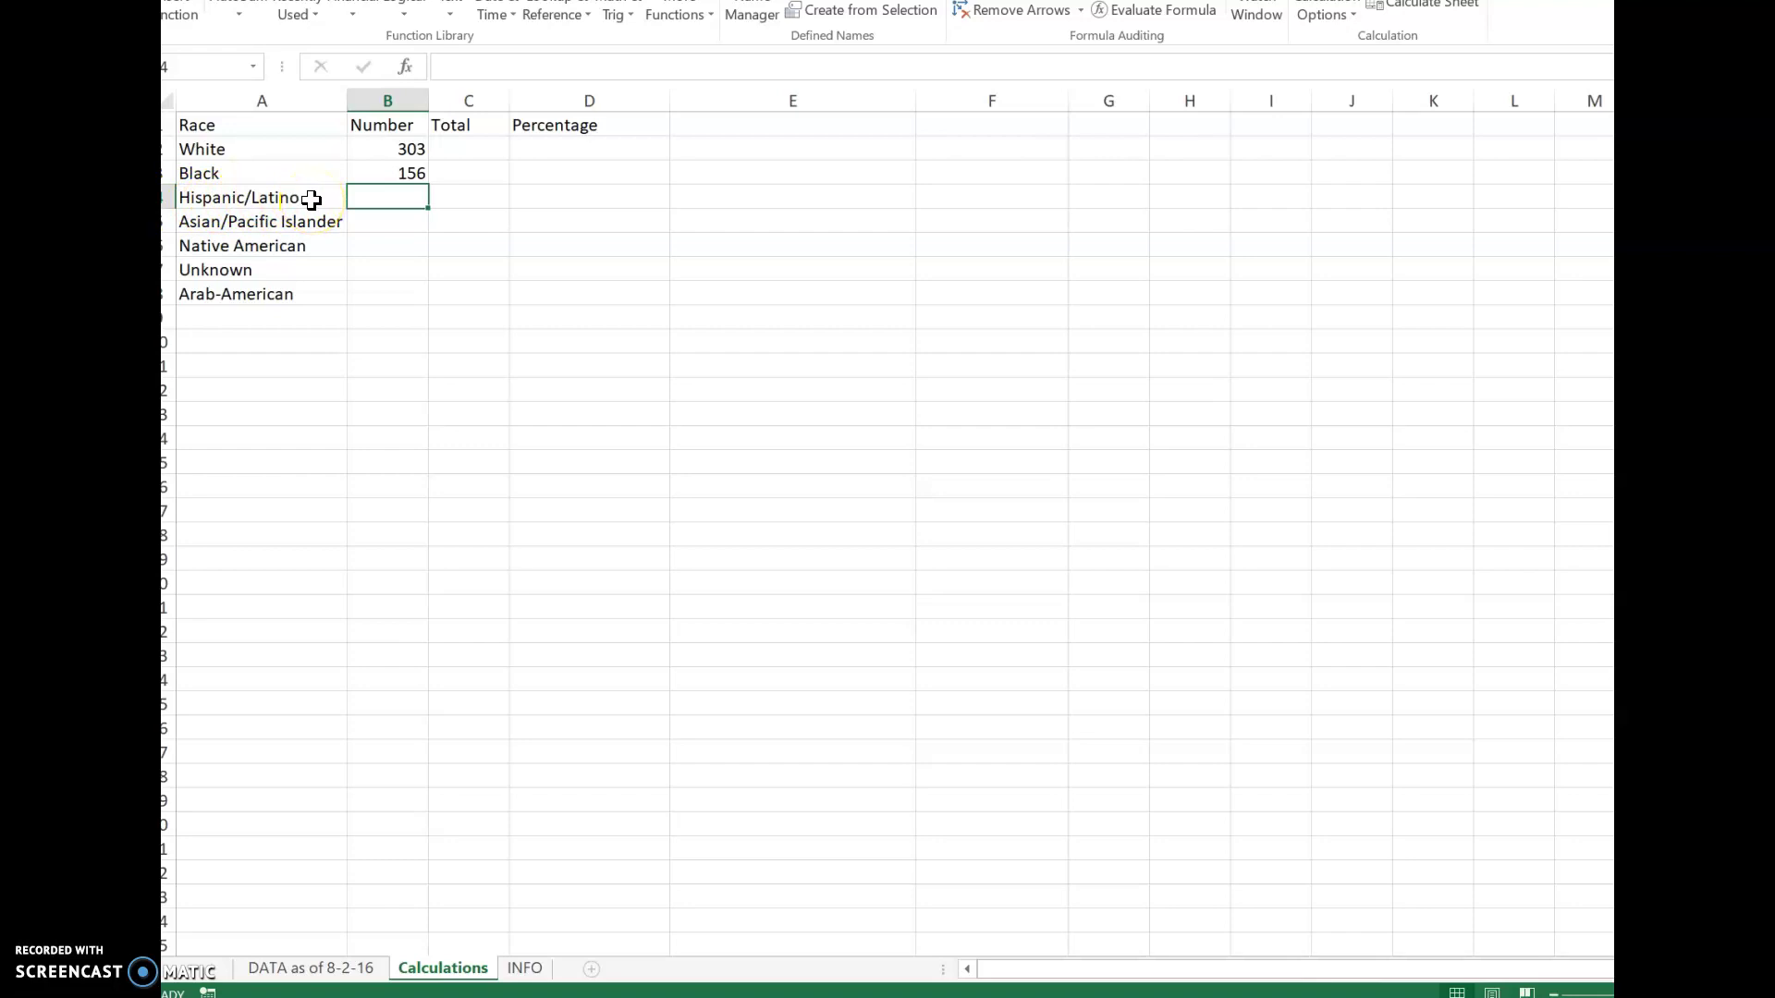
pyautogui.click(345, 970)
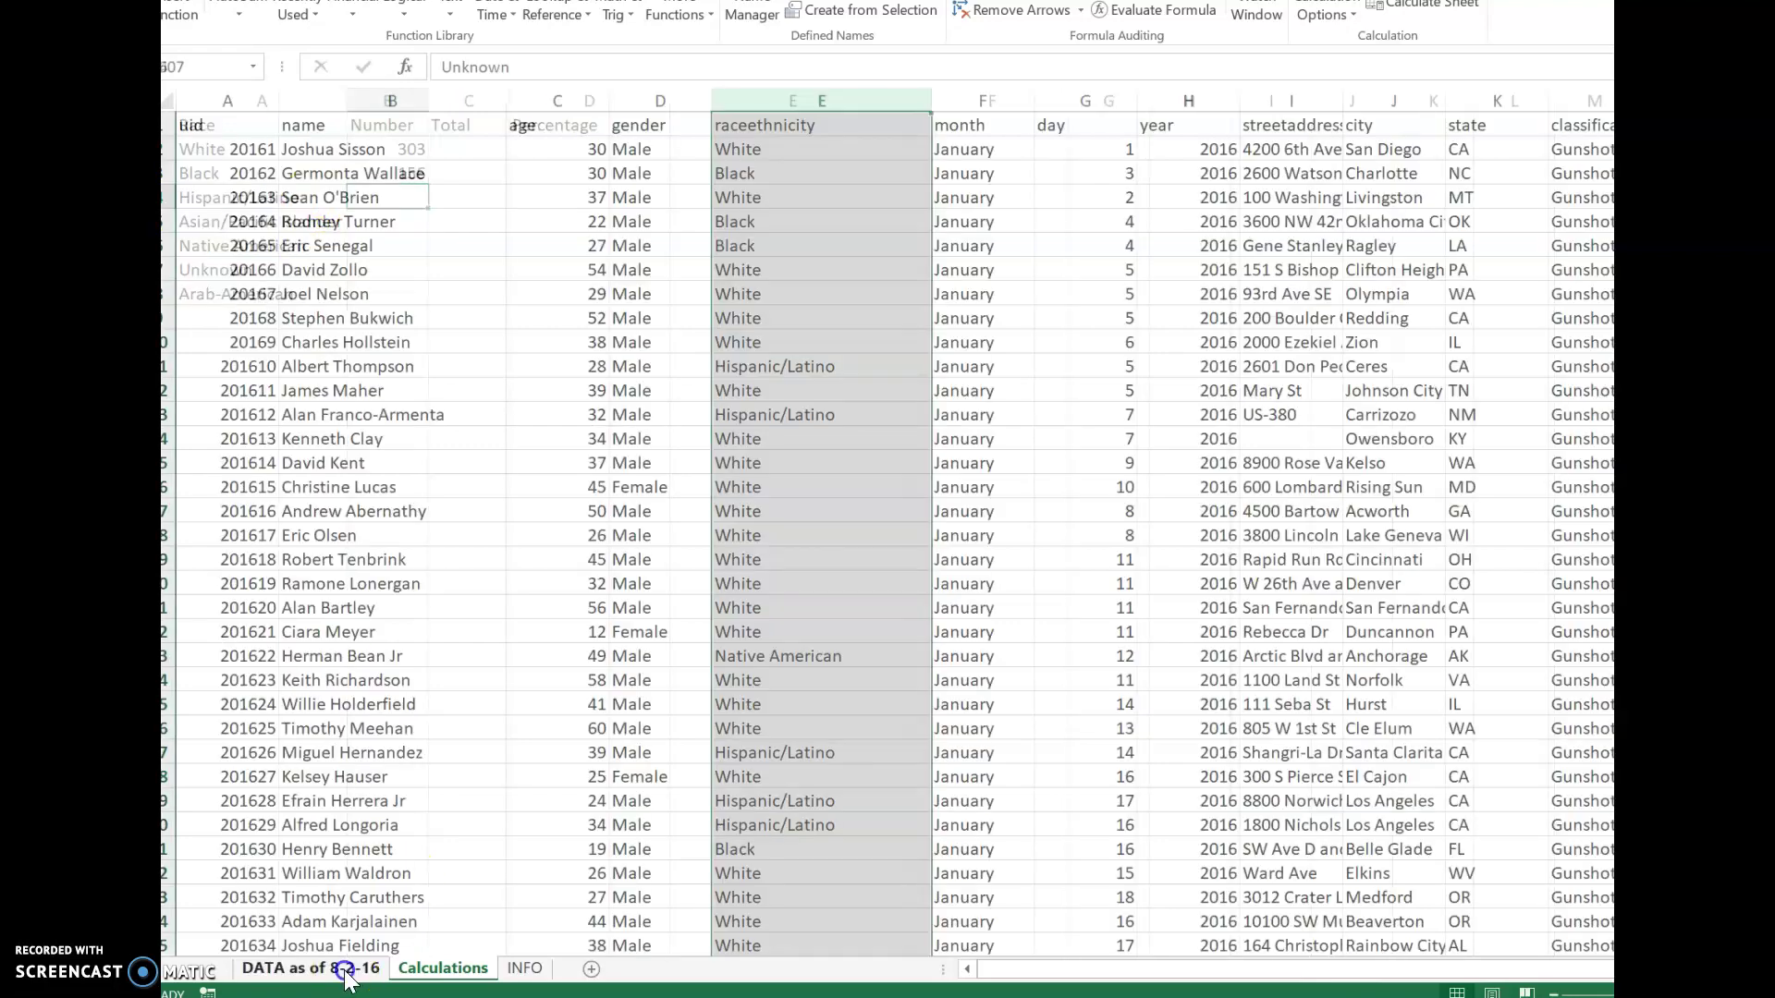
pyautogui.click(784, 811)
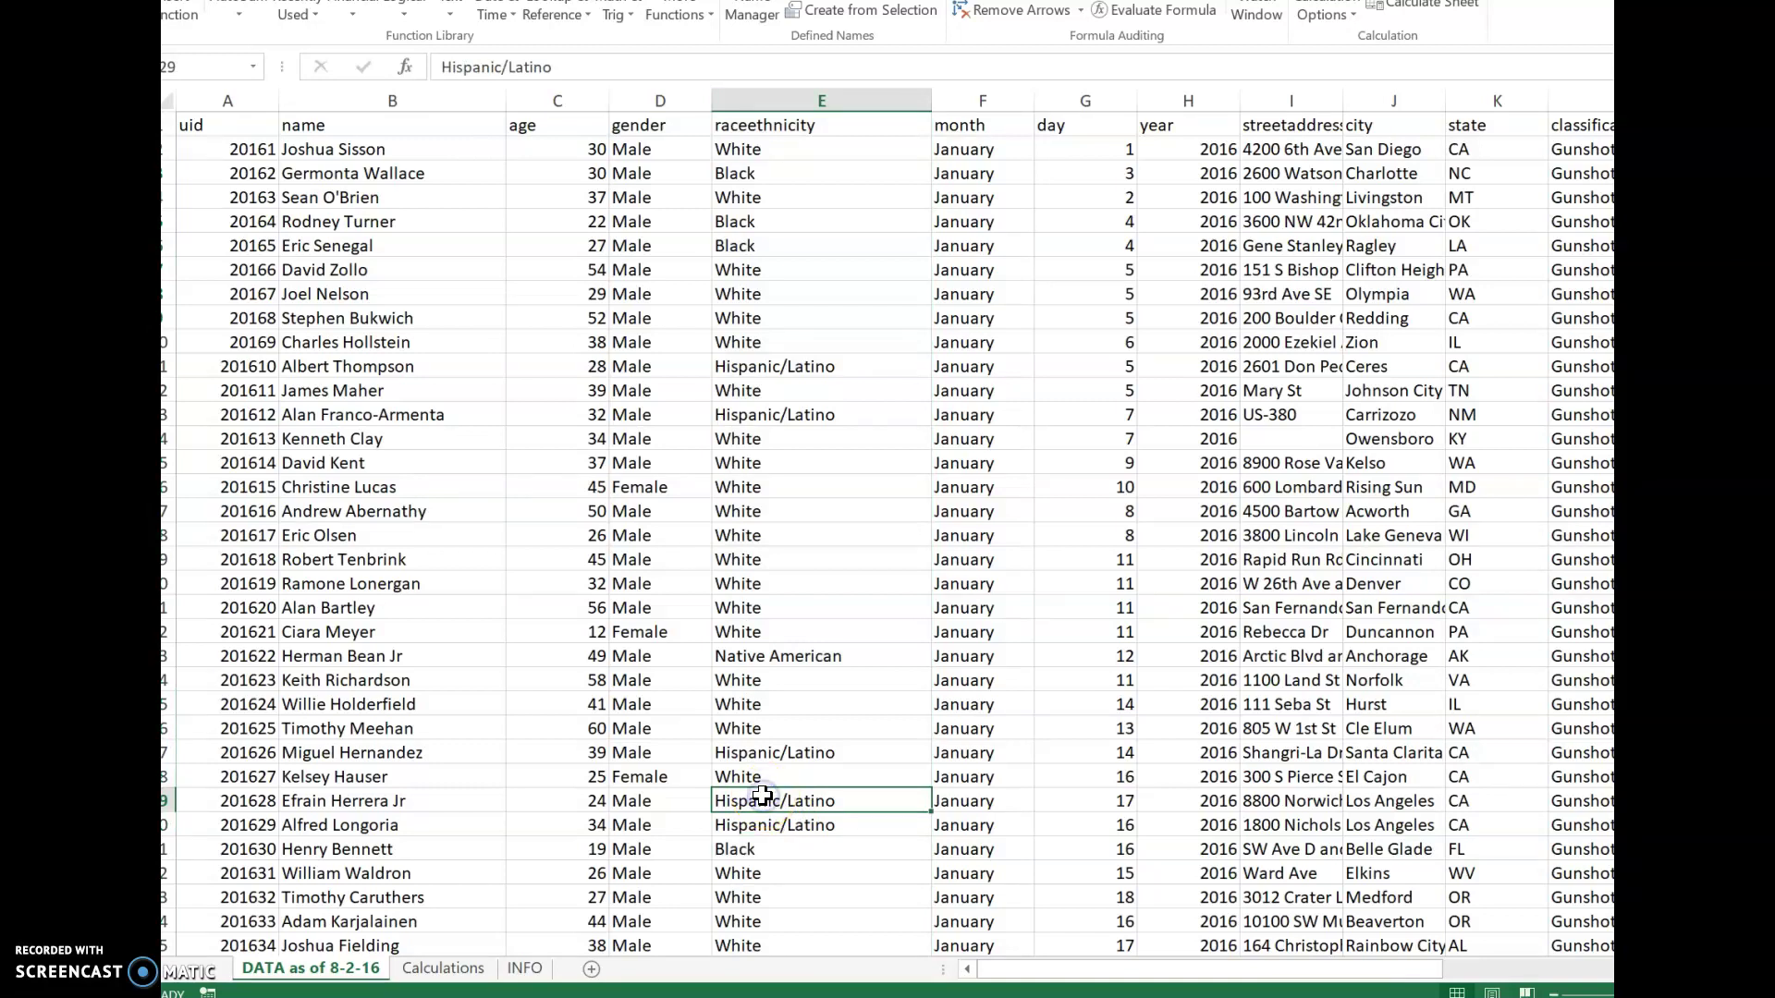
pyautogui.click(471, 971)
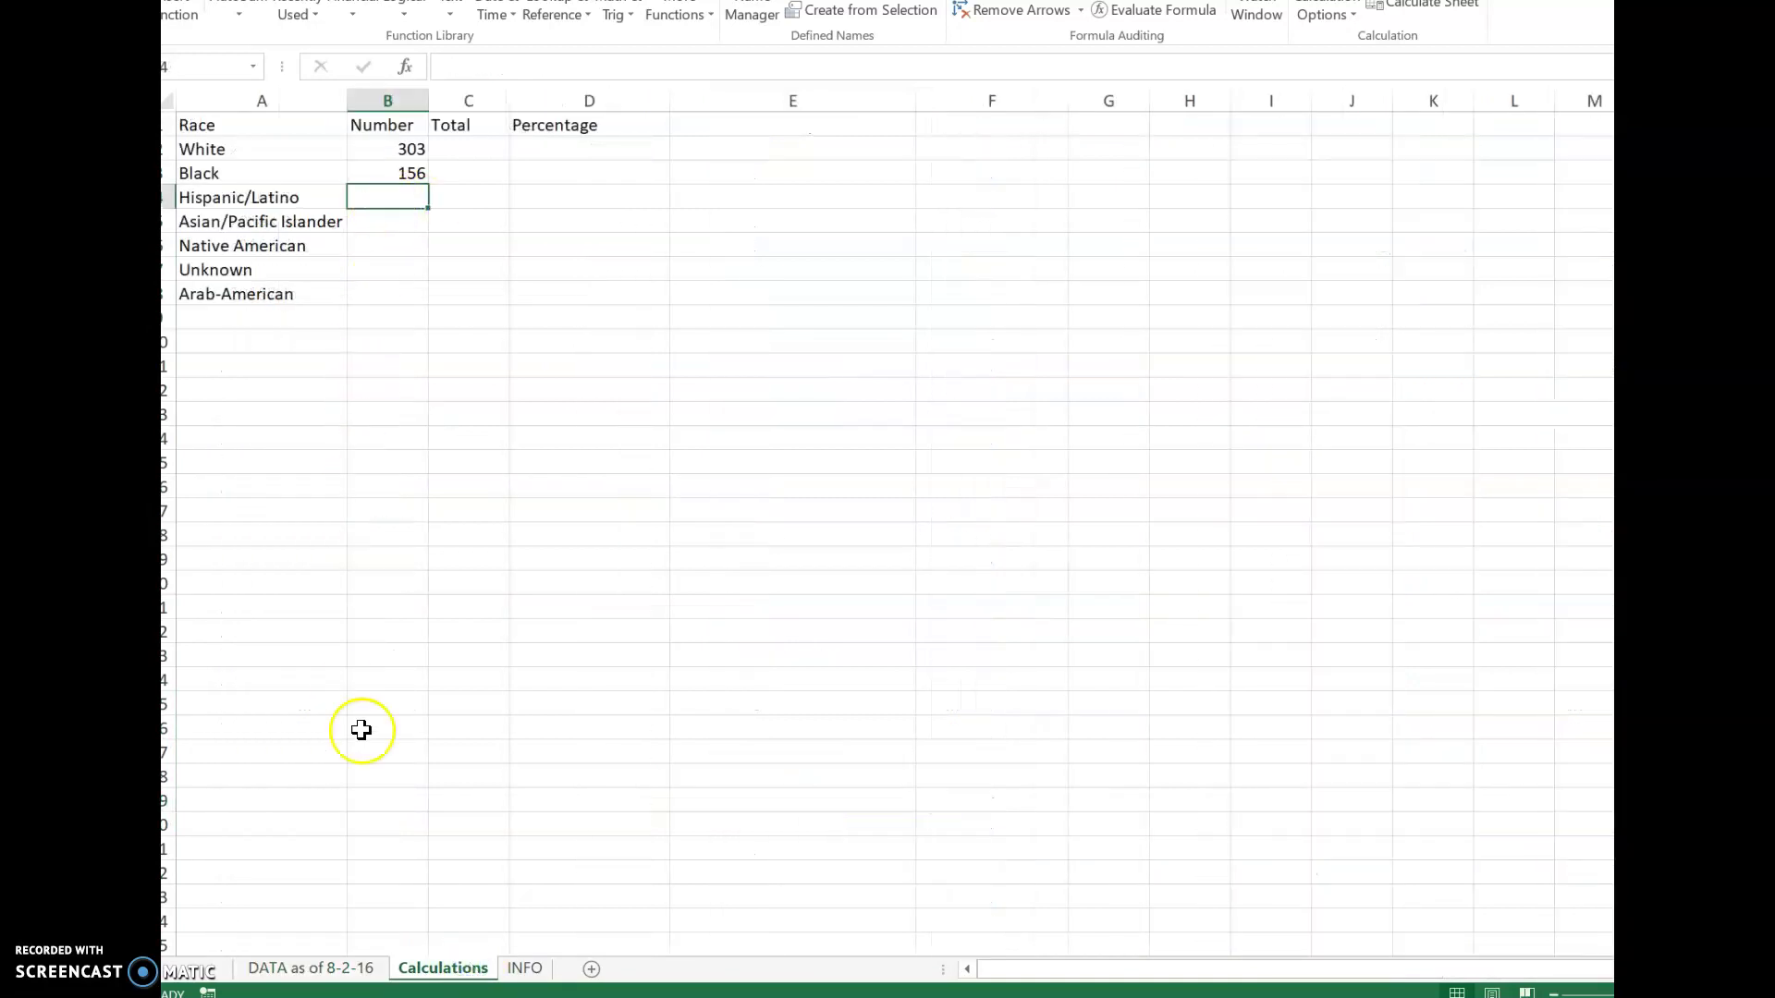
pyautogui.click(314, 968)
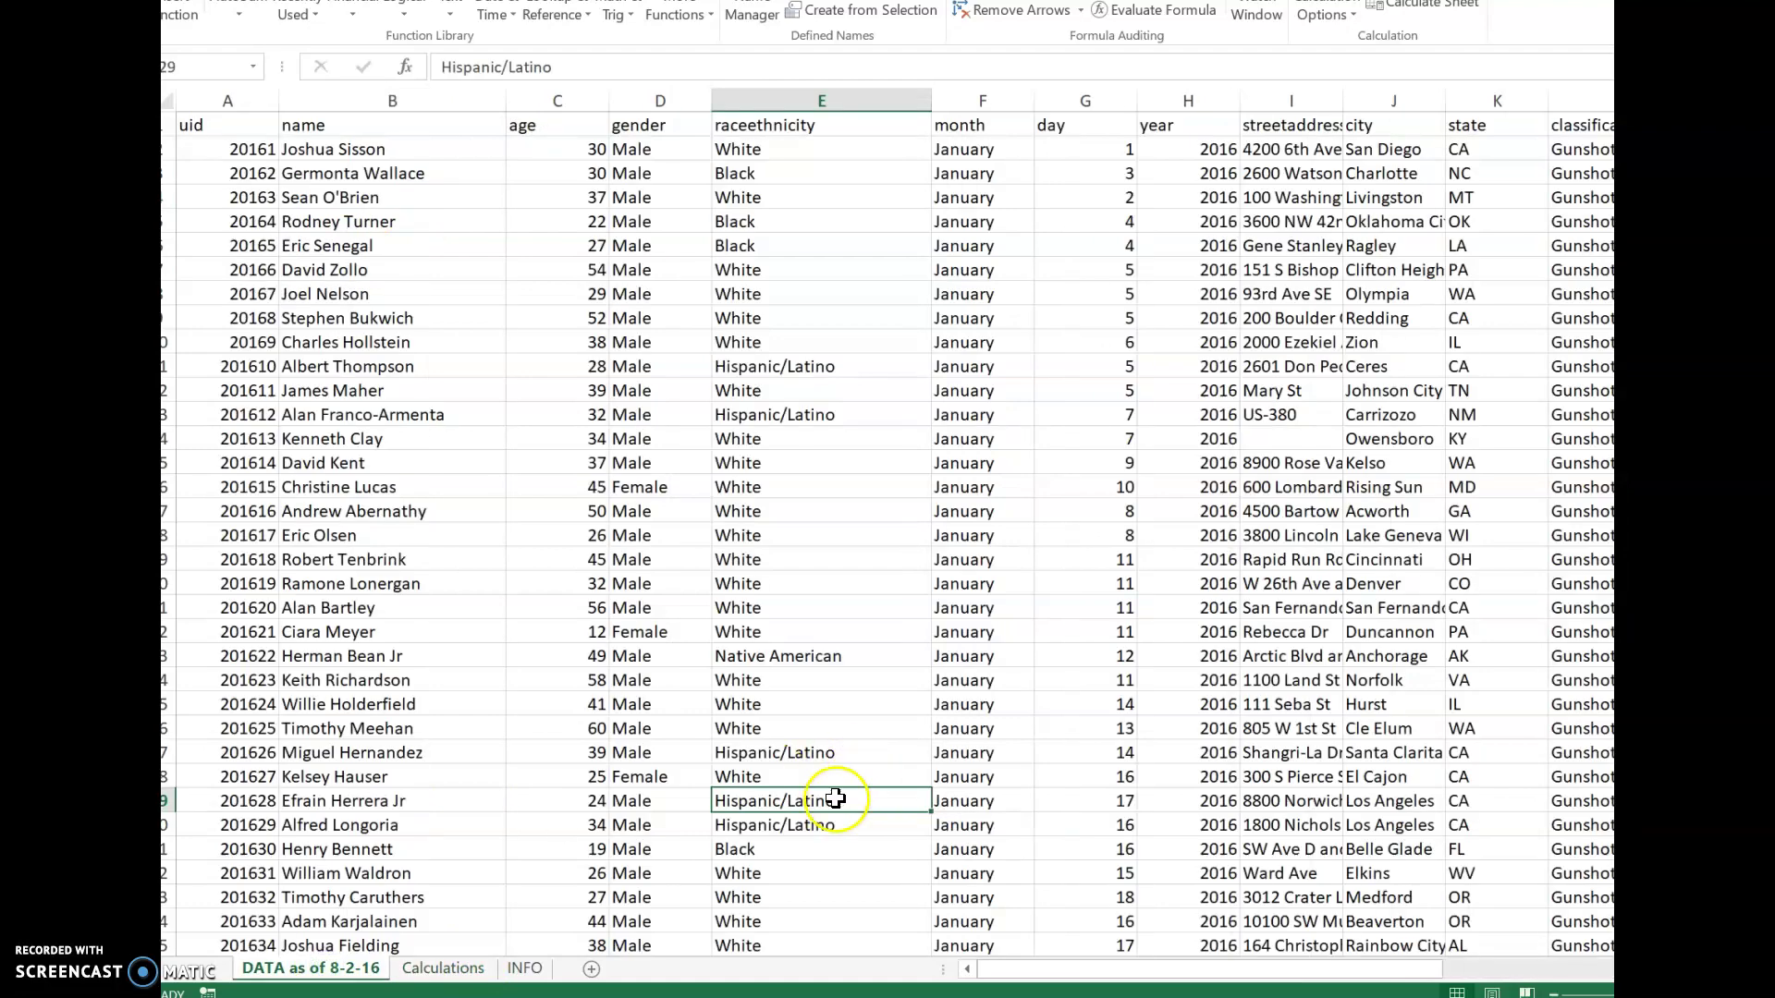
# Copy the Hispanic/Latino text from the formula bar.
pyautogui.click(566, 67)
pyautogui.moveTo(566, 67); pyautogui.dragTo(431, 66)
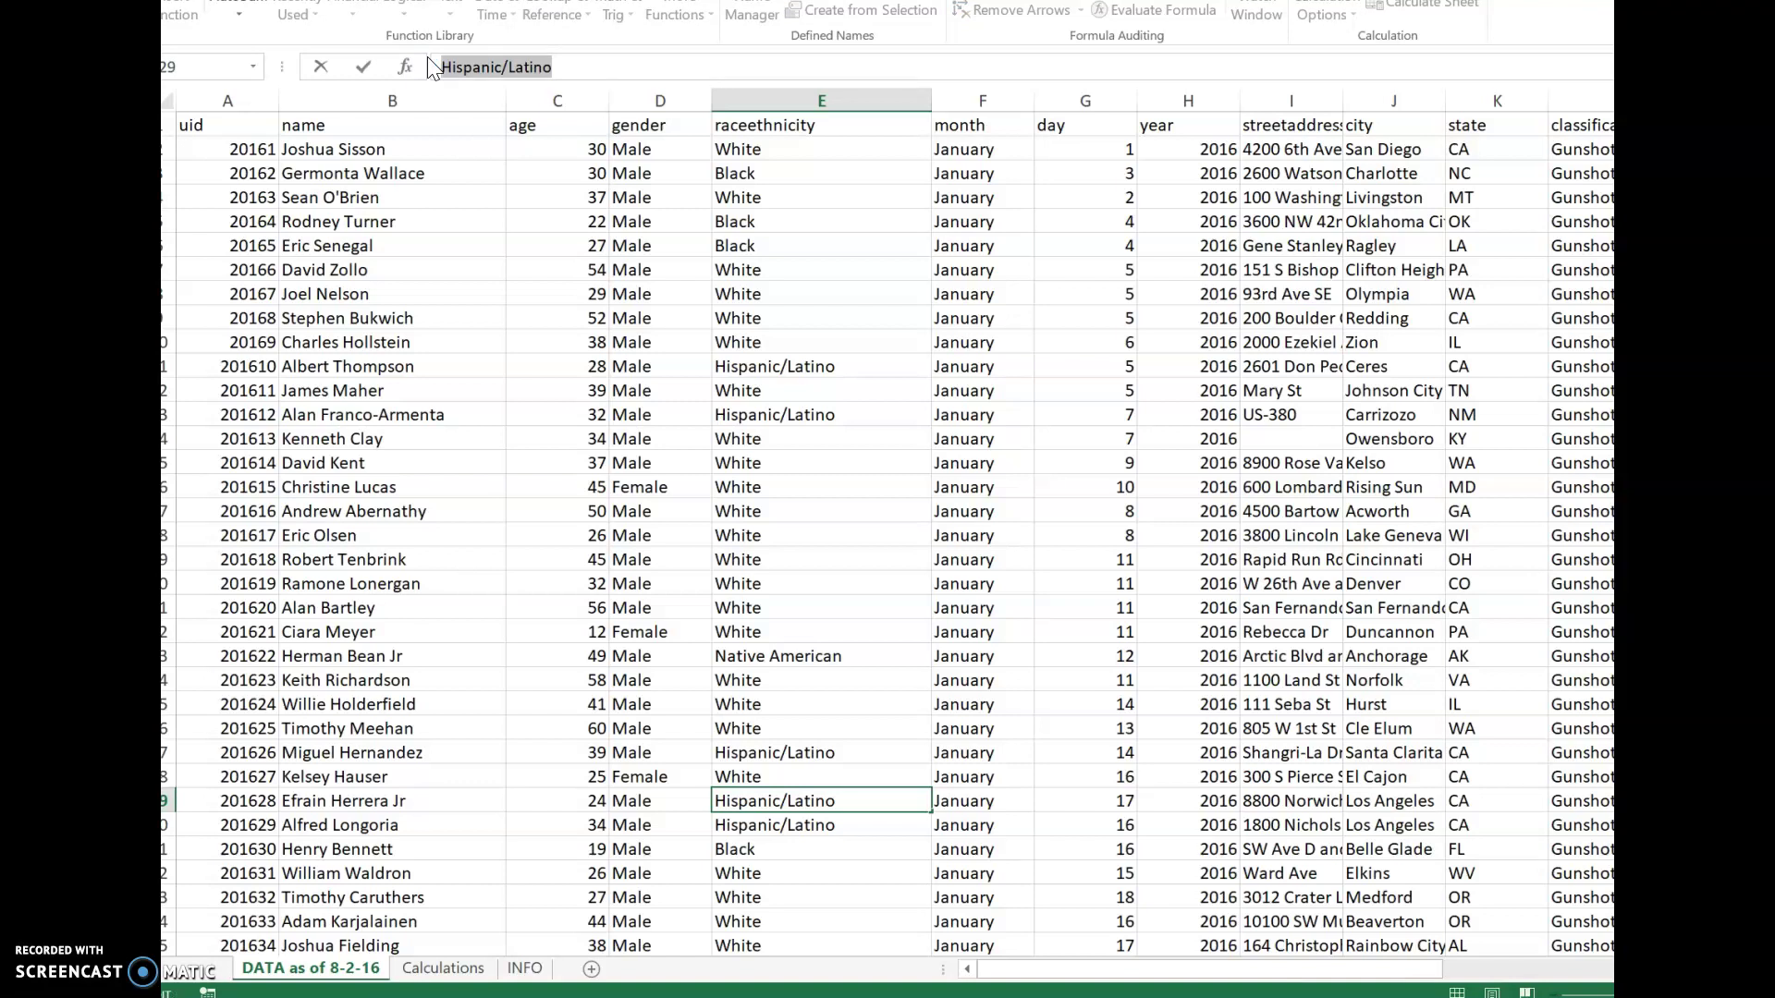
pyautogui.rightClick(604, 70)
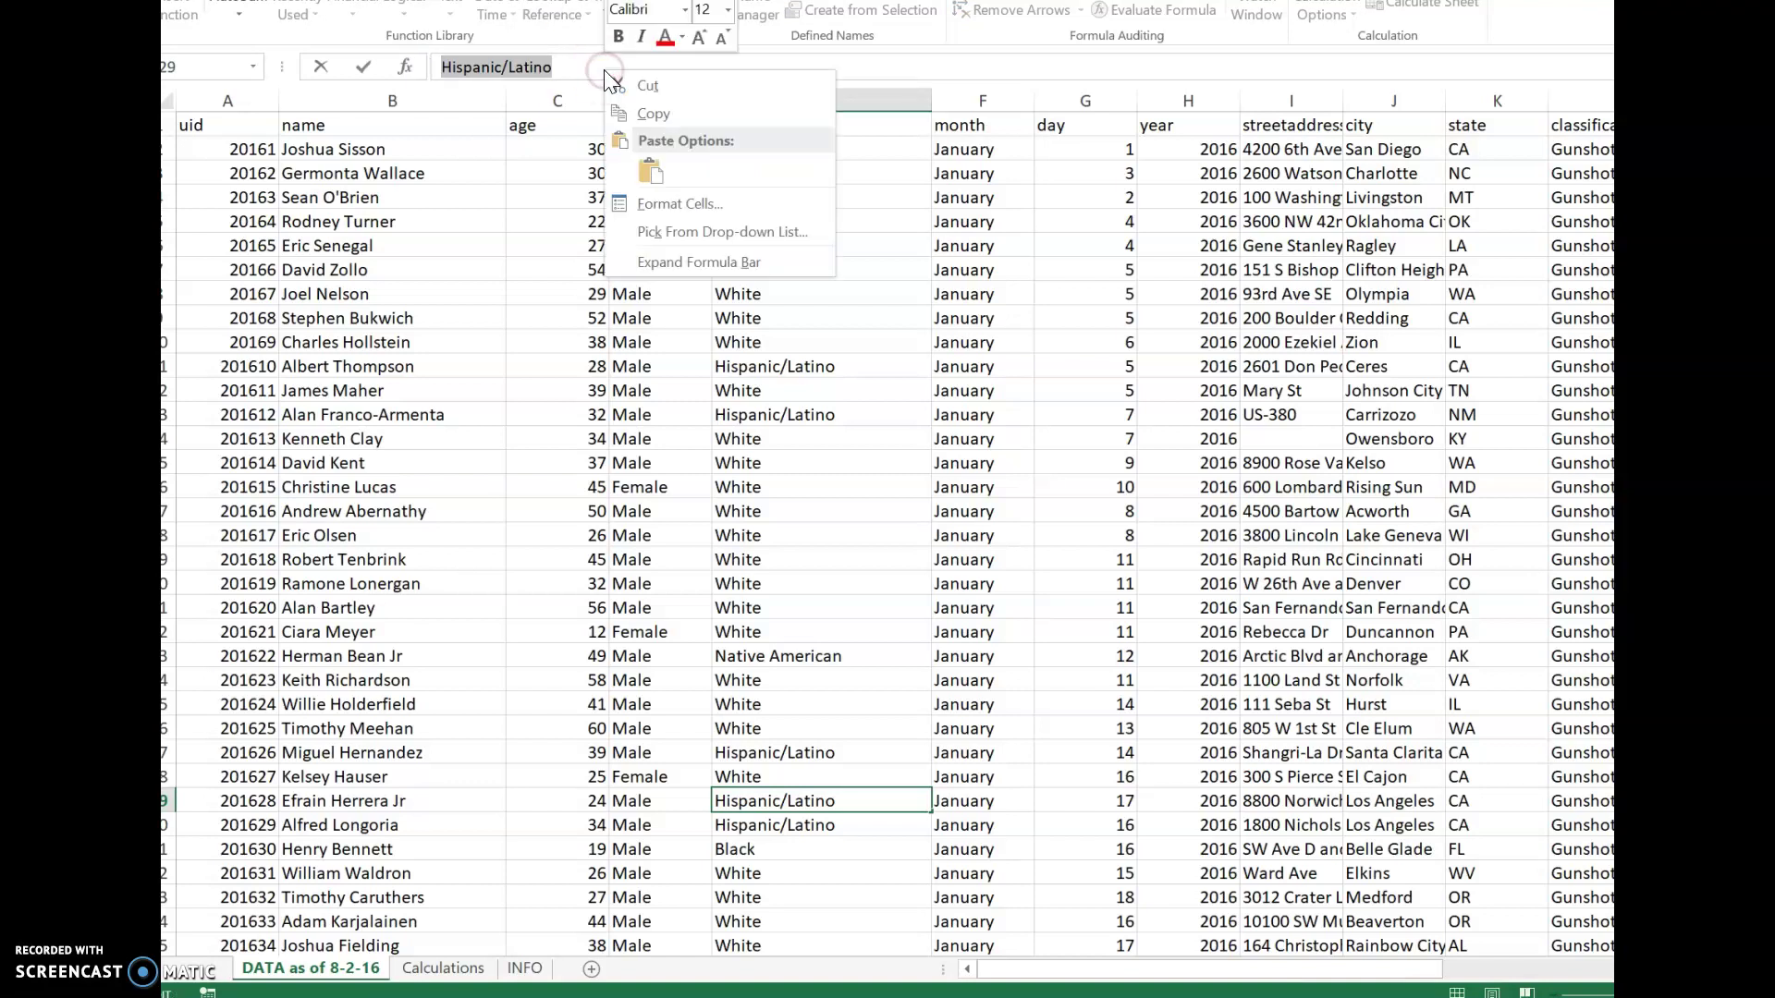
pyautogui.click(658, 114)
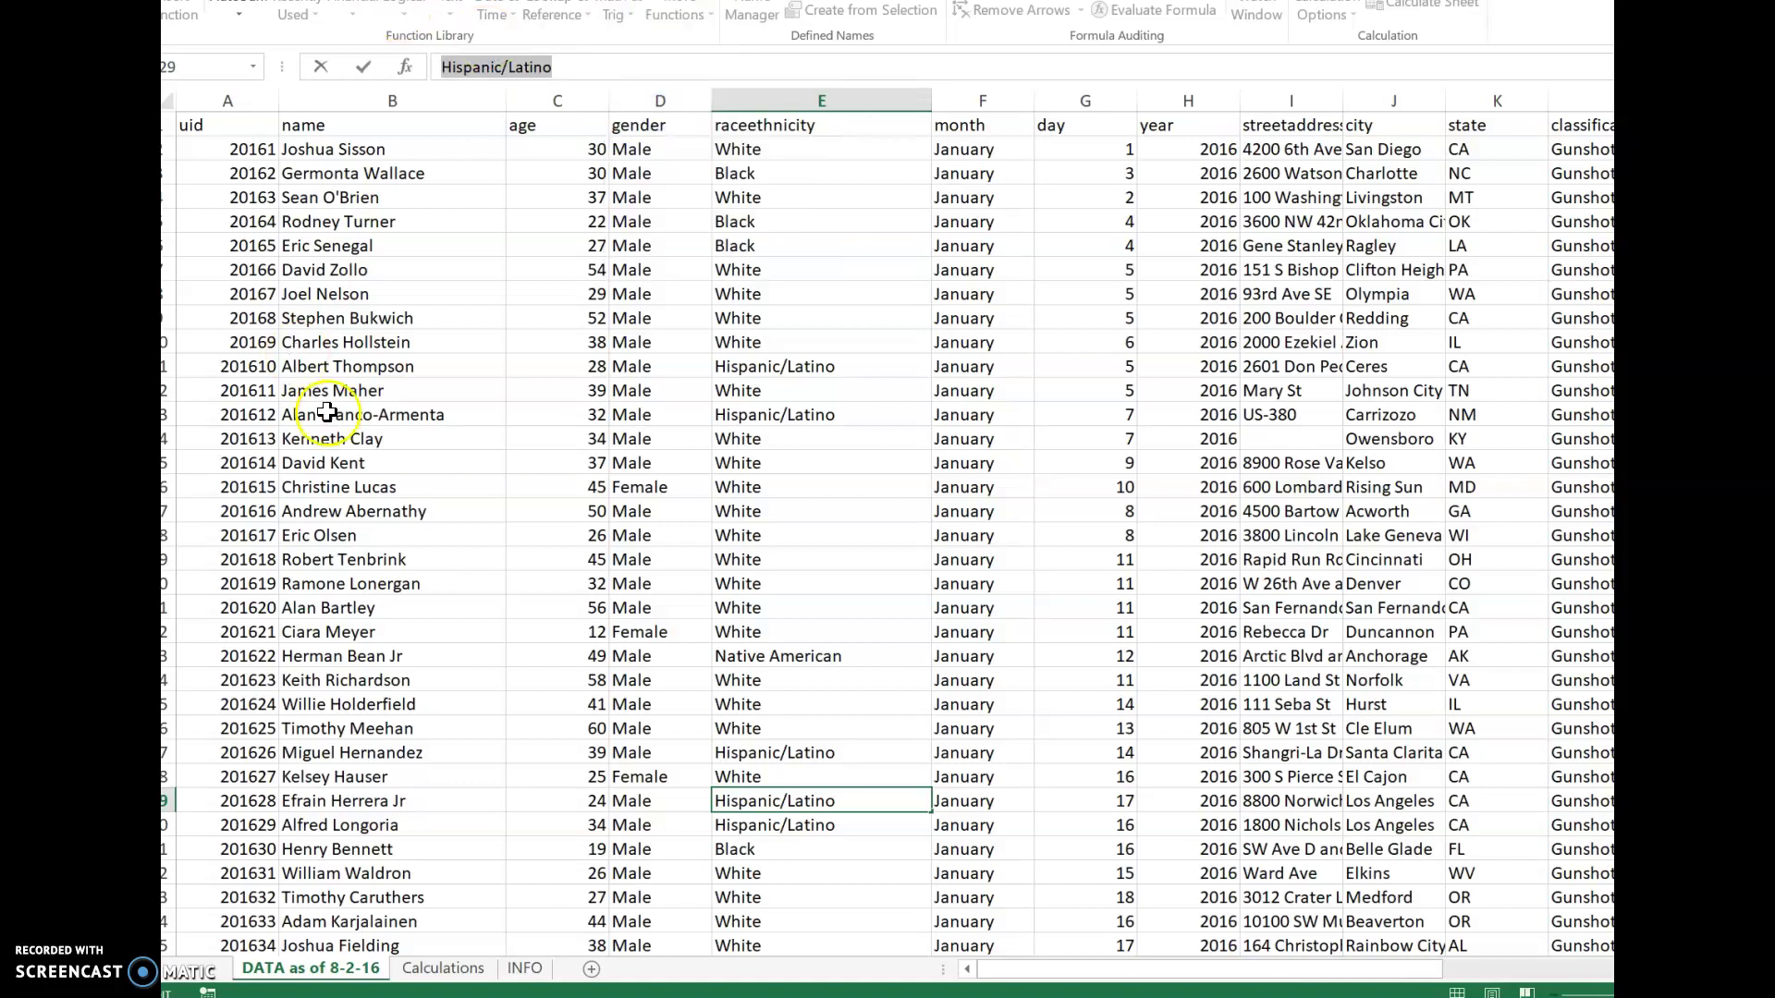
# In B4, build =COUNTIF('DATA as of 8-2-16'!E:E,"Hispanic/Latino") with the pasted criterion, giving 100.
pyautogui.click(442, 968)
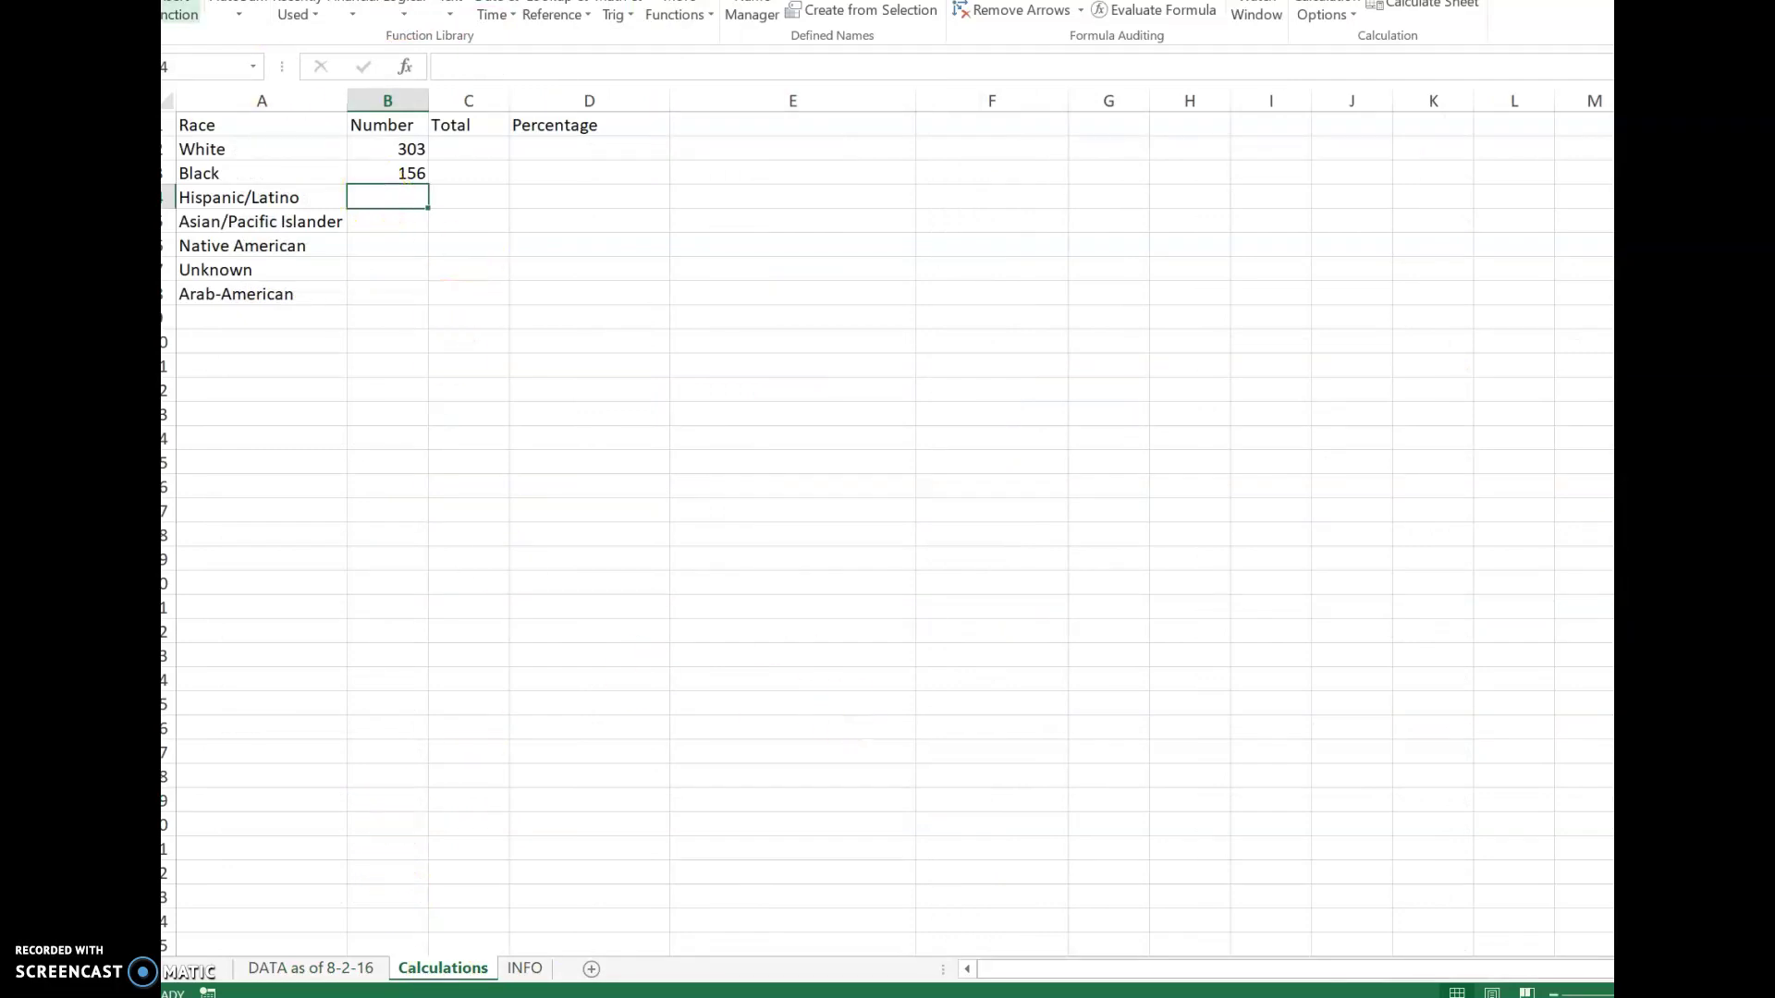
pyautogui.click(179, 11)
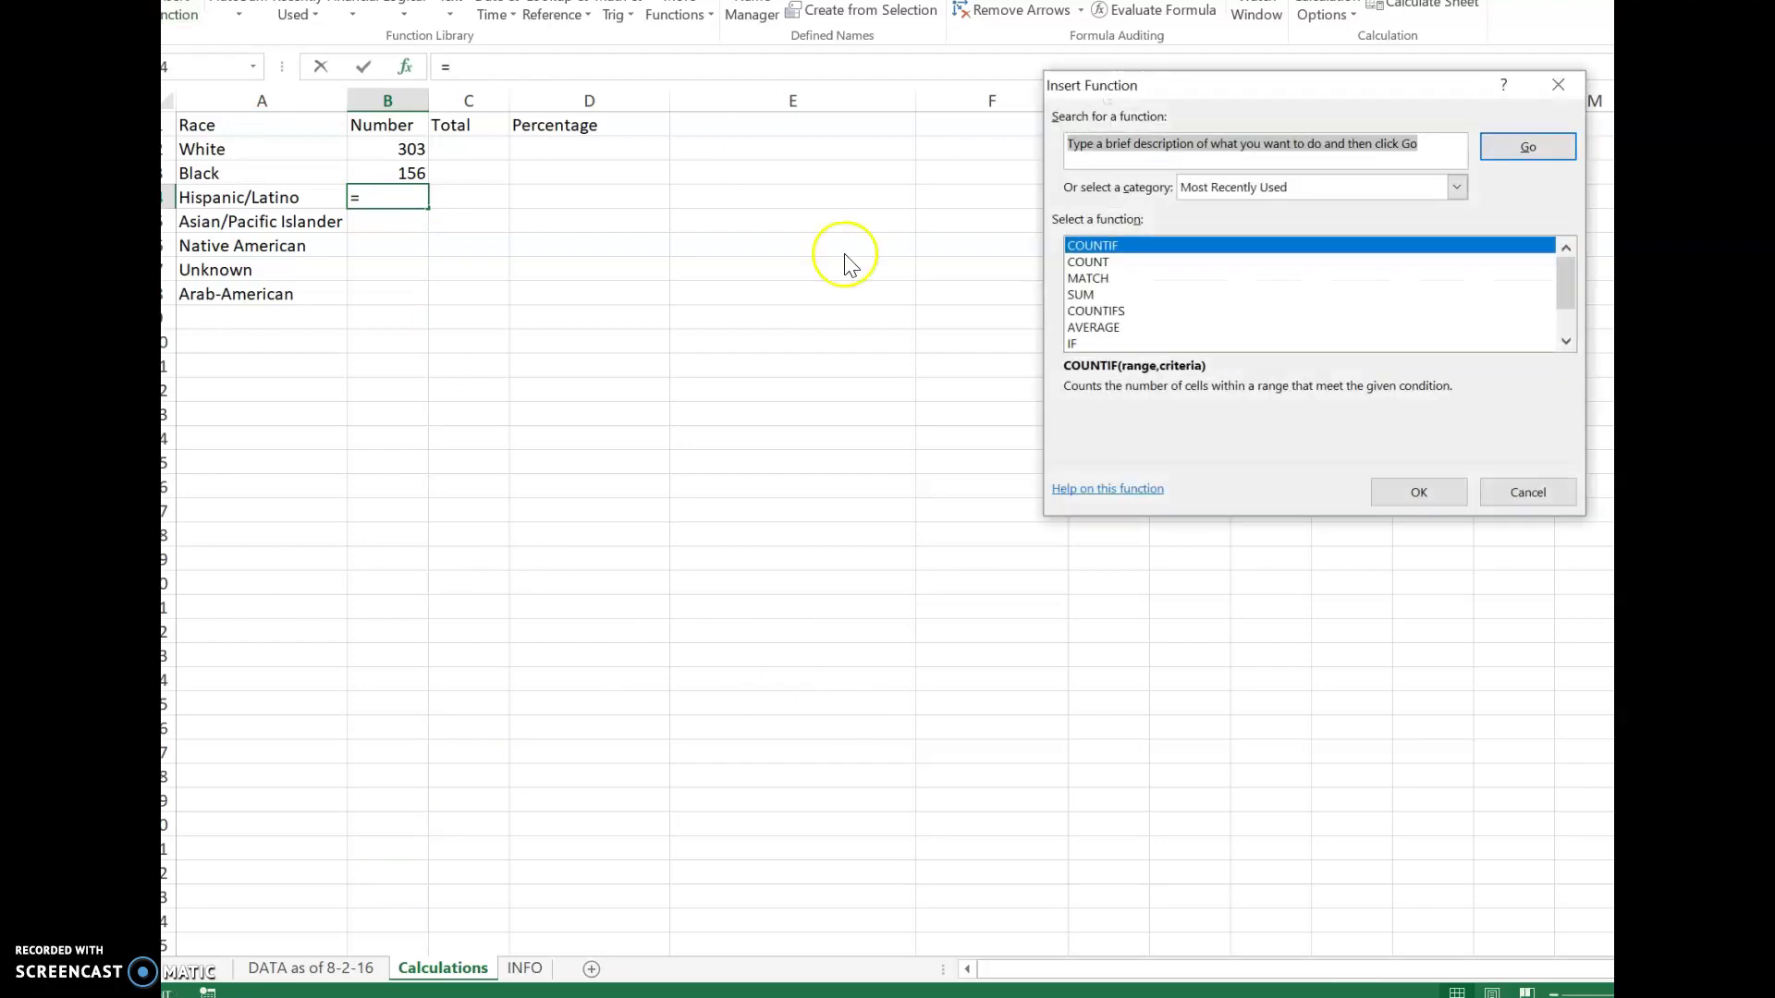
pyautogui.click(1434, 499)
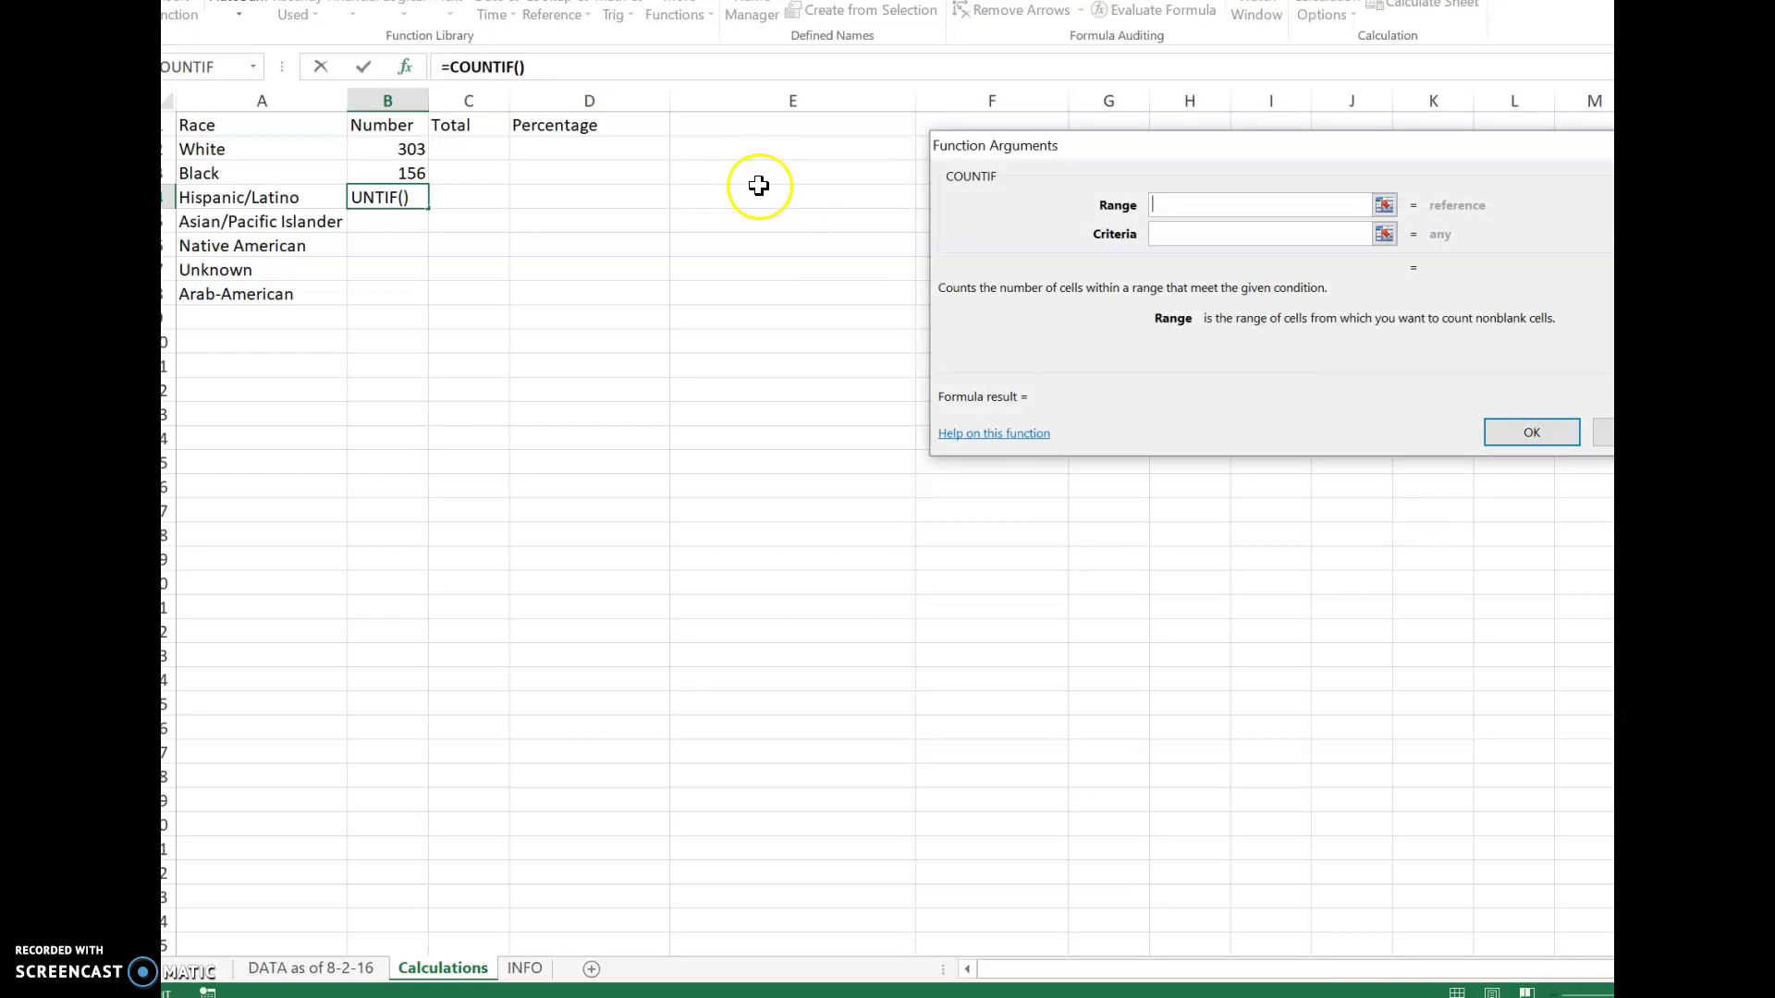
pyautogui.click(355, 971)
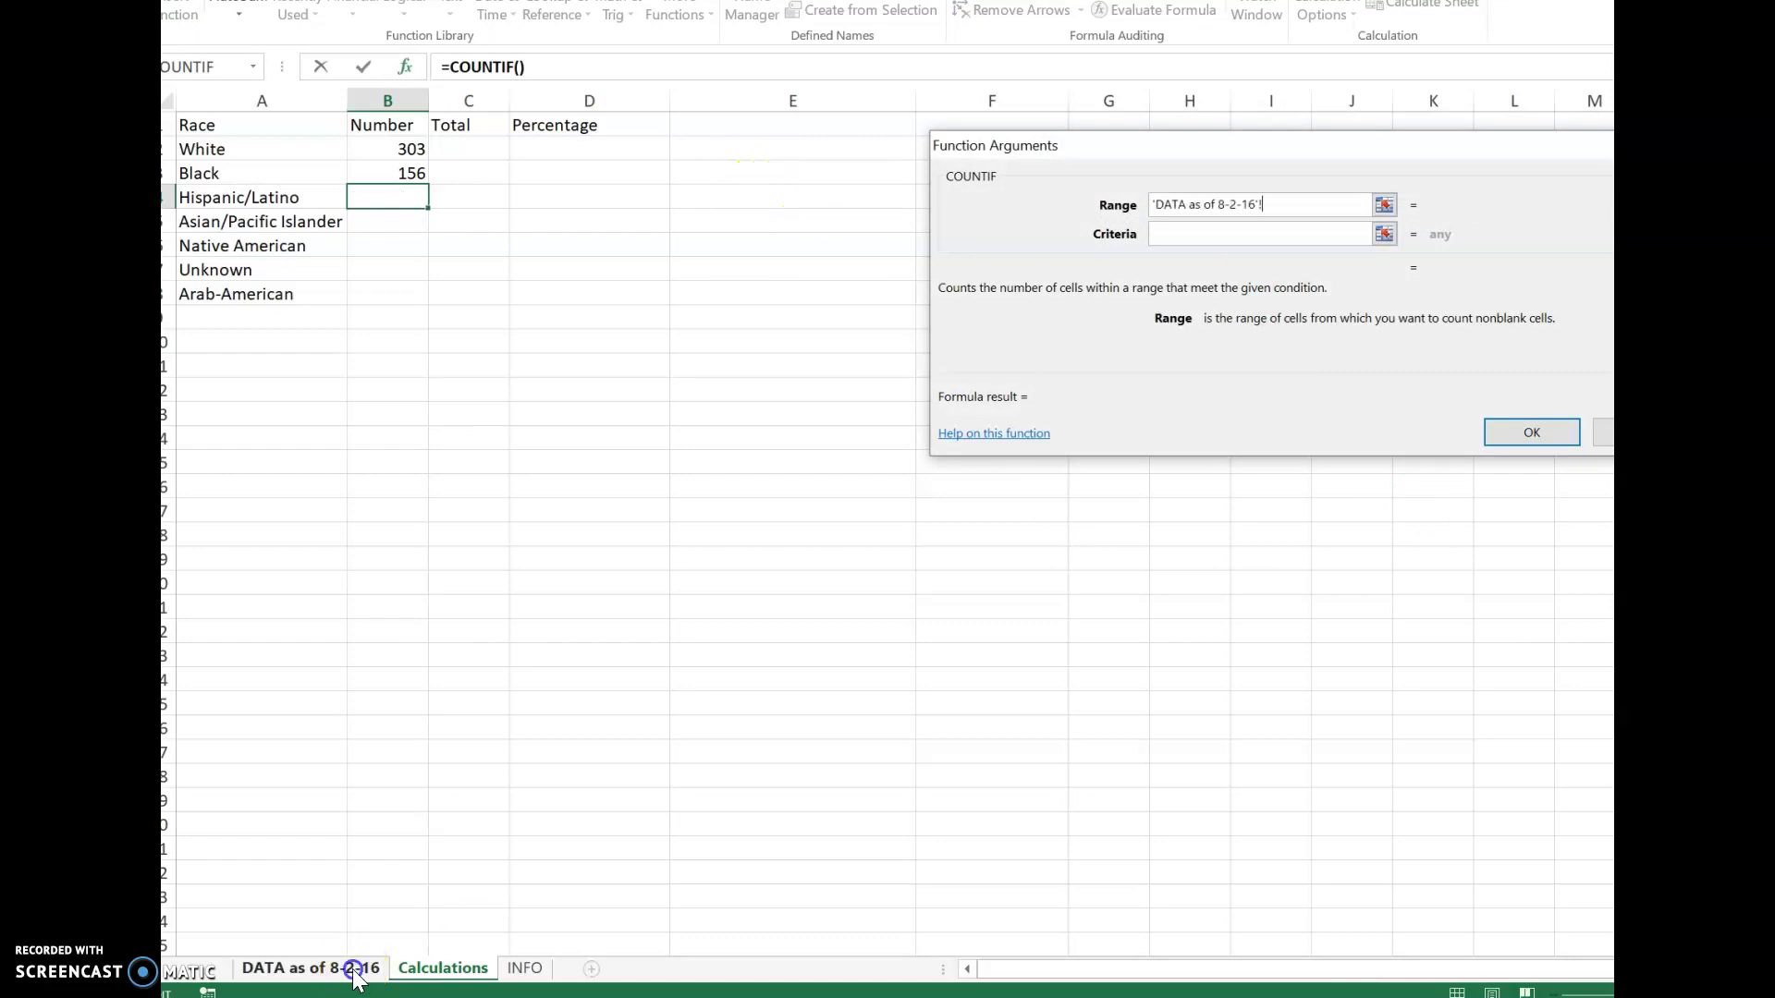
pyautogui.click(820, 98)
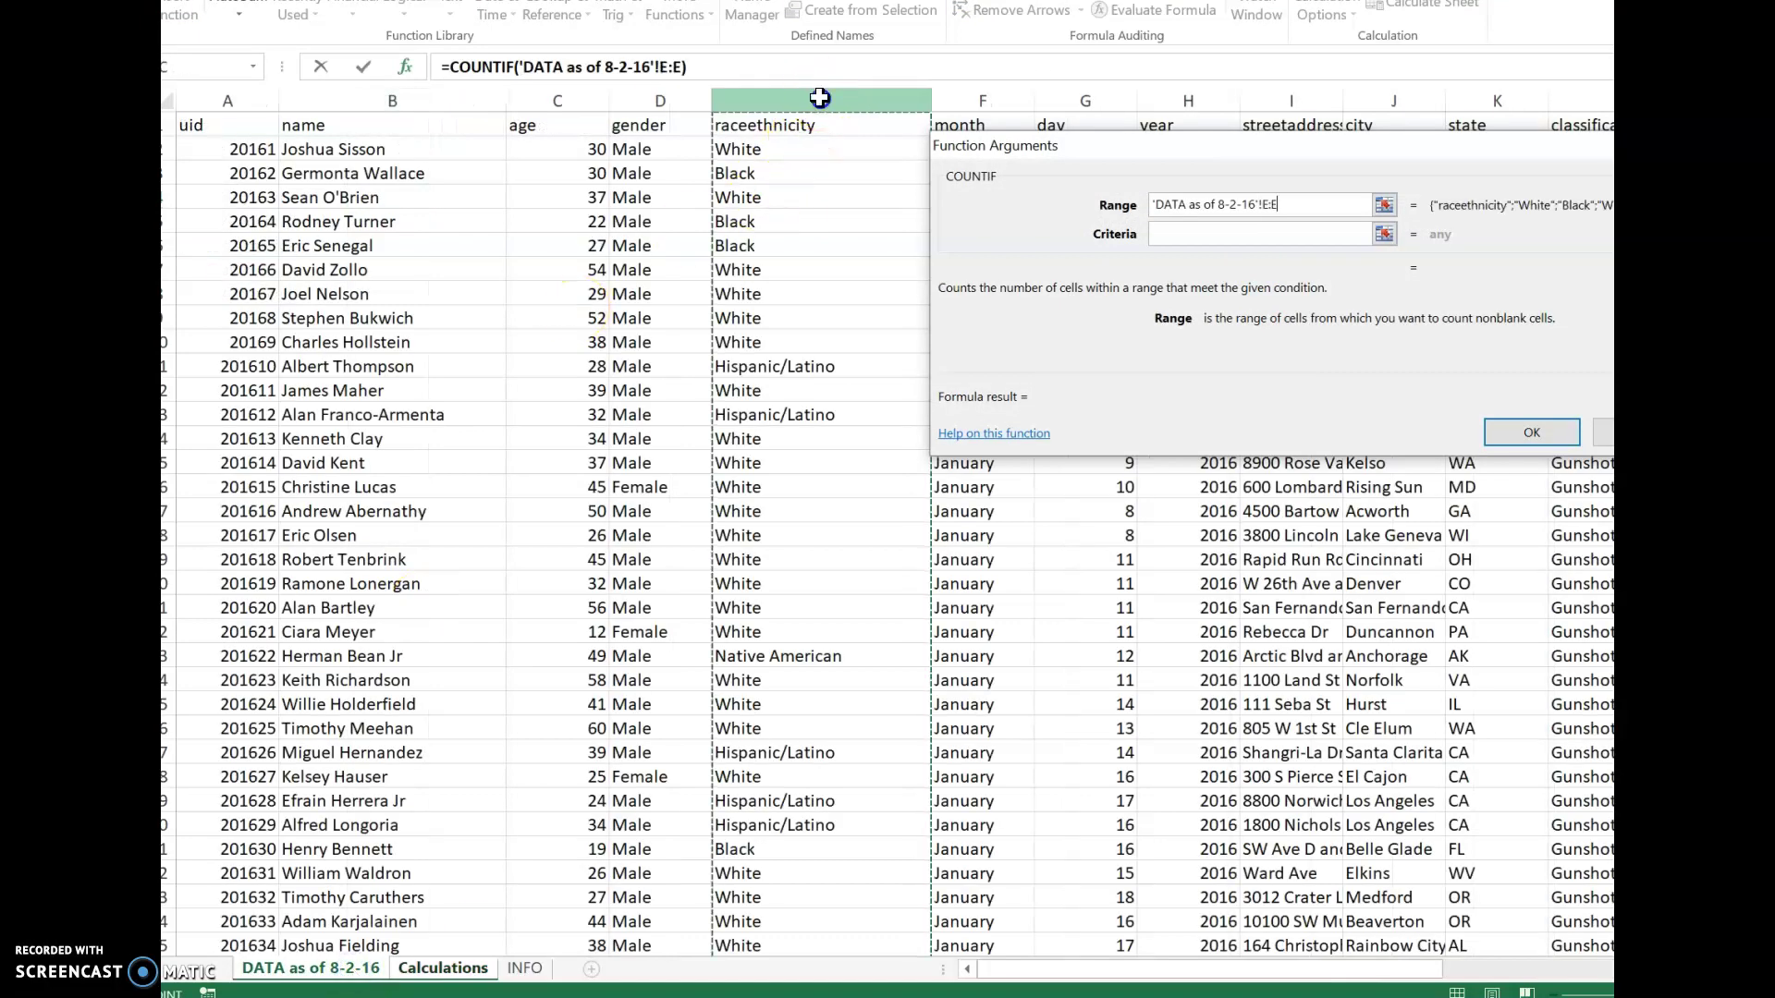
pyautogui.click(1214, 233)
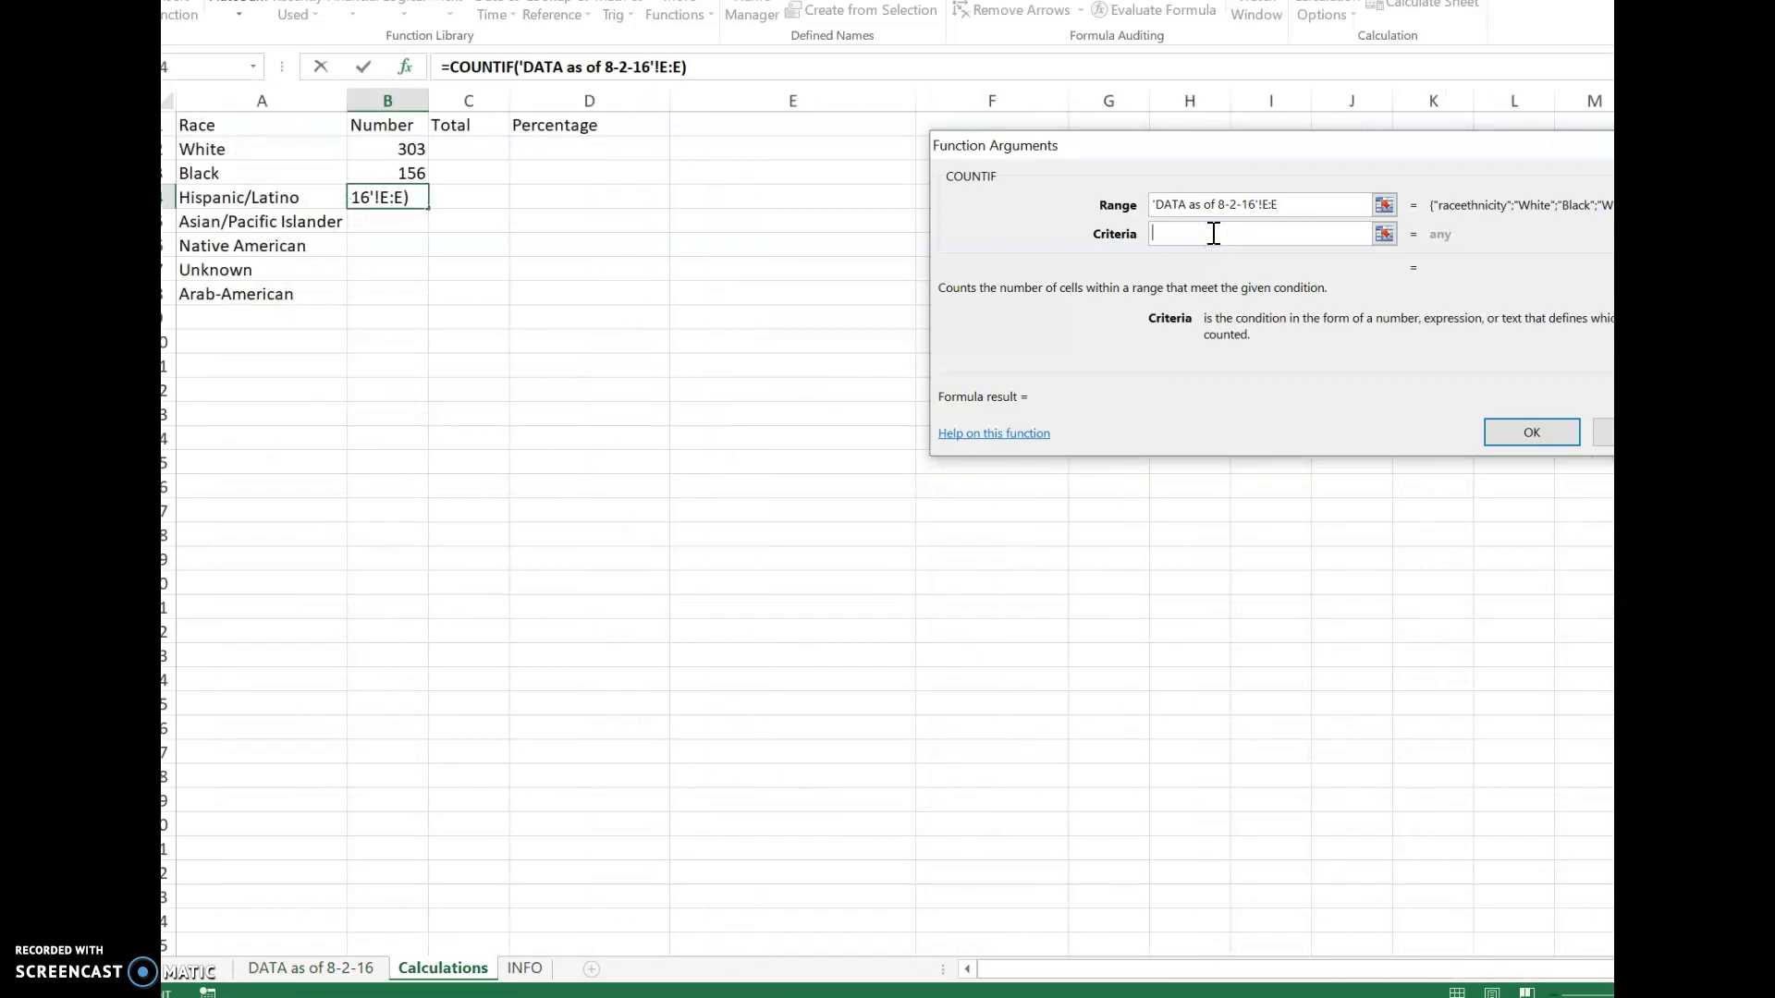
pyautogui.hotkey('ctrl', 'v')
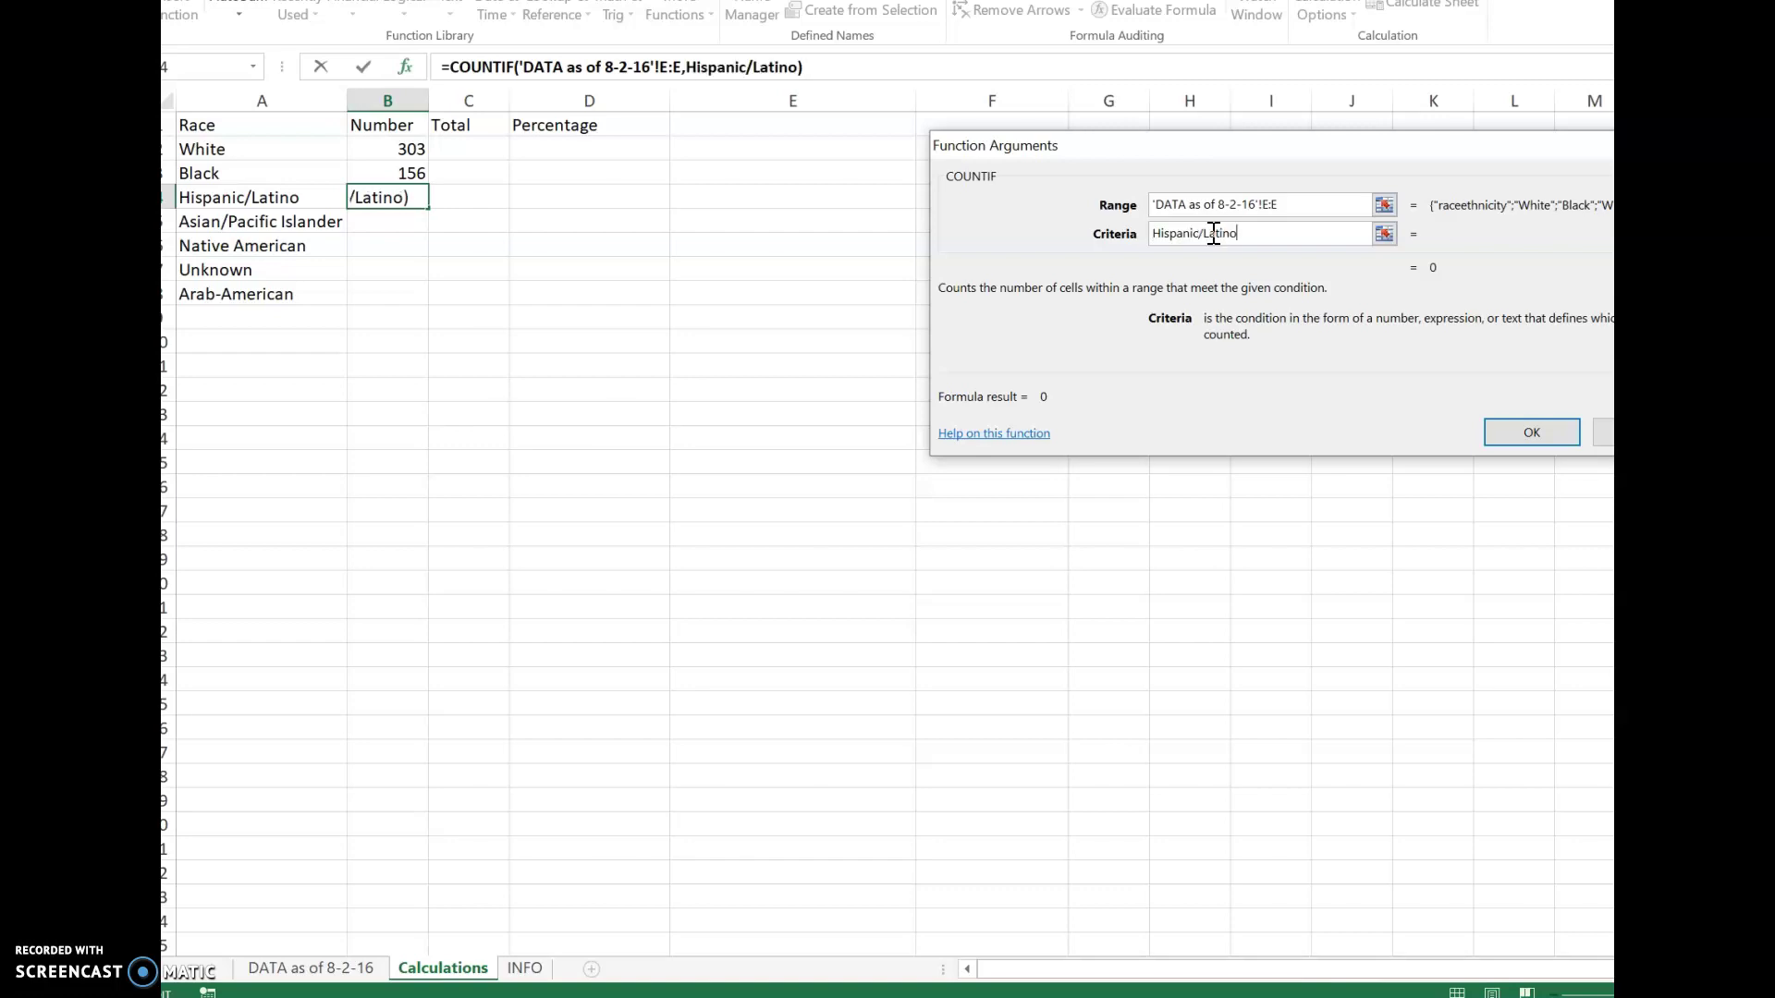
pyautogui.click(1284, 237)
pyautogui.click(1512, 432)
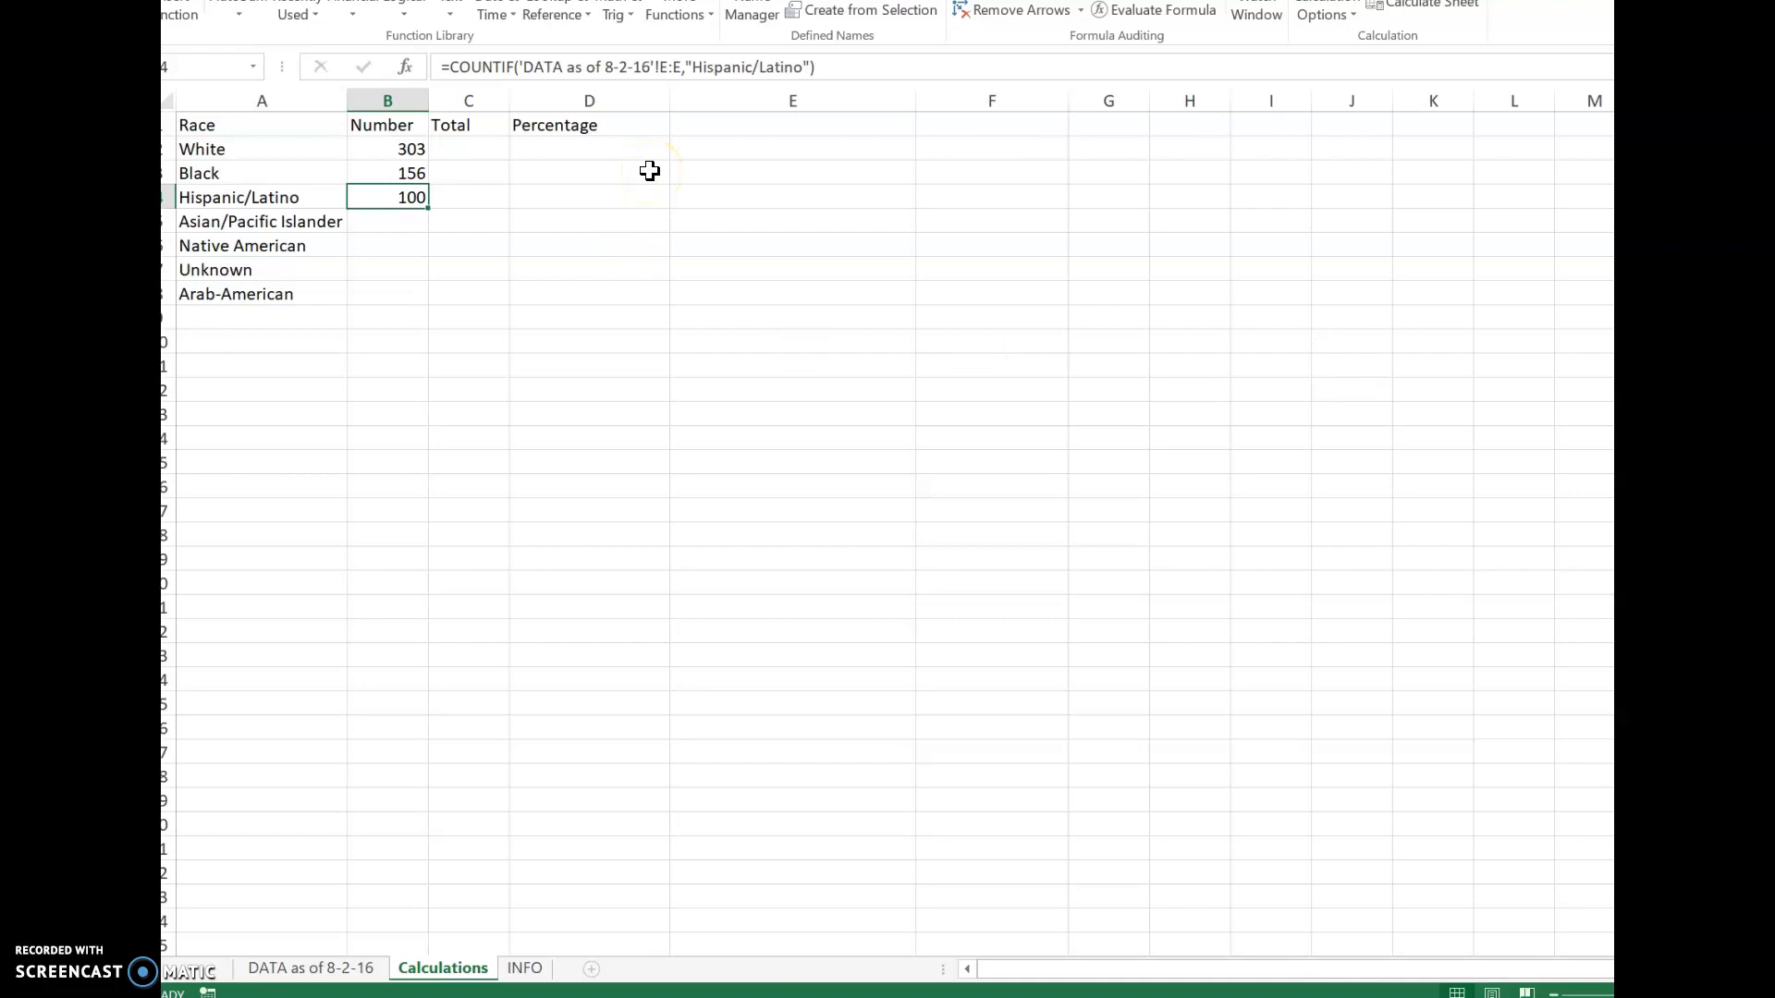
# From B5, grab the Asian/Pacific Islander text from a DATA sheet cell, then return to Calculations.
pyautogui.click(397, 218)
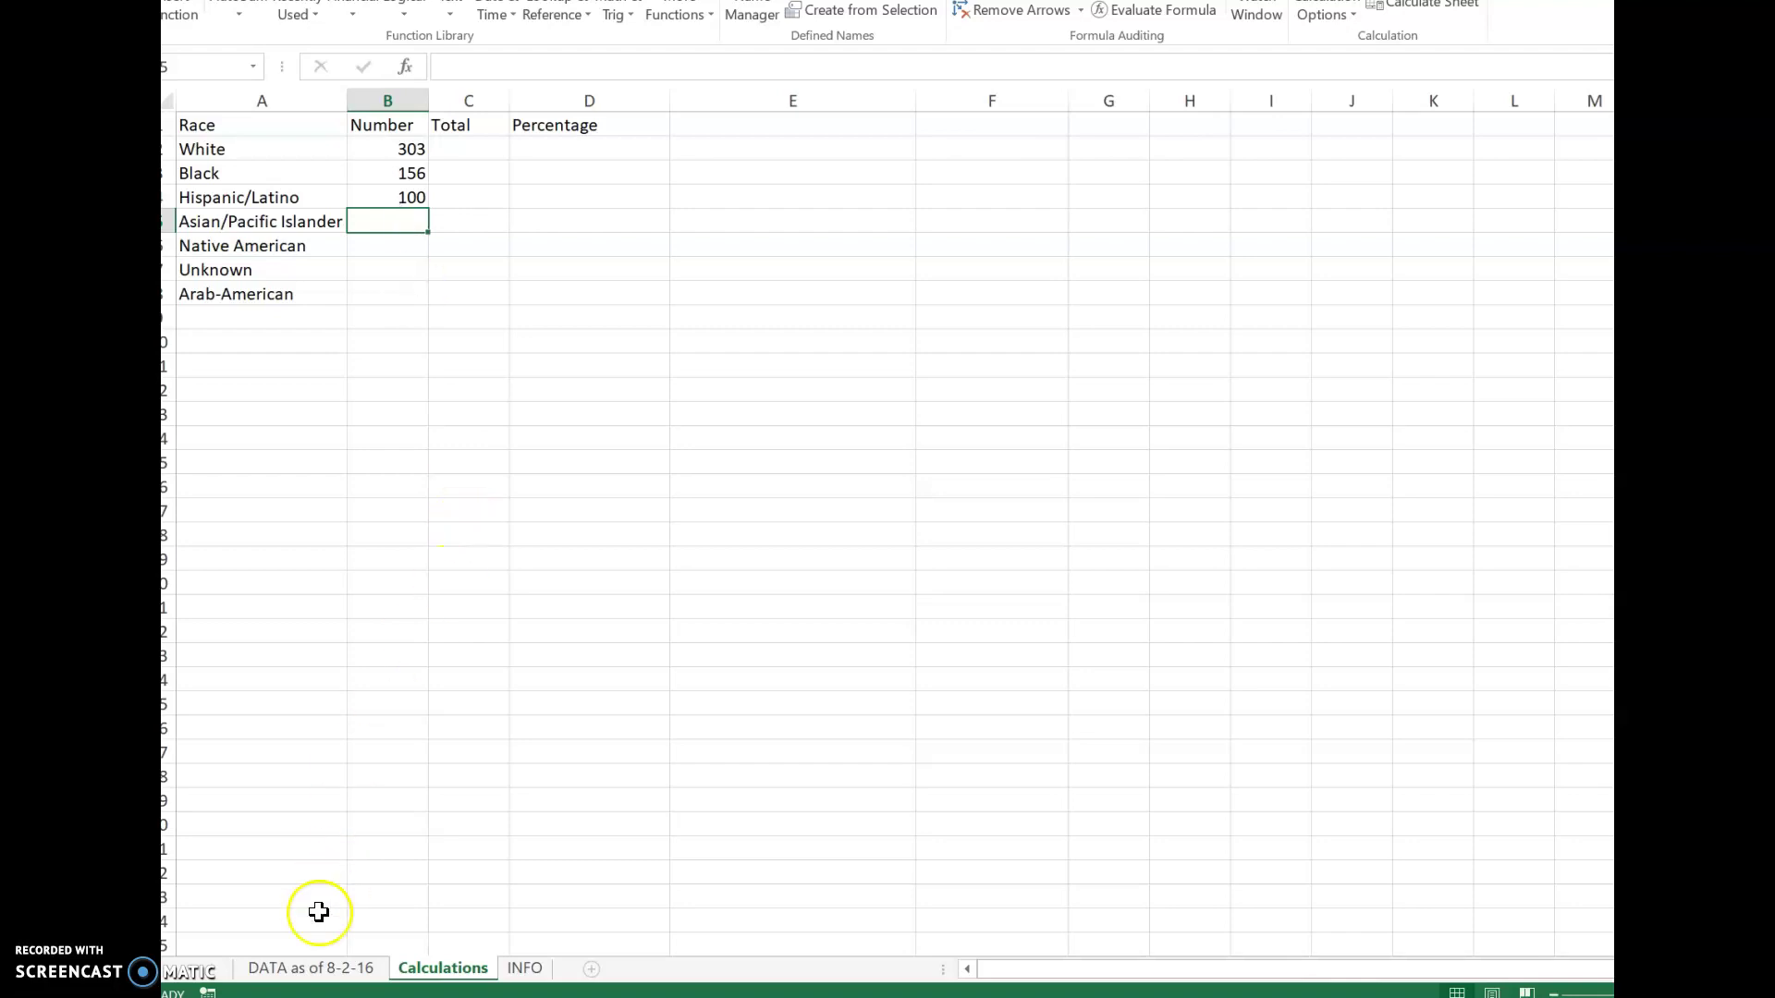
pyautogui.click(300, 965)
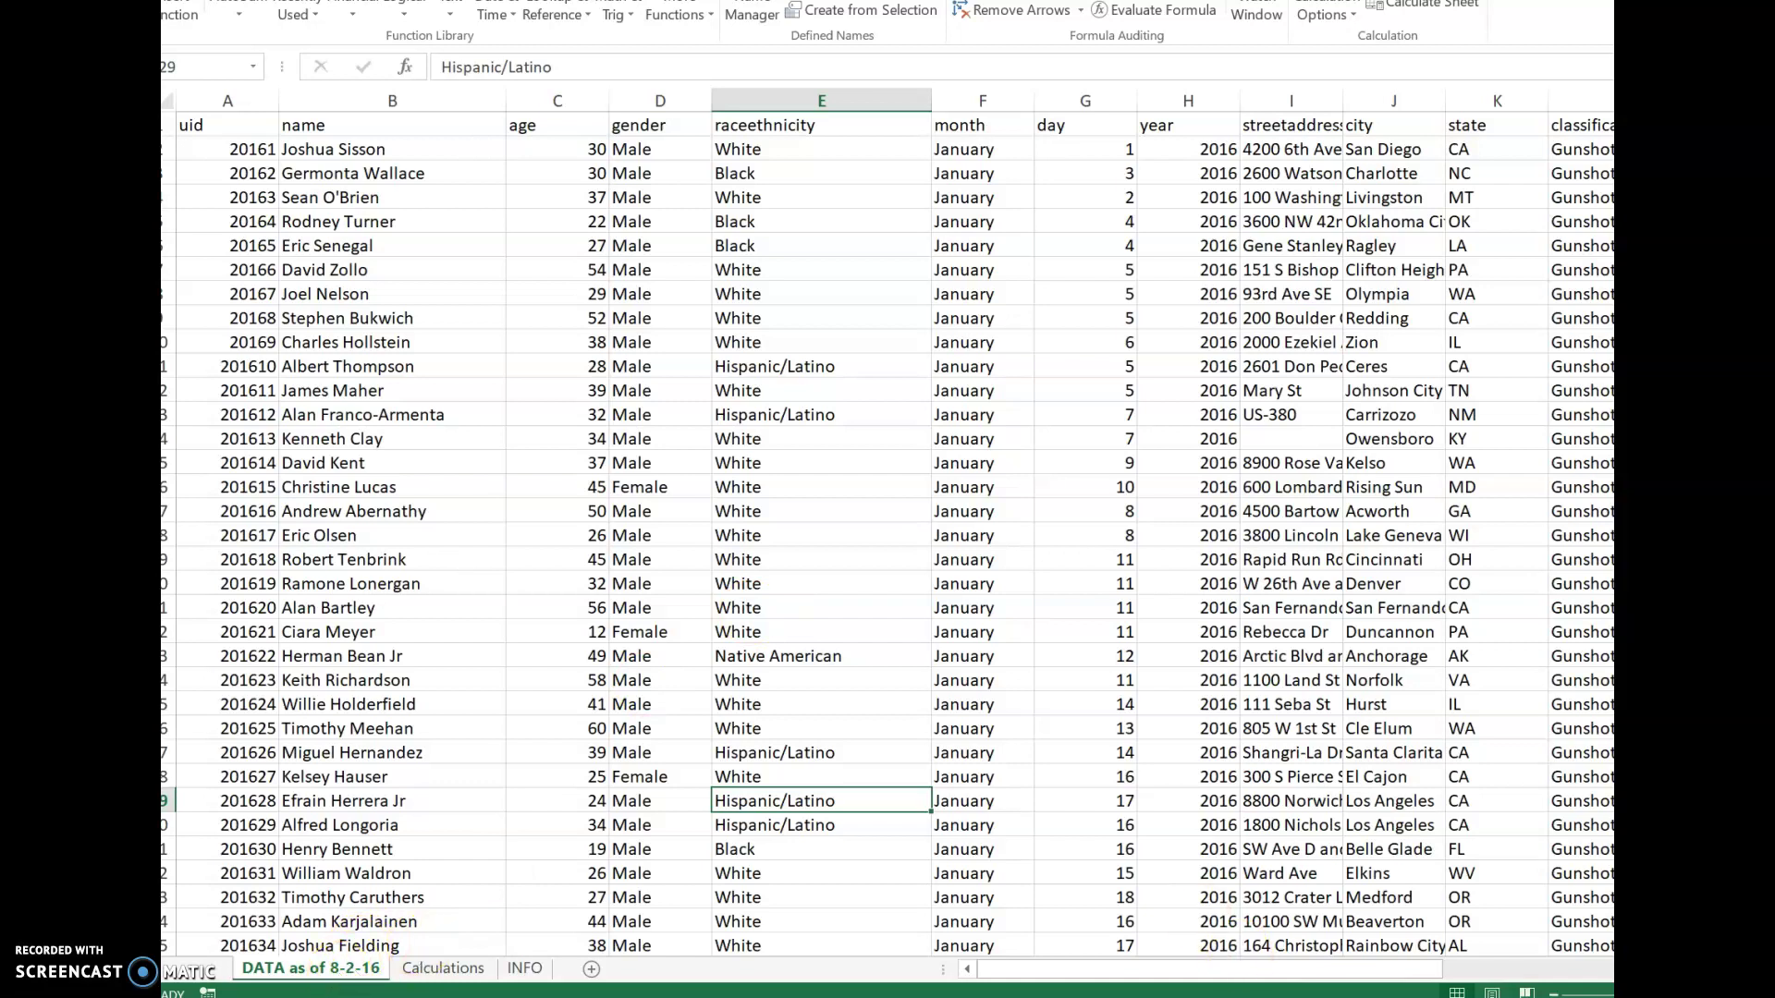
pyautogui.scroll(-20, 887, 533)
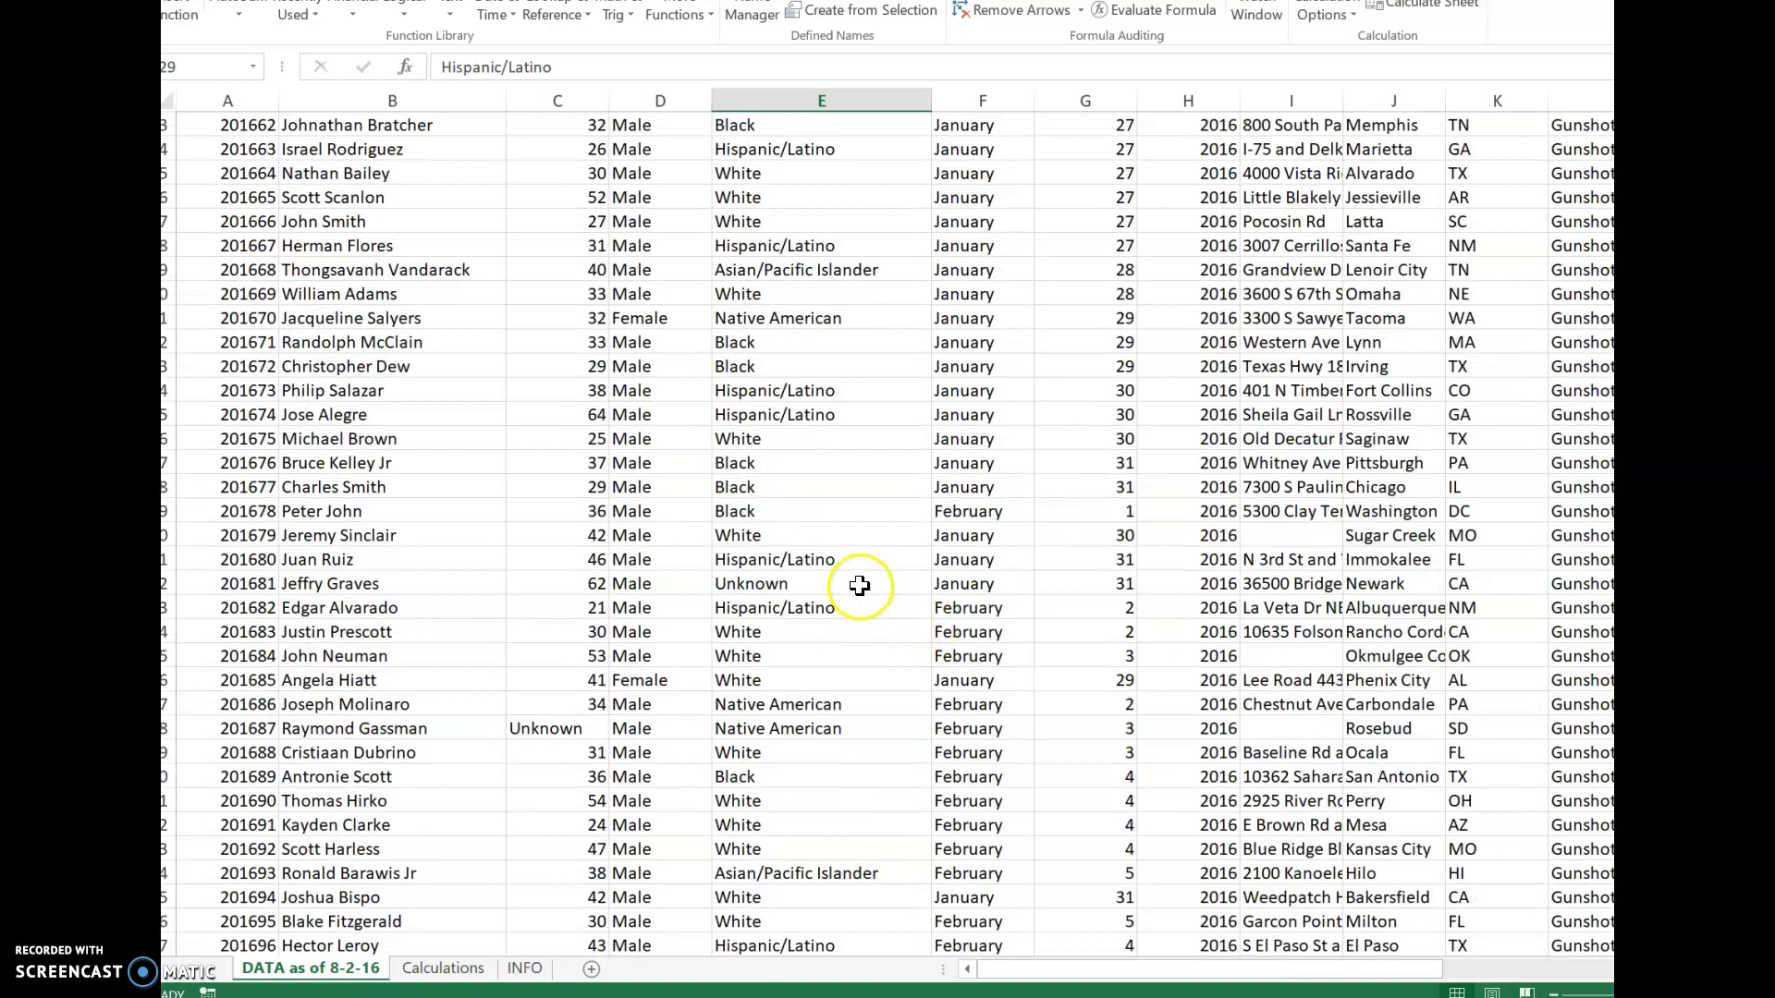
pyautogui.click(883, 269)
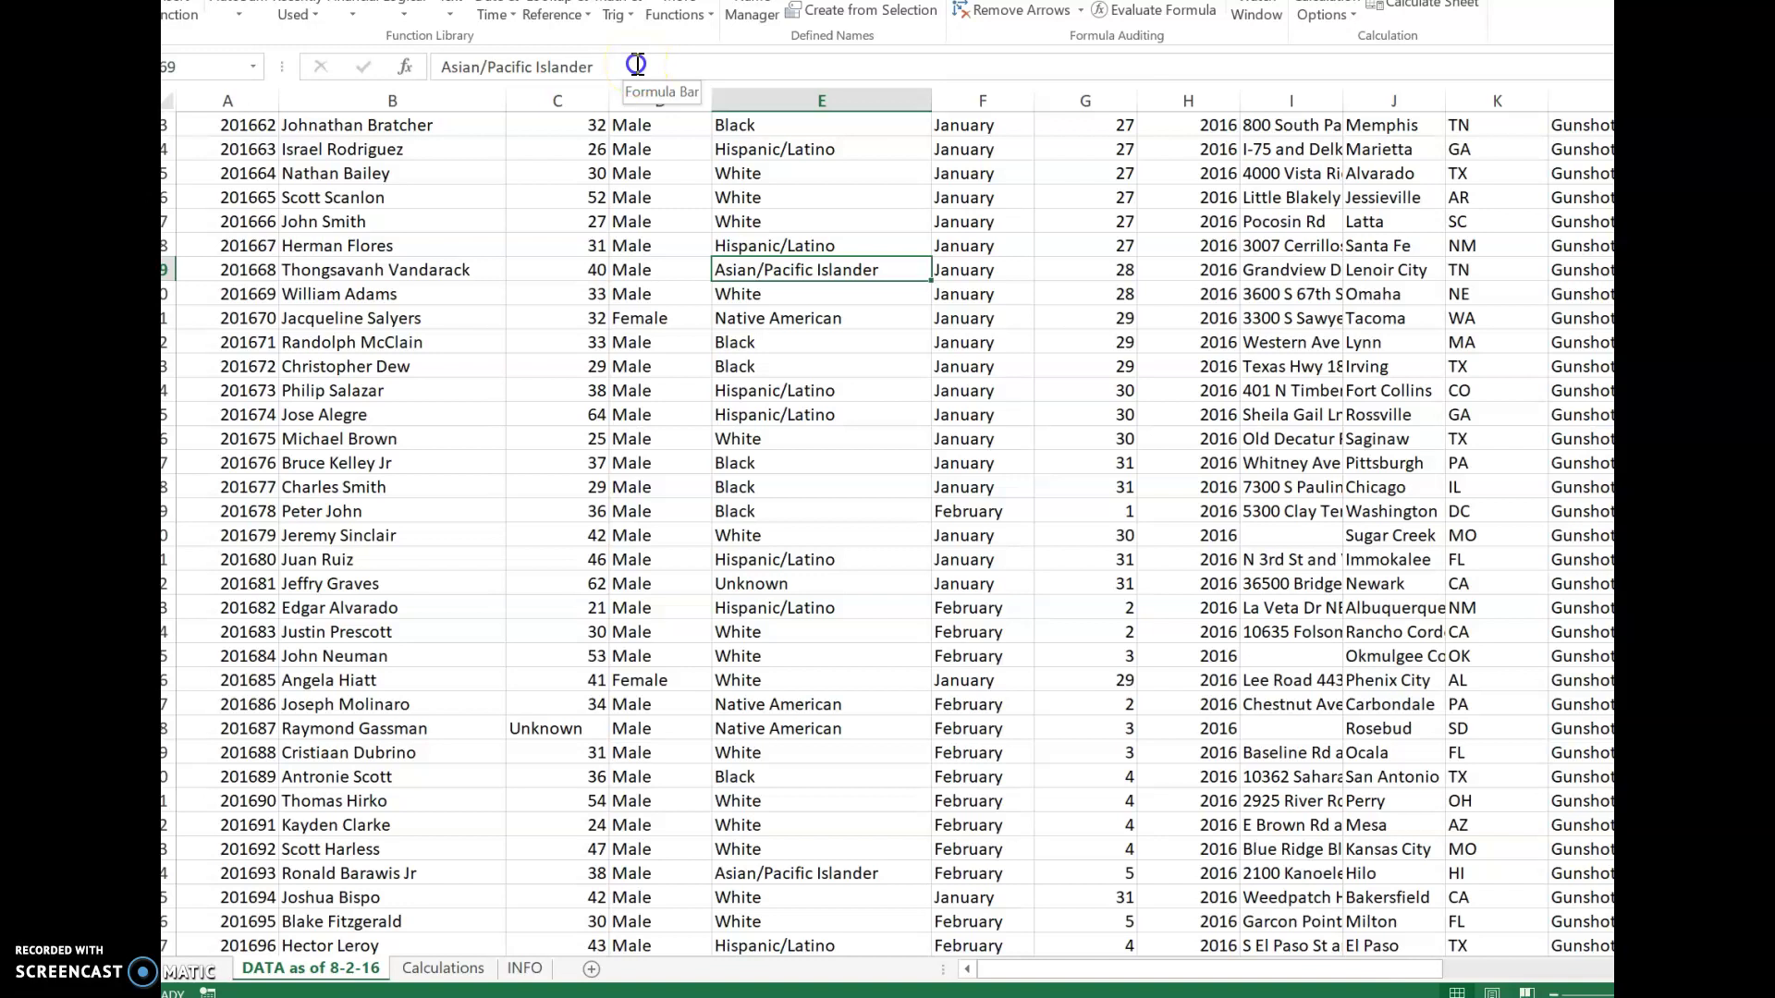
pyautogui.moveTo(637, 64); pyautogui.dragTo(434, 65)
pyautogui.hotkey('ctrl', 'c')
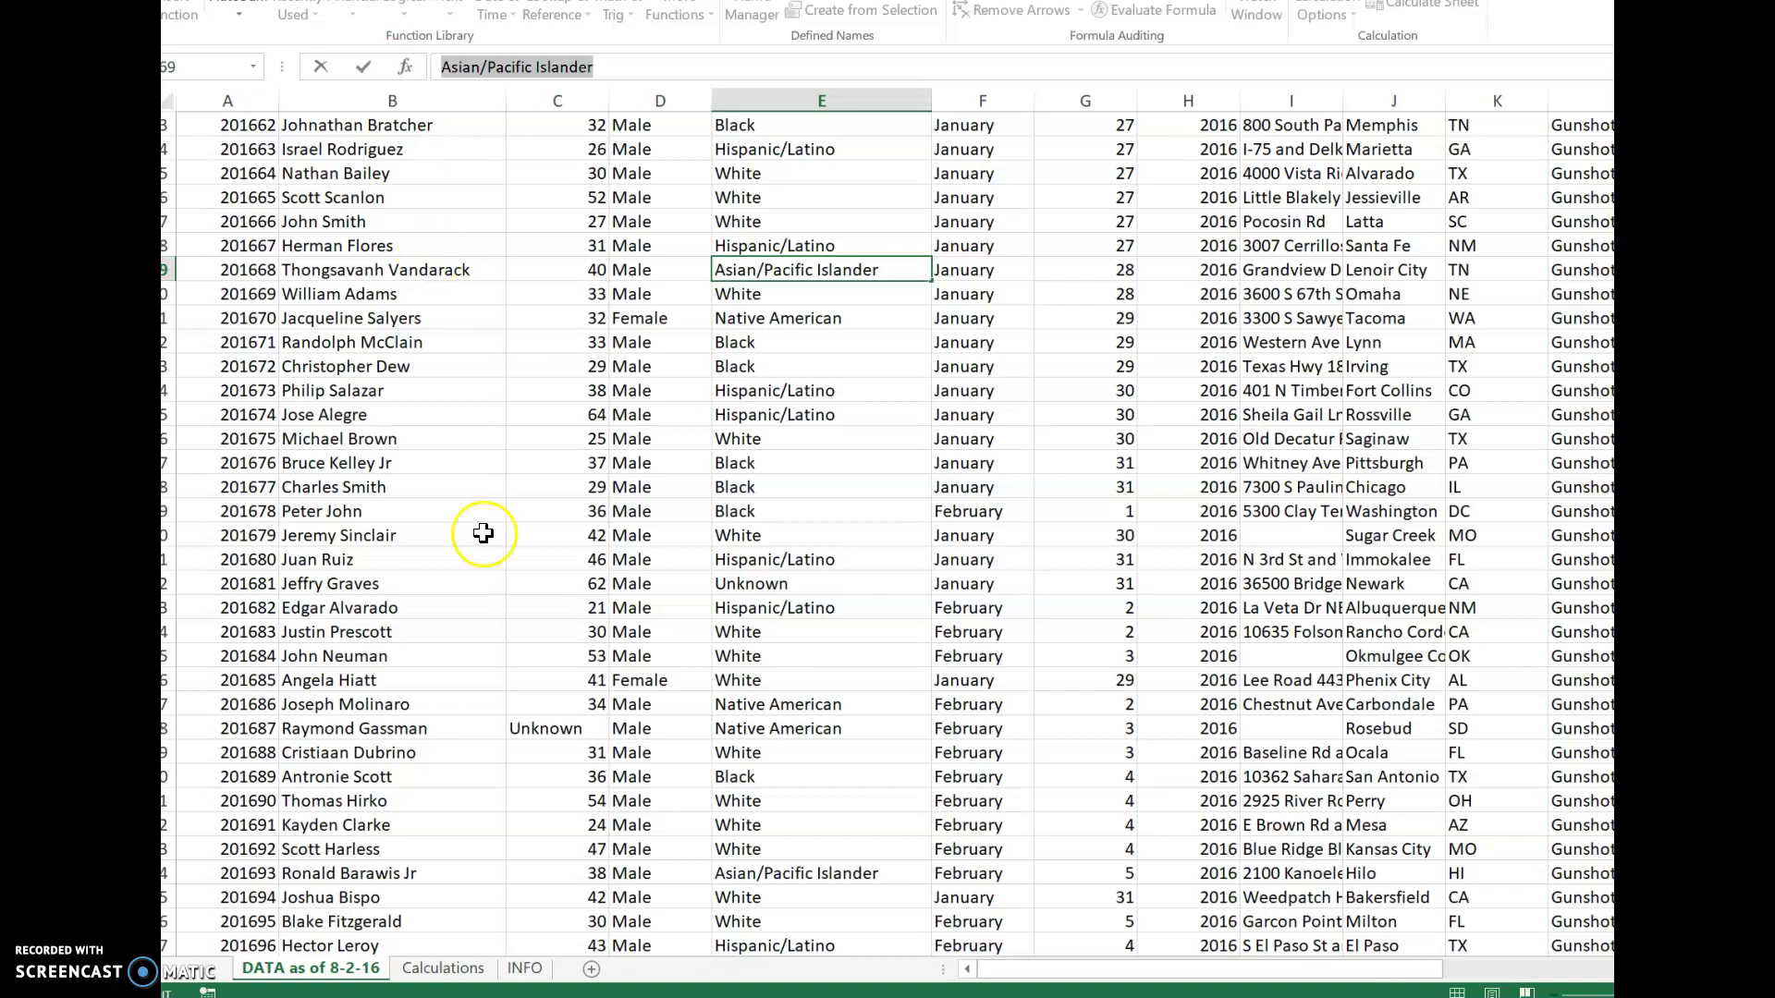
pyautogui.click(448, 968)
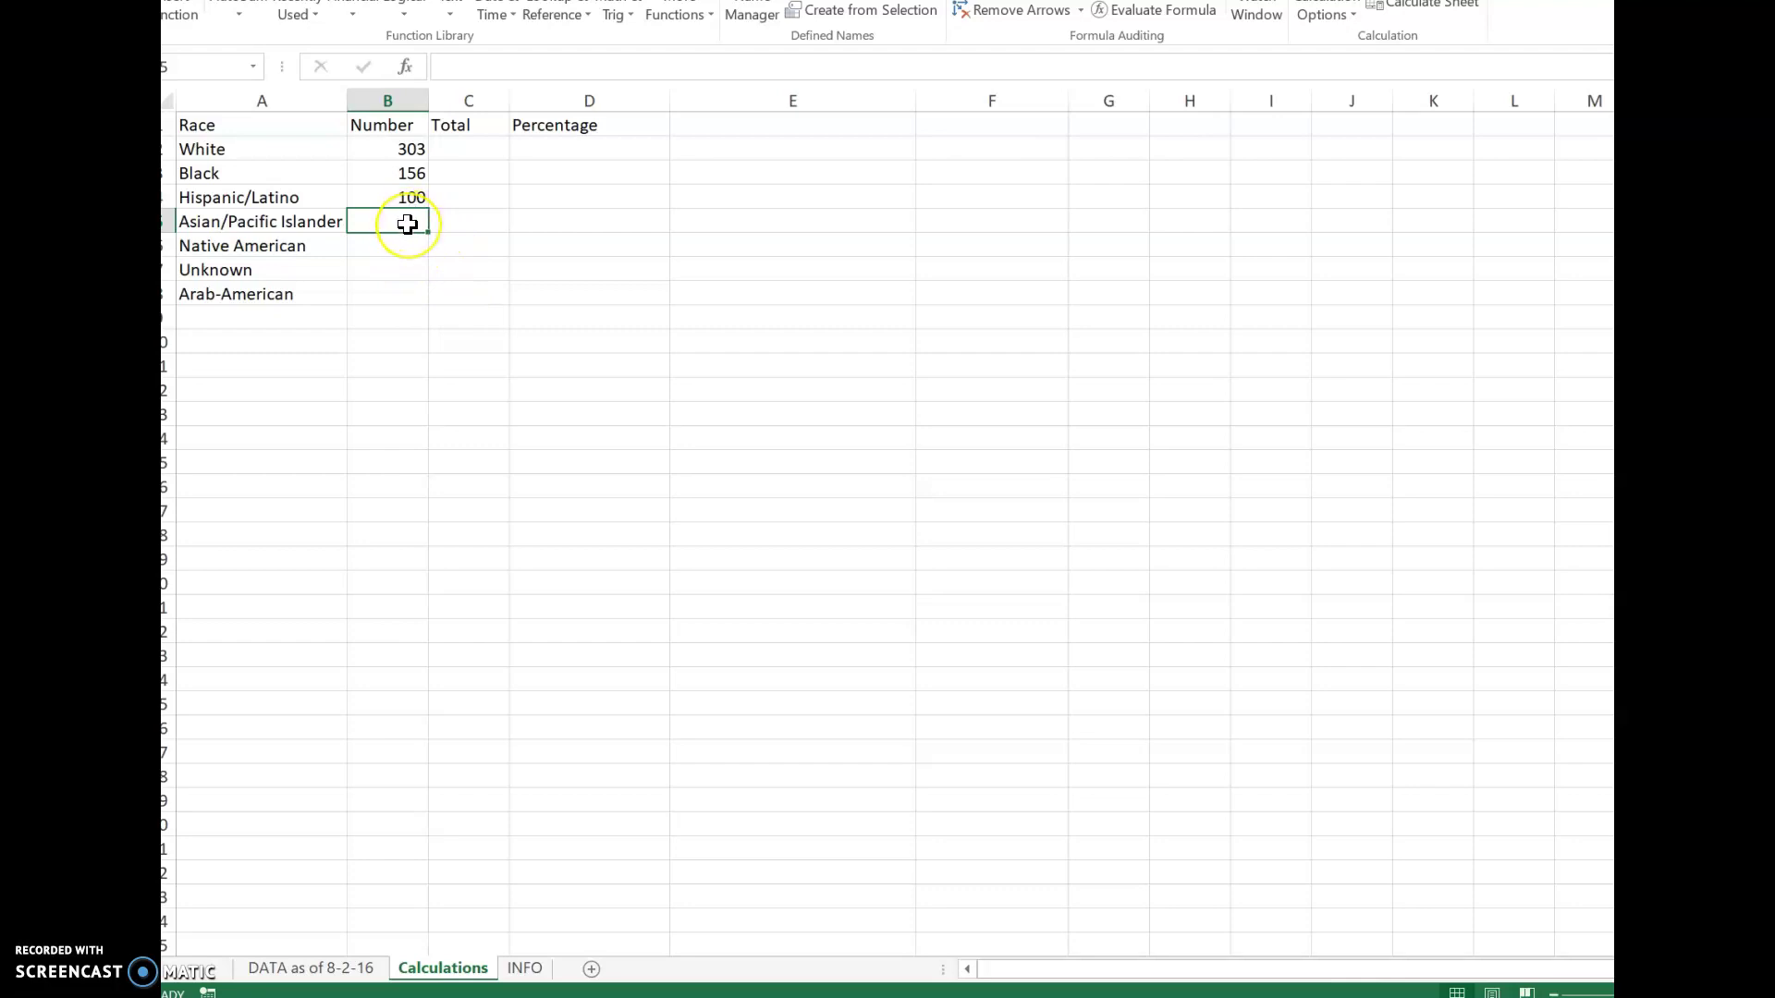
# In B5, build =COUNTIF('DATA as of 8-2-16'!E:E,"Asian/Pacific Islander") with the pasted criterion, giving 10.
pyautogui.click(195, 14)
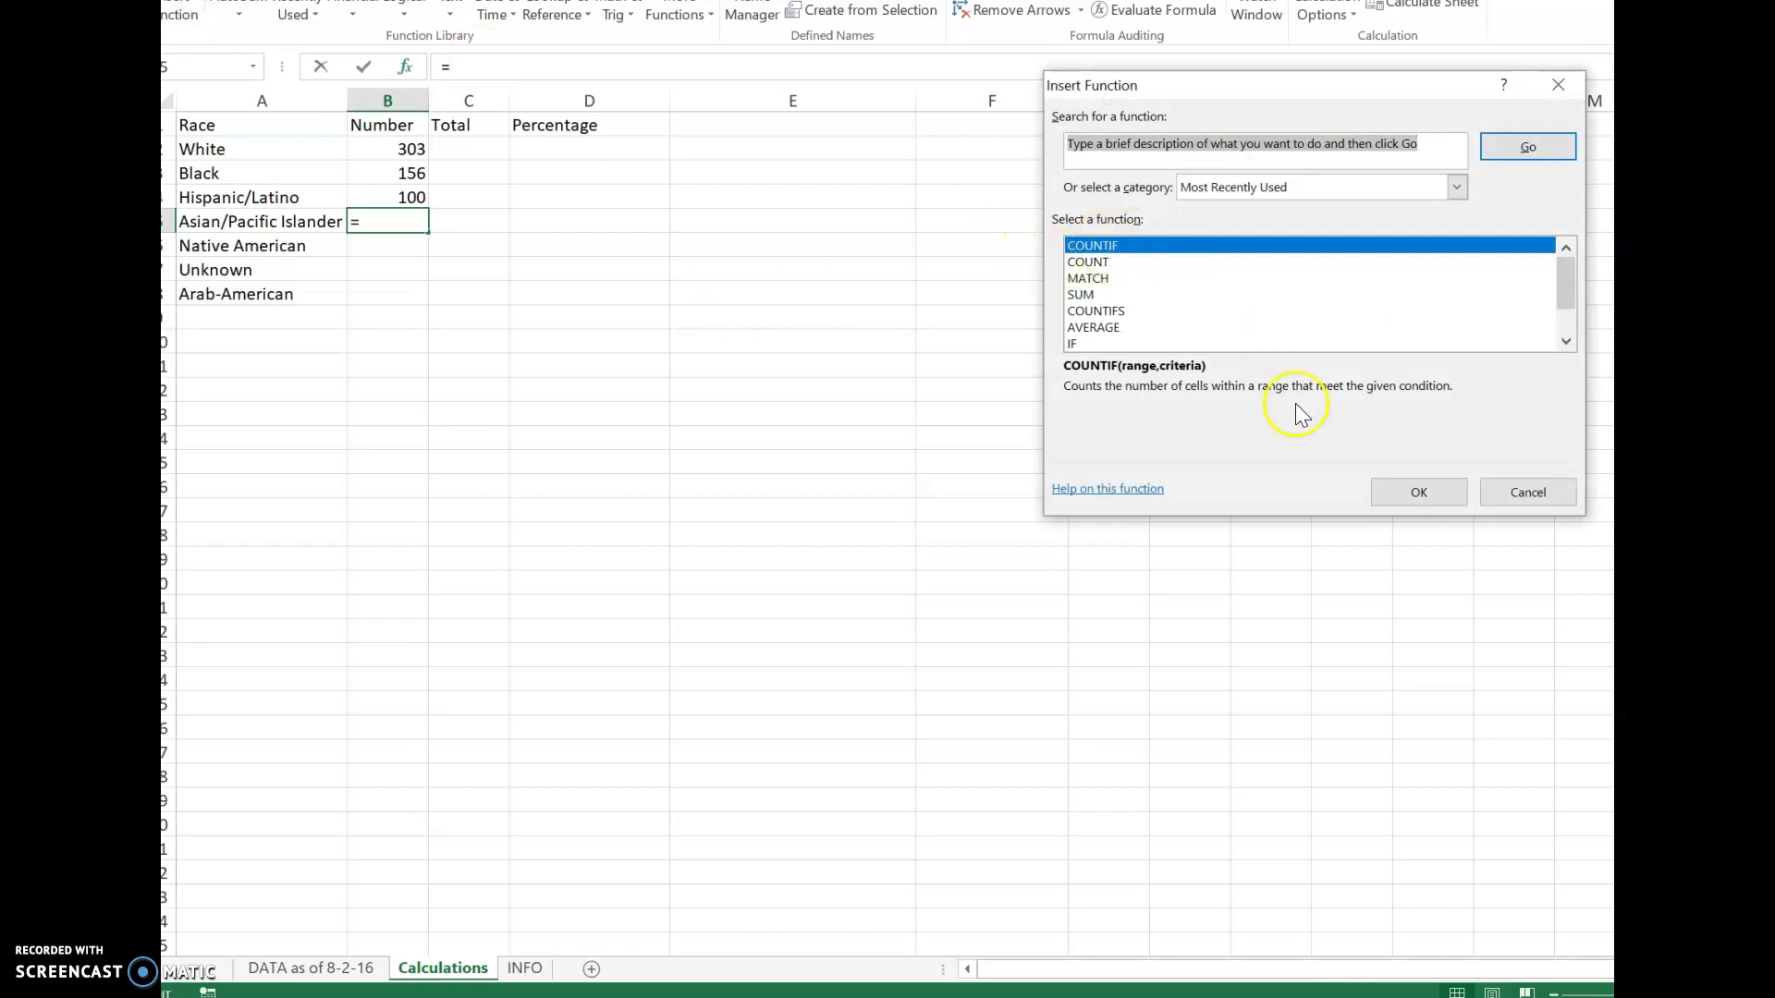
pyautogui.click(1400, 504)
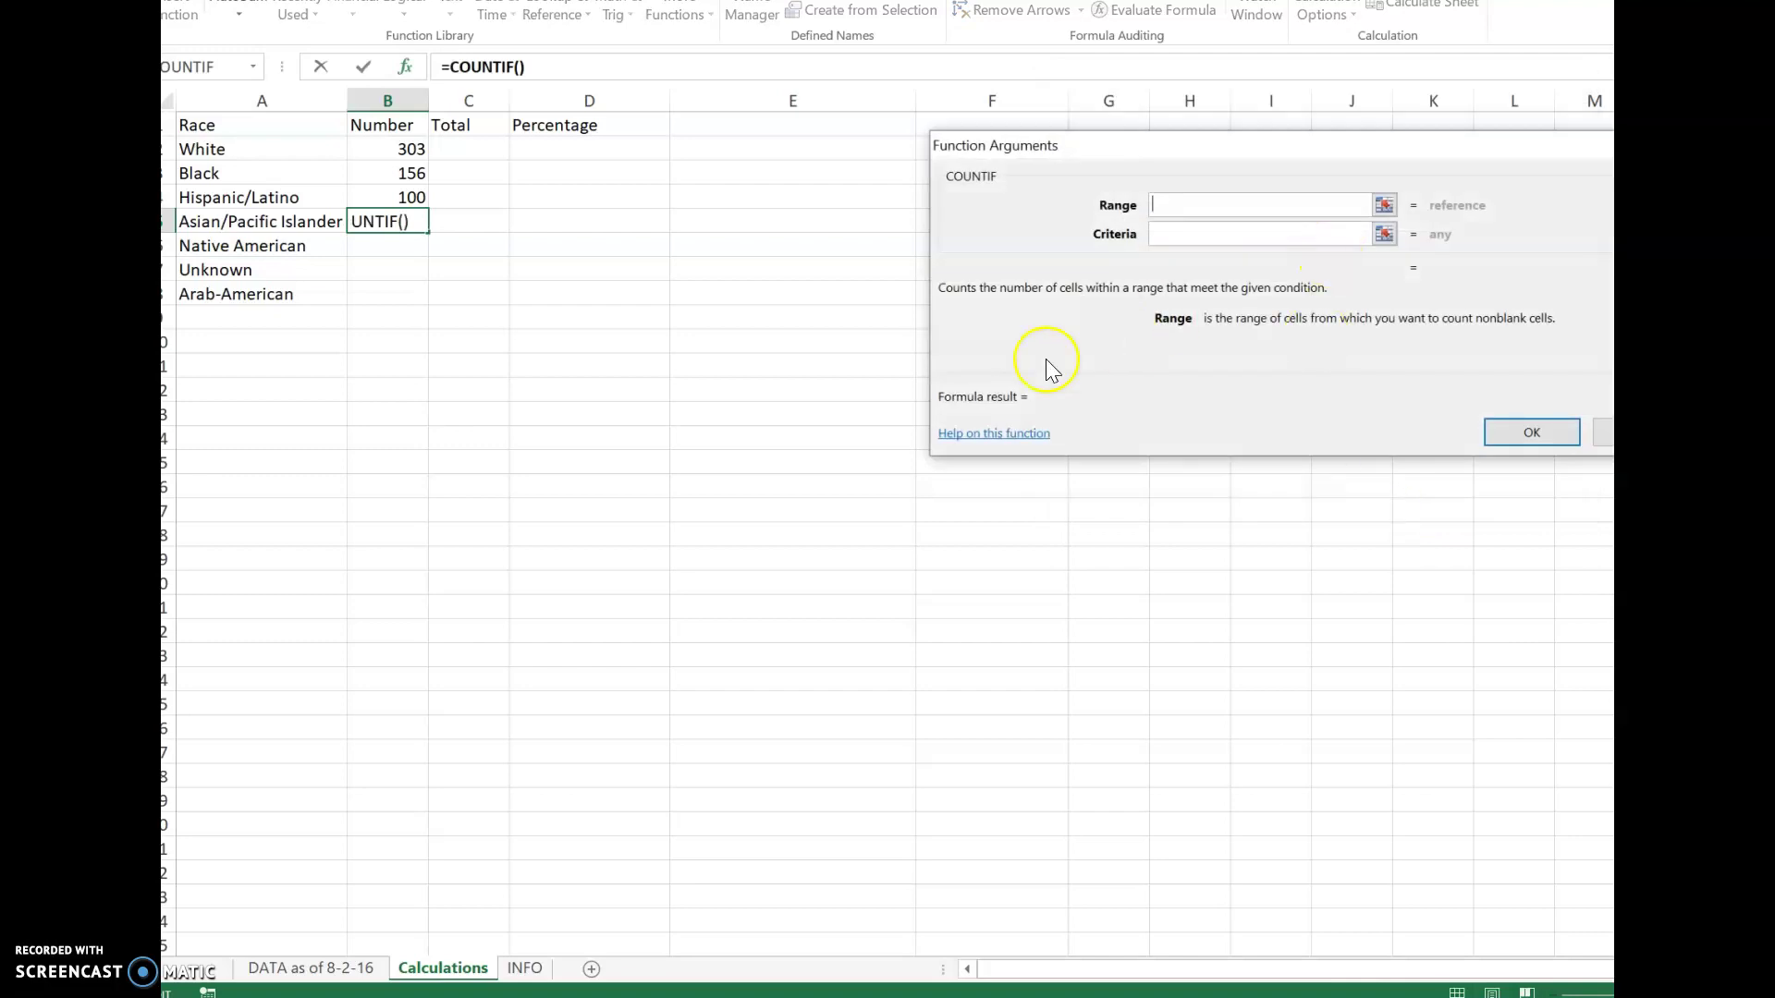
pyautogui.click(340, 961)
pyautogui.click(885, 100)
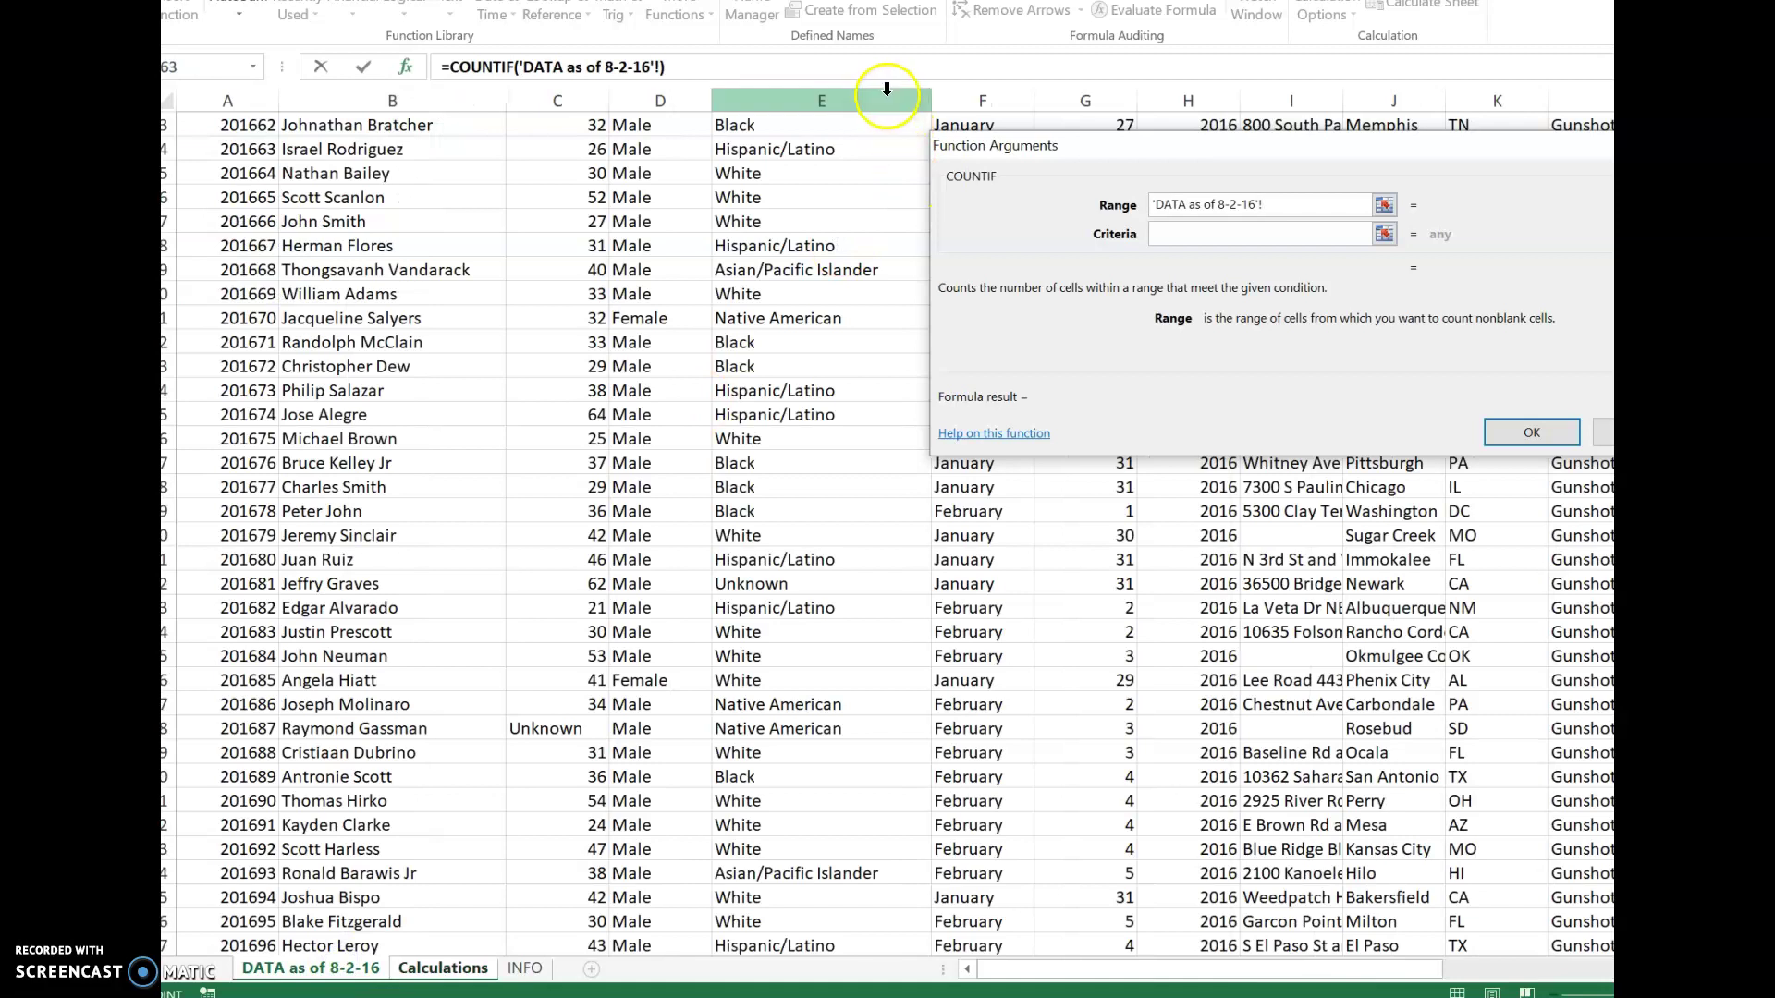
pyautogui.click(1163, 231)
pyautogui.hotkey('ctrl', 'v')
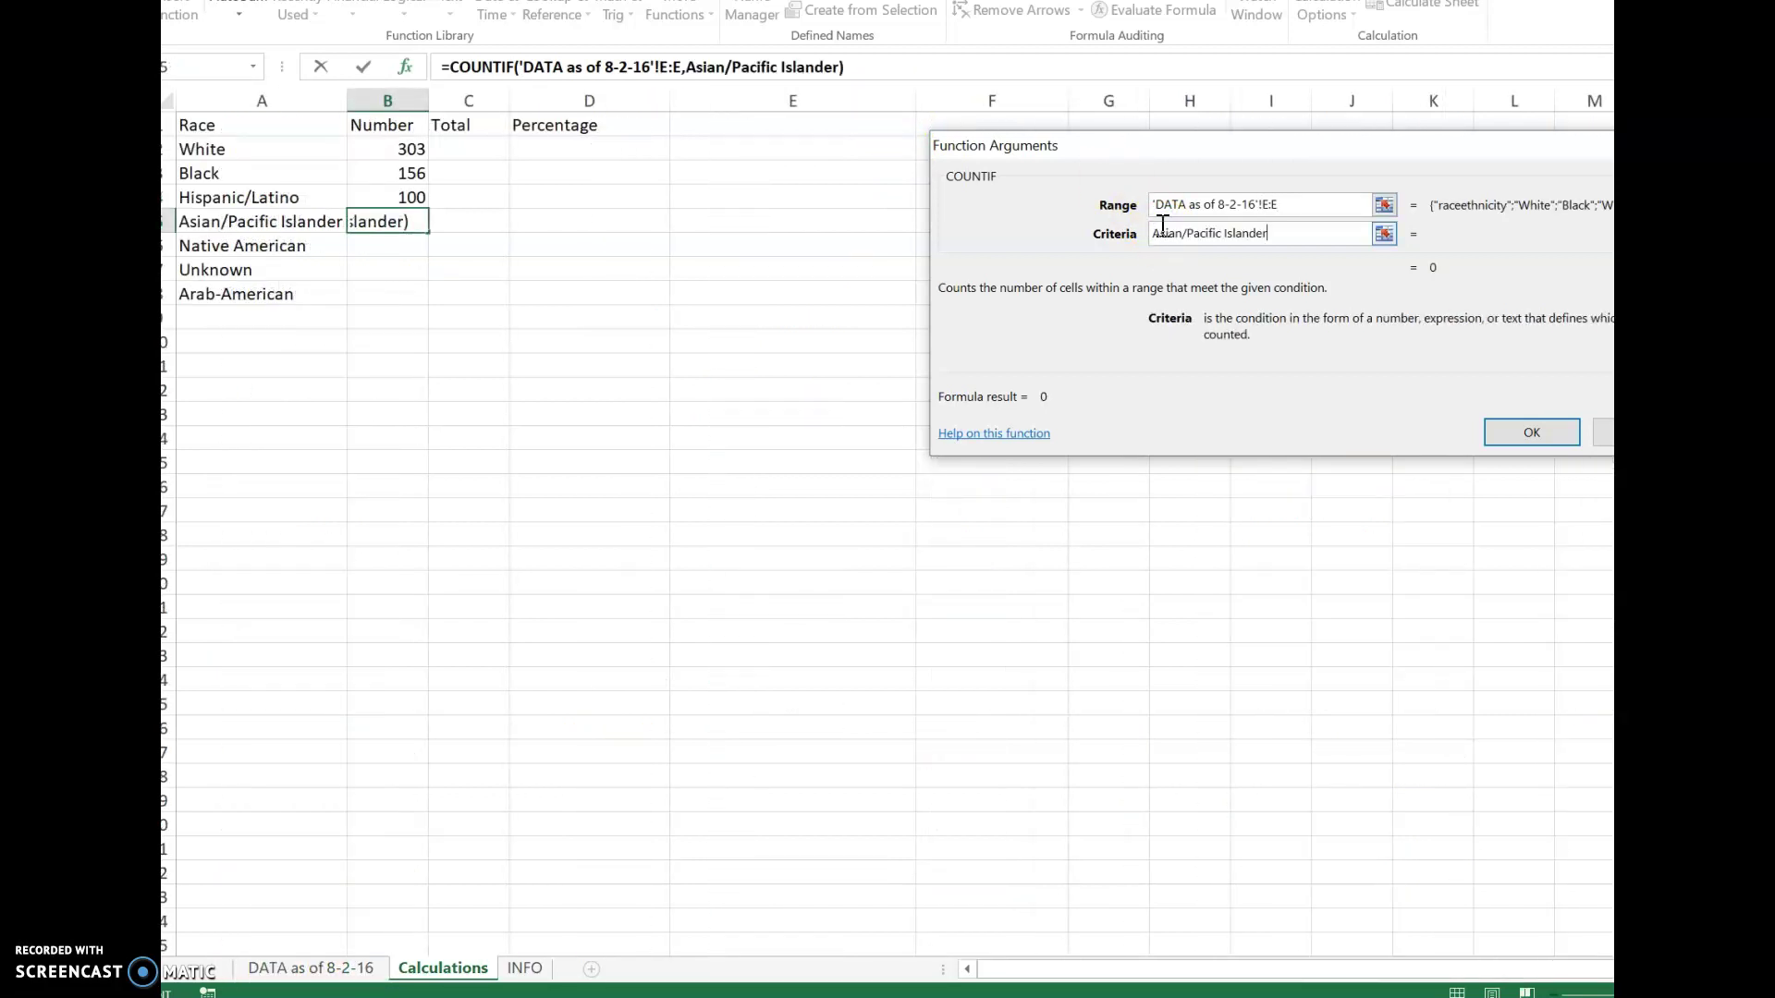
pyautogui.click(1525, 435)
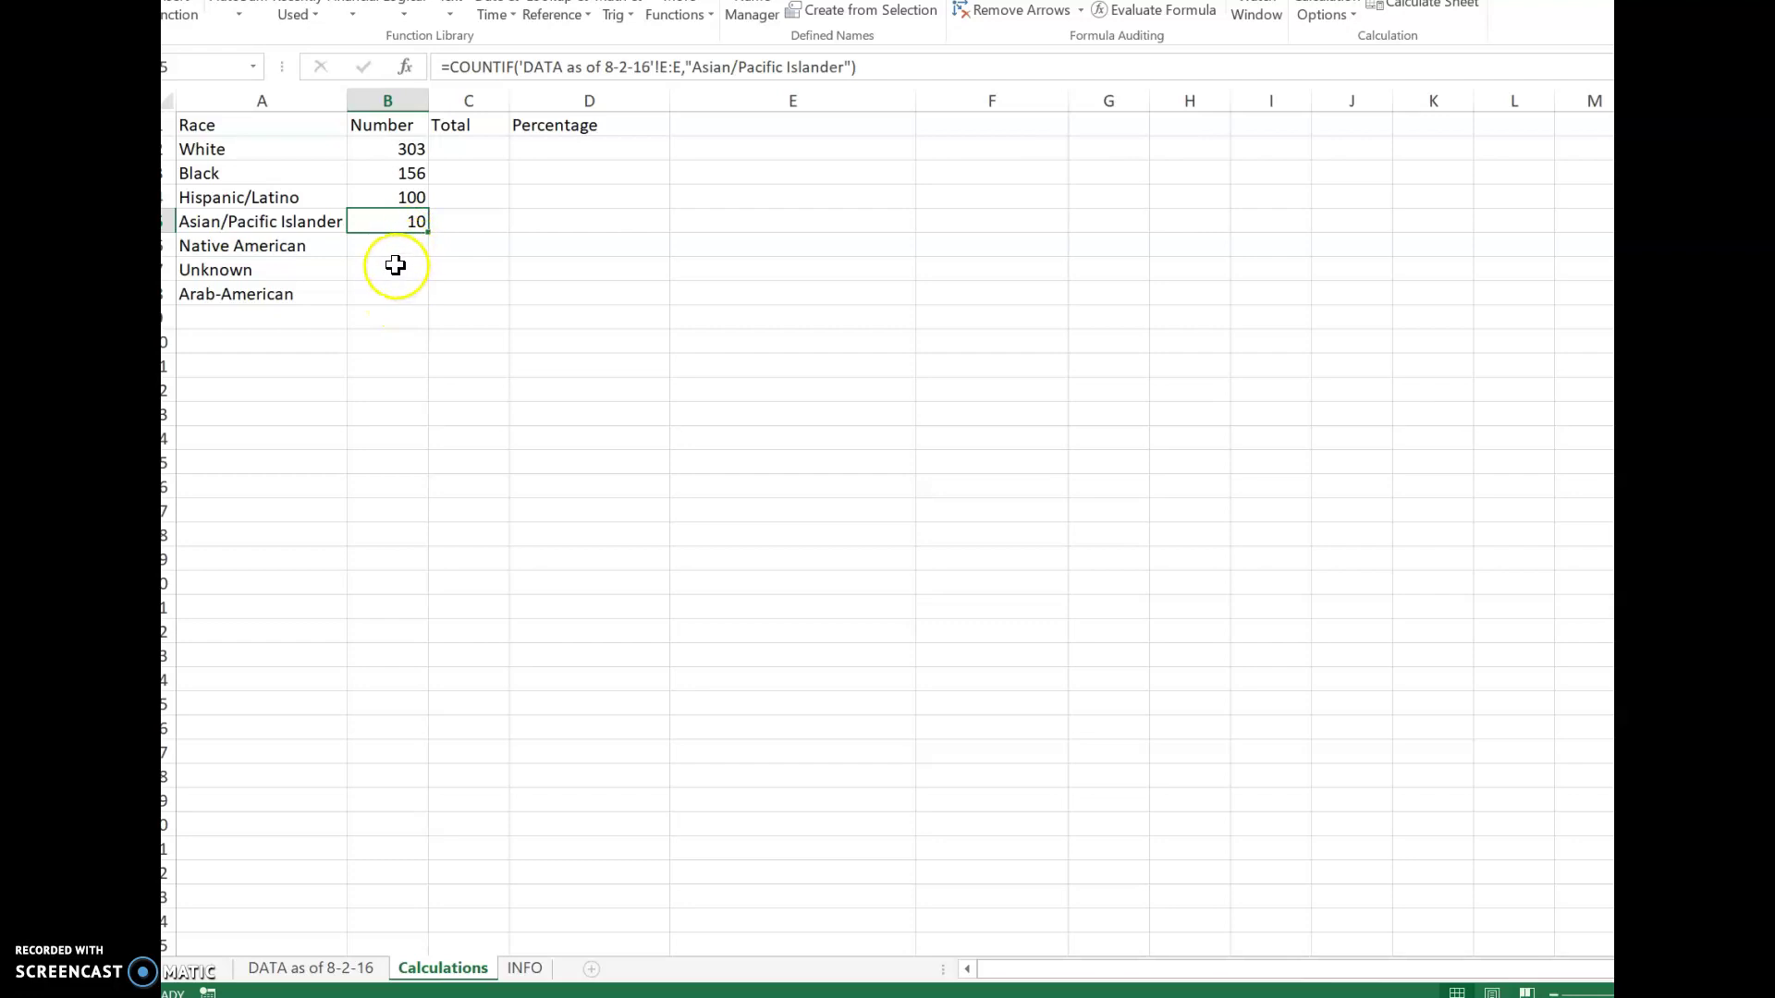
pyautogui.click(393, 250)
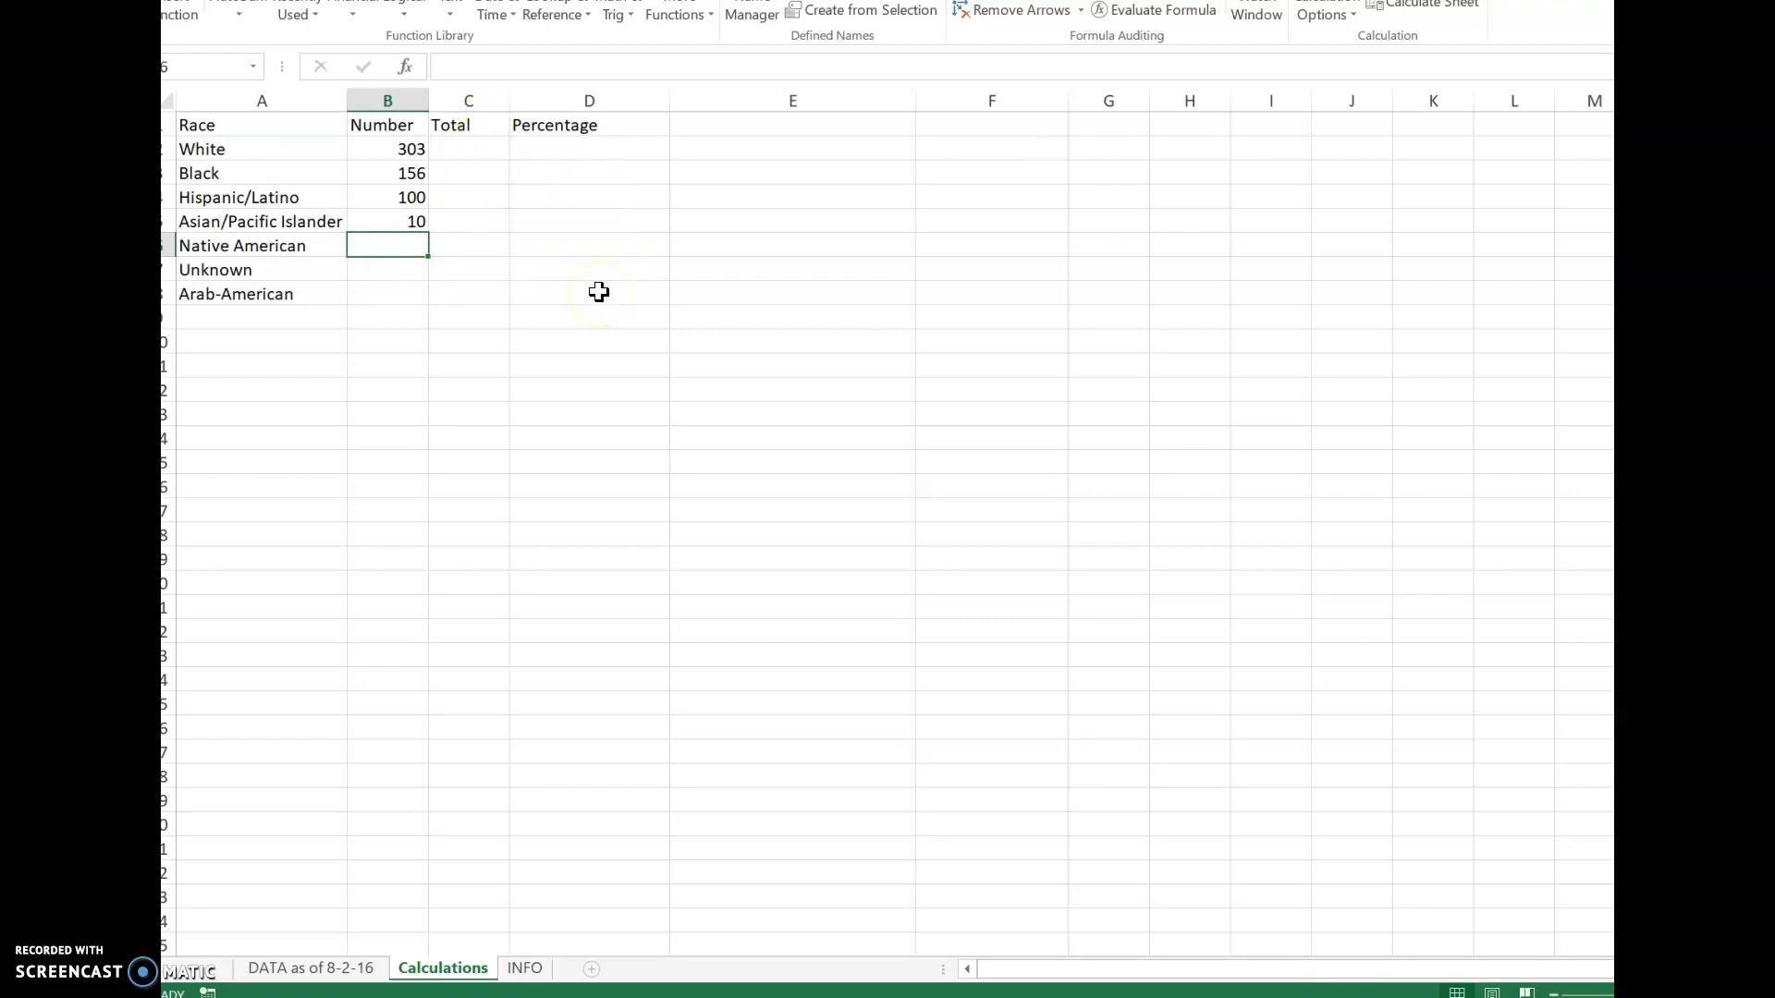
pyautogui.click(395, 256)
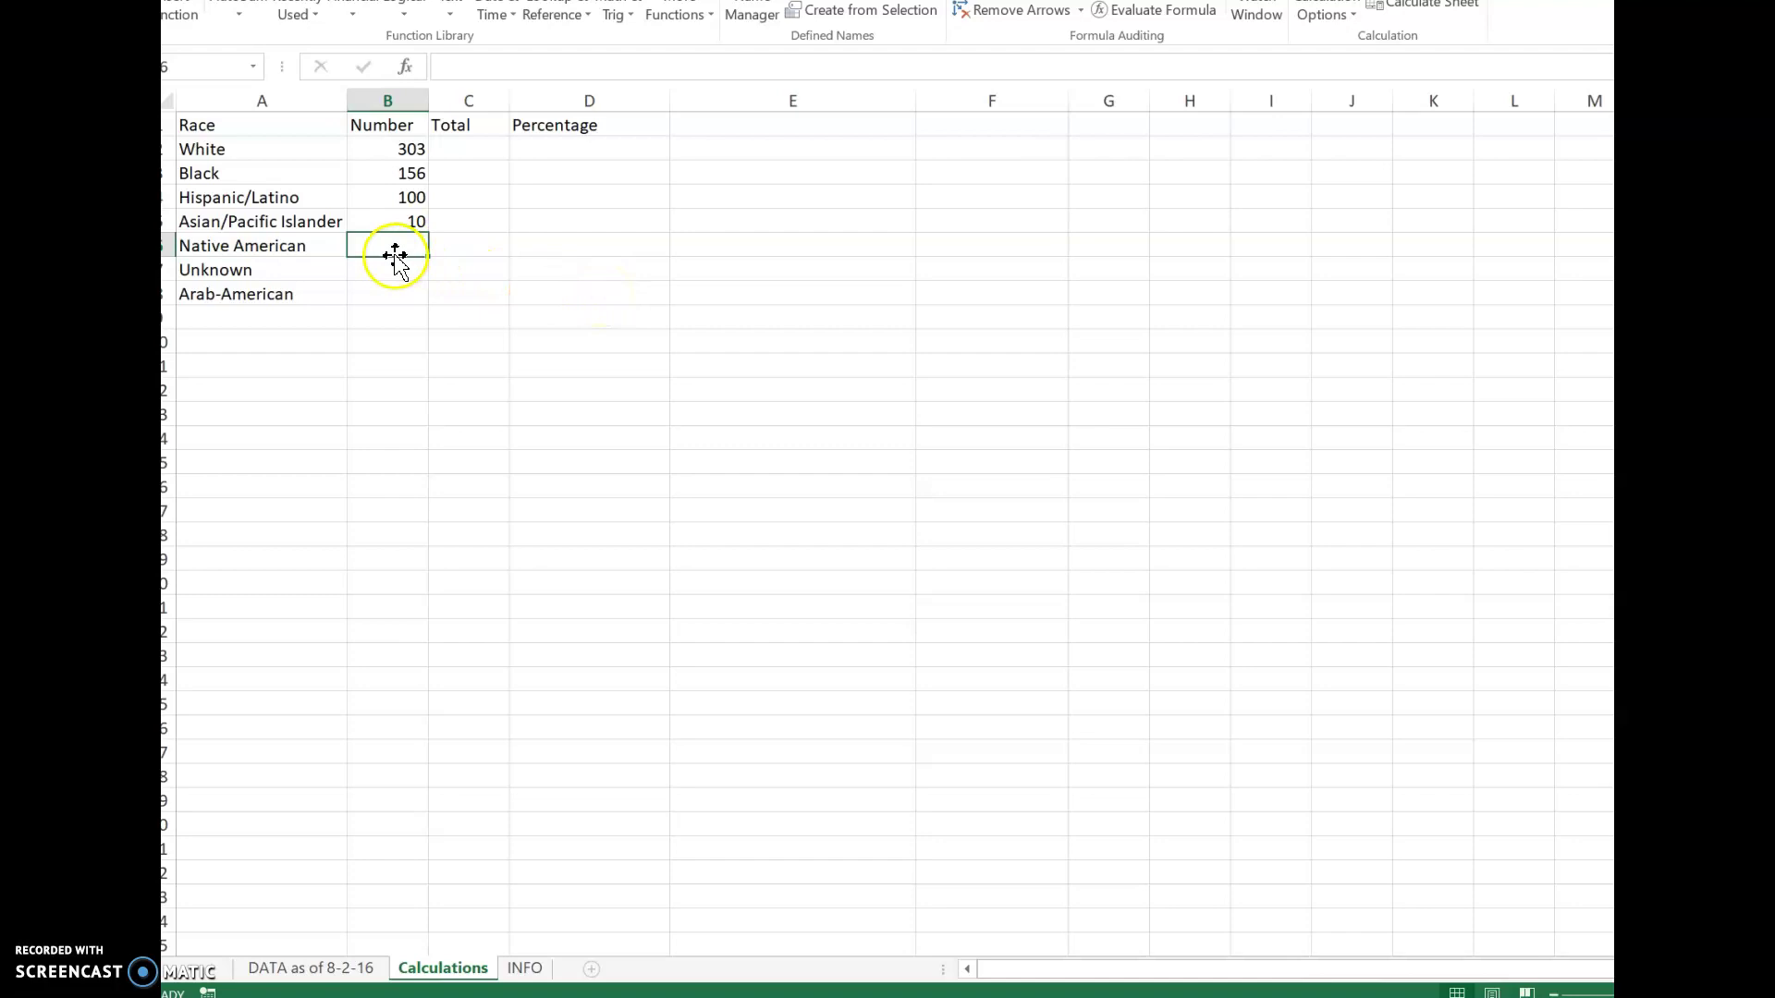